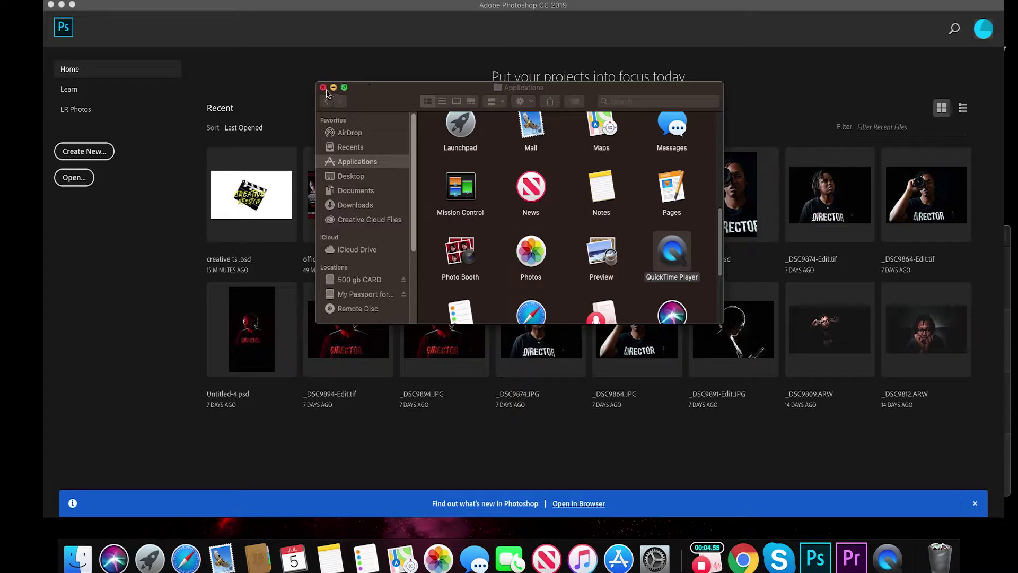
Close the Finder Applications window and bring Photoshop to the front
{"action": "left_click", "coordinate": [323, 89]}
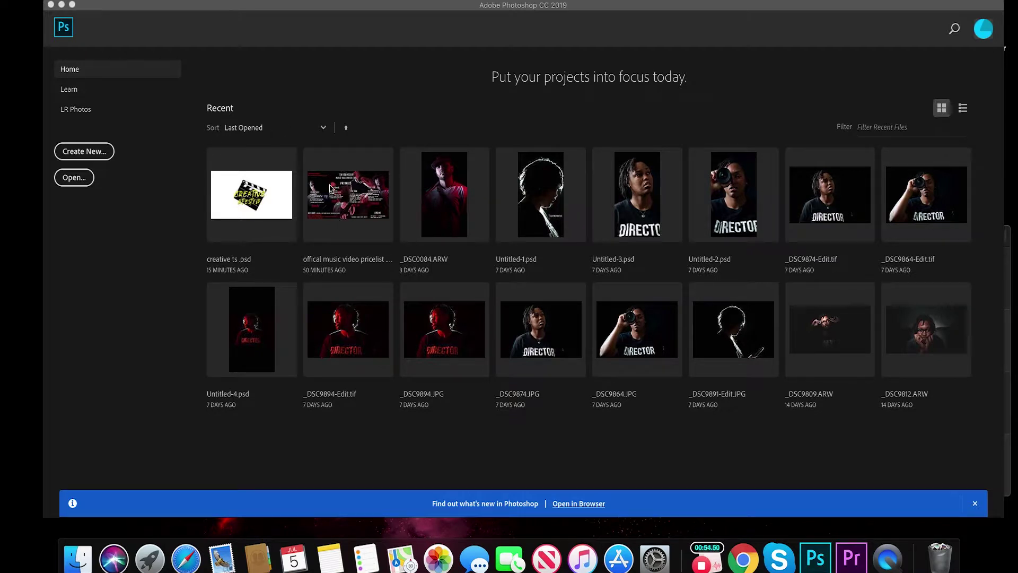
{"action": "left_click", "coordinate": [589, 7]}
Start a new document and name it 'tutorial templete'
{"action": "left_click_drag", "start_coordinate": [589, 19], "coordinate": [559, 16]}
{"action": "key", "text": "super+n"}
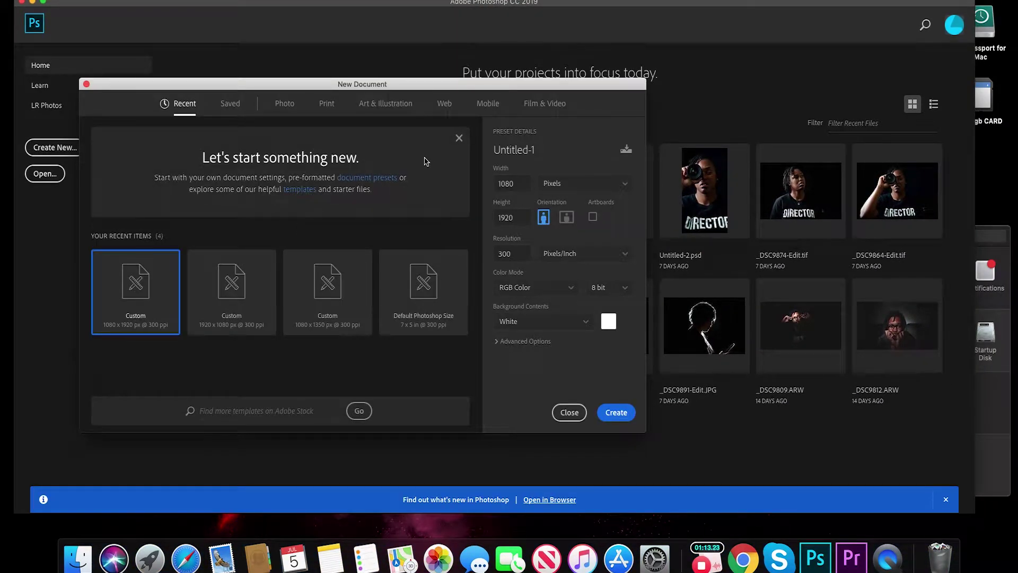
{"action": "double_click", "coordinate": [521, 149]}
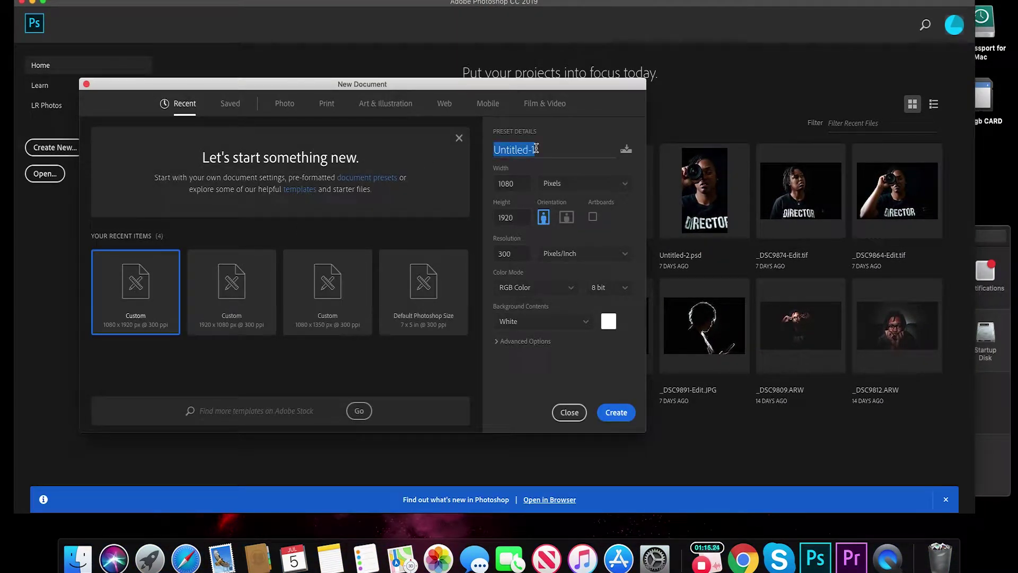
{"action": "type", "text": "tutorial templete"}
{"action": "type", "text": "tutorial templete"}
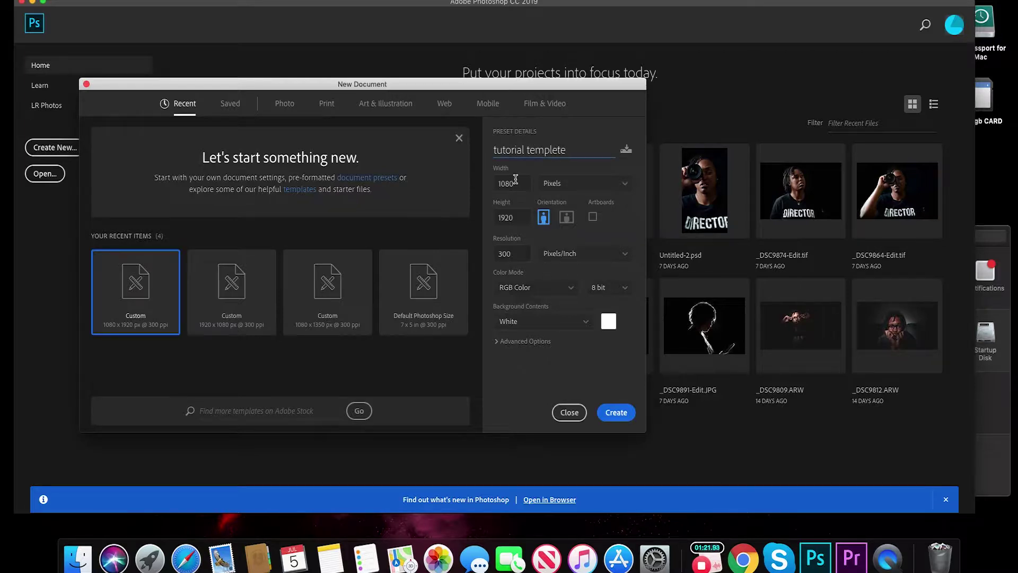
Set the document to the 1080 x 1920 portrait preset with width 1080, then create it
{"action": "left_click", "coordinate": [514, 183]}
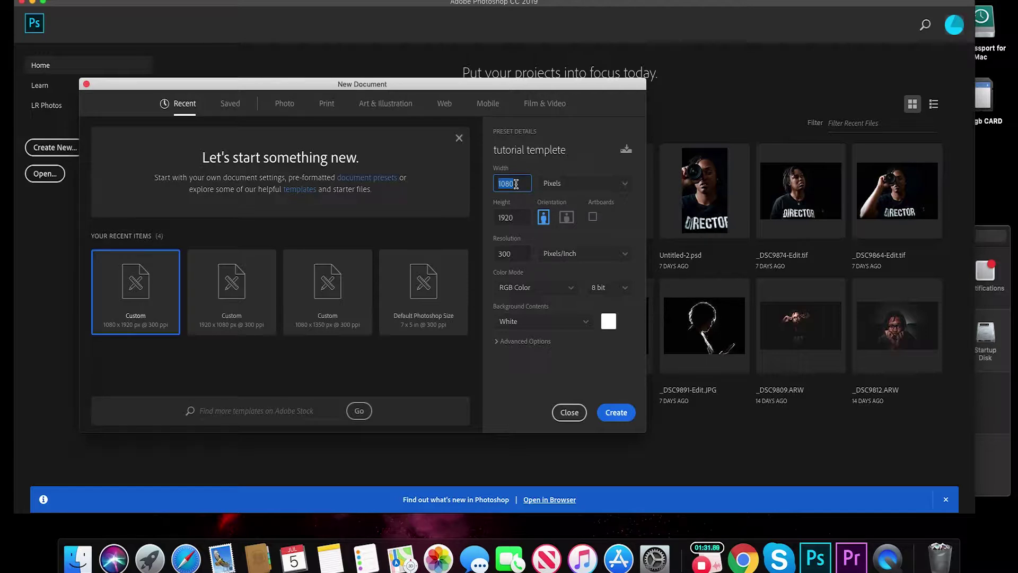
{"action": "left_click", "coordinate": [255, 309]}
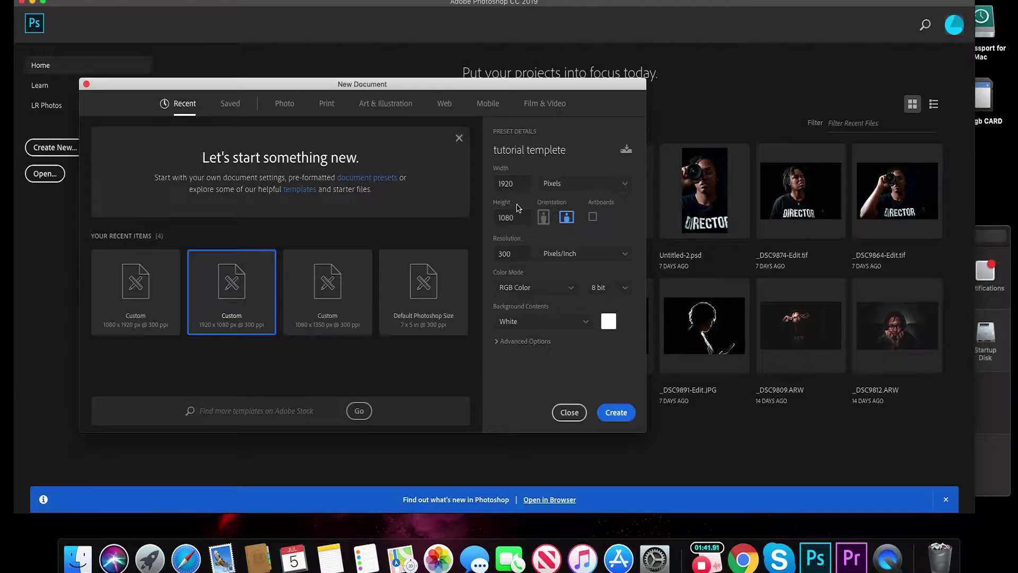
{"action": "left_click", "coordinate": [156, 300]}
{"action": "double_click", "coordinate": [523, 184]}
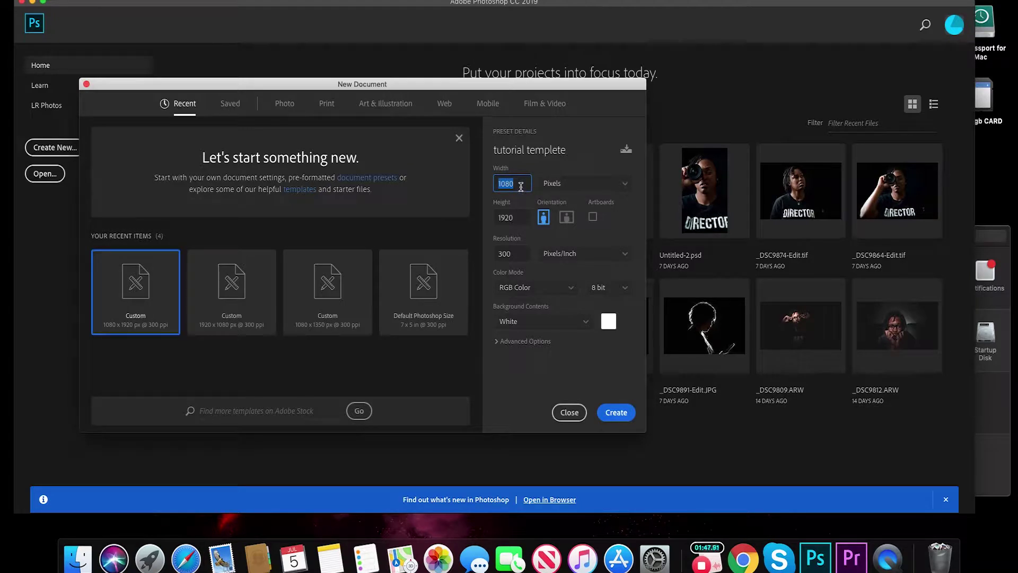
{"action": "type", "text": "1090"}
{"action": "key", "text": "BackSpace"}
{"action": "key", "text": "BackSpace"}
{"action": "type", "text": "80"}
{"action": "left_click", "coordinate": [627, 227]}
{"action": "left_click", "coordinate": [616, 413]}
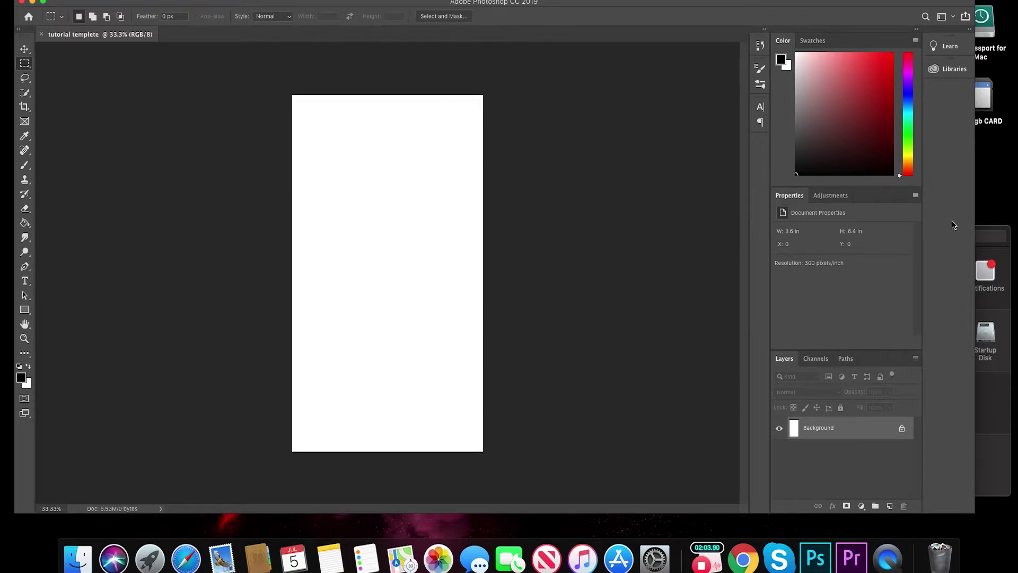
Close System Preferences and arrange the _DSC0084, _DSC0077 and _DSC0011 photos on the desktop
{"action": "left_click", "coordinate": [1005, 260]}
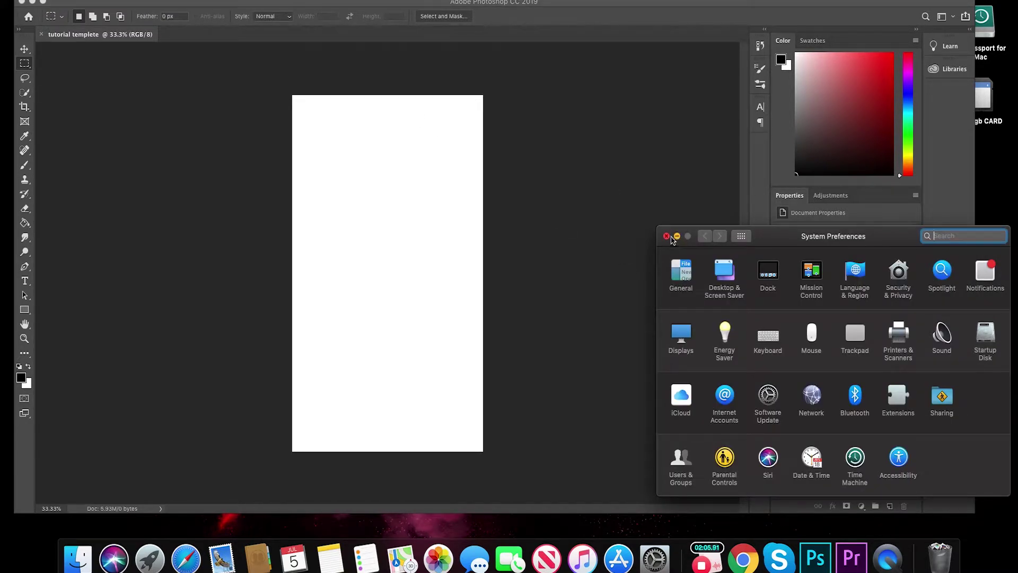
{"action": "left_click", "coordinate": [671, 239]}
{"action": "left_click_drag", "start_coordinate": [852, 4], "coordinate": [767, 3]}
{"action": "left_click_drag", "start_coordinate": [903, 219], "coordinate": [984, 209]}
{"action": "left_click_drag", "start_coordinate": [945, 277], "coordinate": [998, 270]}
{"action": "left_click_drag", "start_coordinate": [903, 285], "coordinate": [955, 275]}
Reposition the Photoshop window beside the desktop photos and place _DSC0011.jpg onto the canvas
{"action": "left_click", "coordinate": [777, 6]}
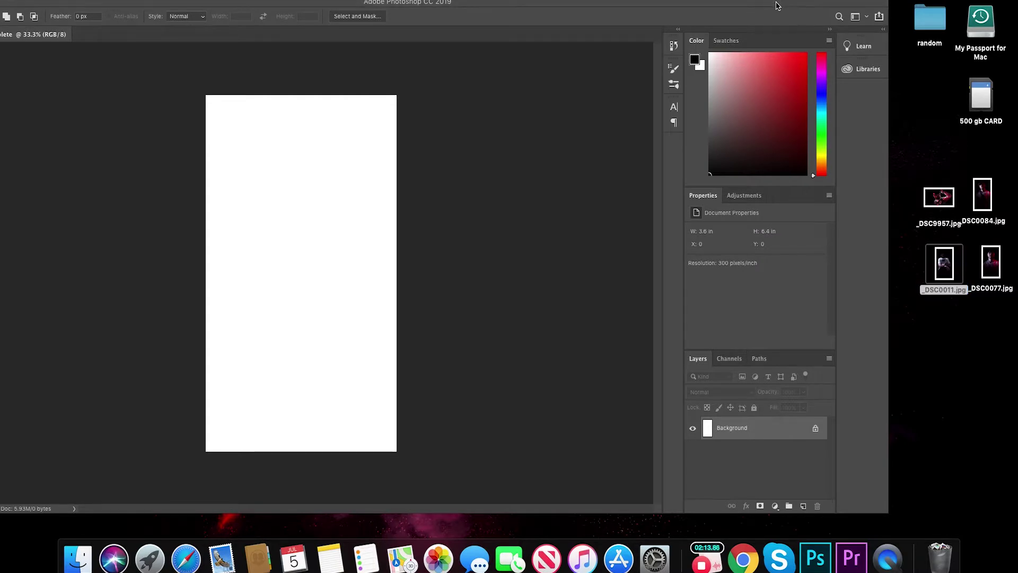
{"action": "left_click_drag", "start_coordinate": [777, 6], "coordinate": [812, 5]}
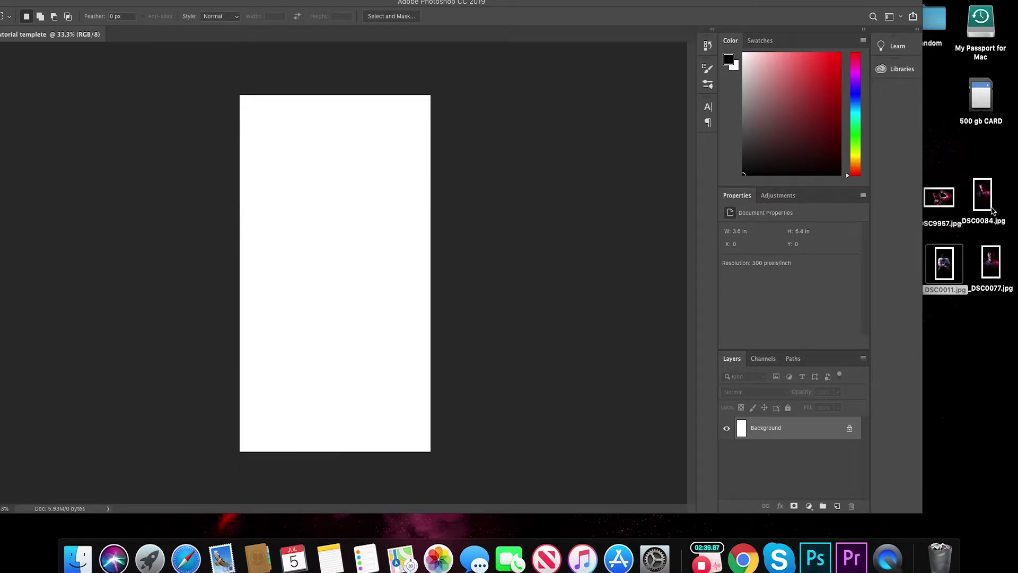
{"action": "mouse_move", "coordinate": [501, 3]}
{"action": "left_mouse_down"}
{"action": "mouse_move", "coordinate": [536, 2]}
{"action": "mouse_move", "coordinate": [509, 2]}
{"action": "left_mouse_up"}
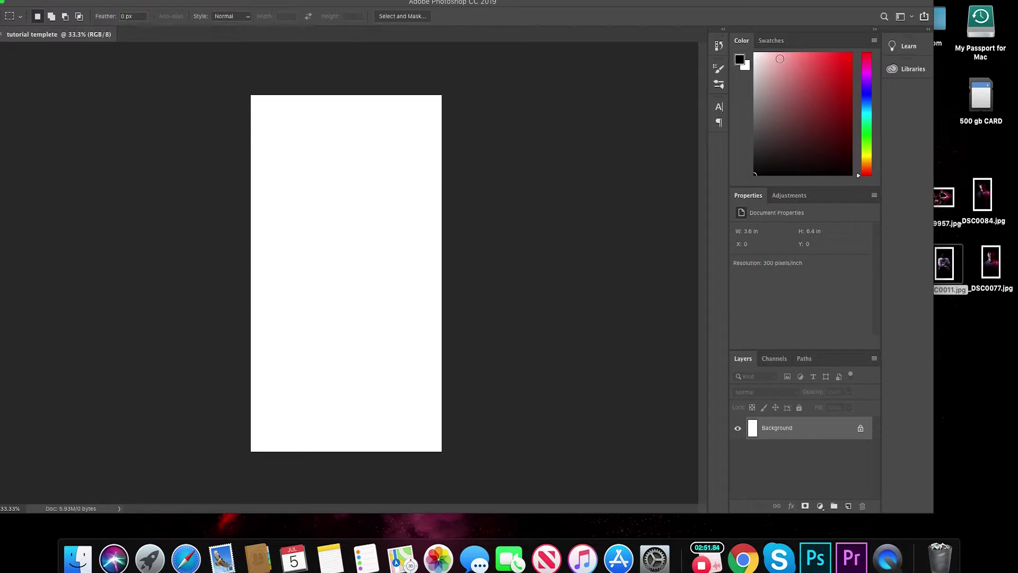
{"action": "left_click_drag", "start_coordinate": [564, 2], "coordinate": [593, 1]}
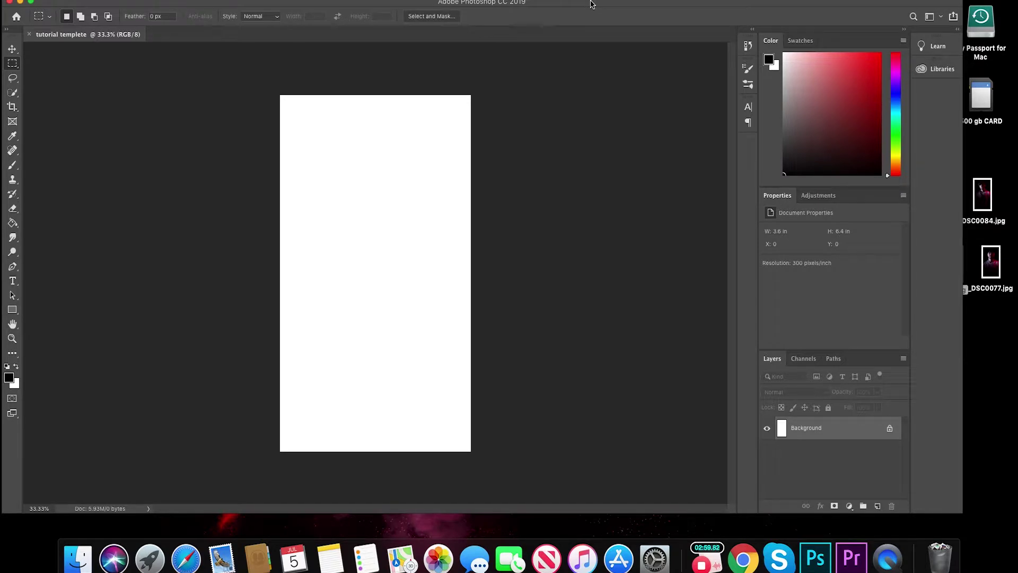
{"action": "left_click_drag", "start_coordinate": [690, 7], "coordinate": [666, 4]}
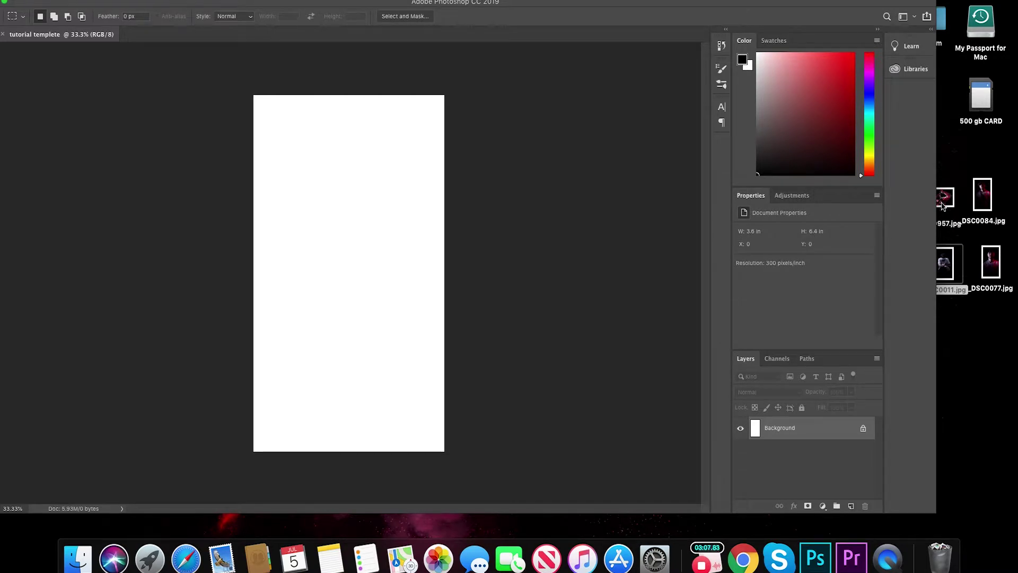
{"action": "left_click_drag", "start_coordinate": [830, 4], "coordinate": [797, 4]}
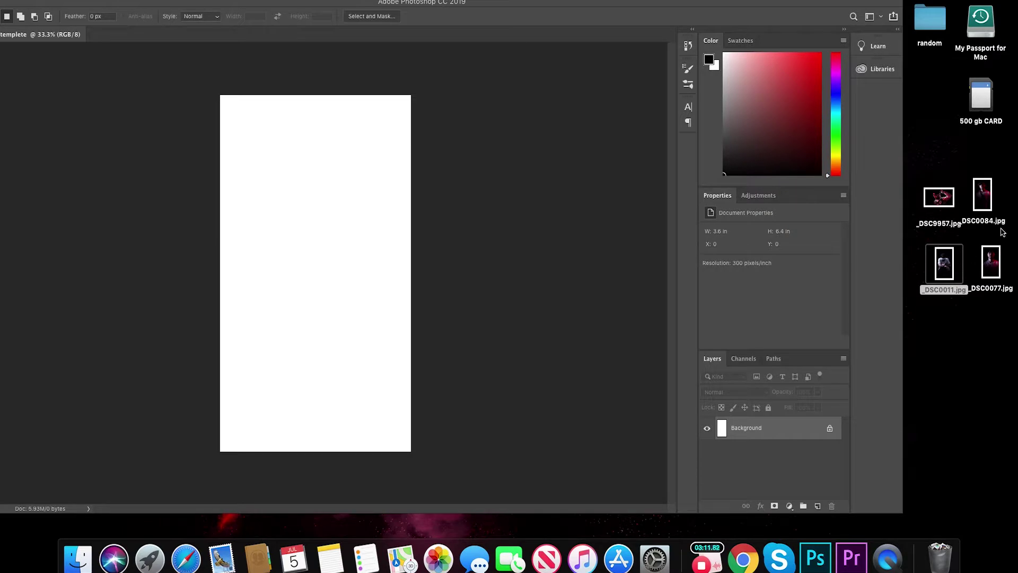
{"action": "left_click_drag", "start_coordinate": [954, 262], "coordinate": [311, 235]}
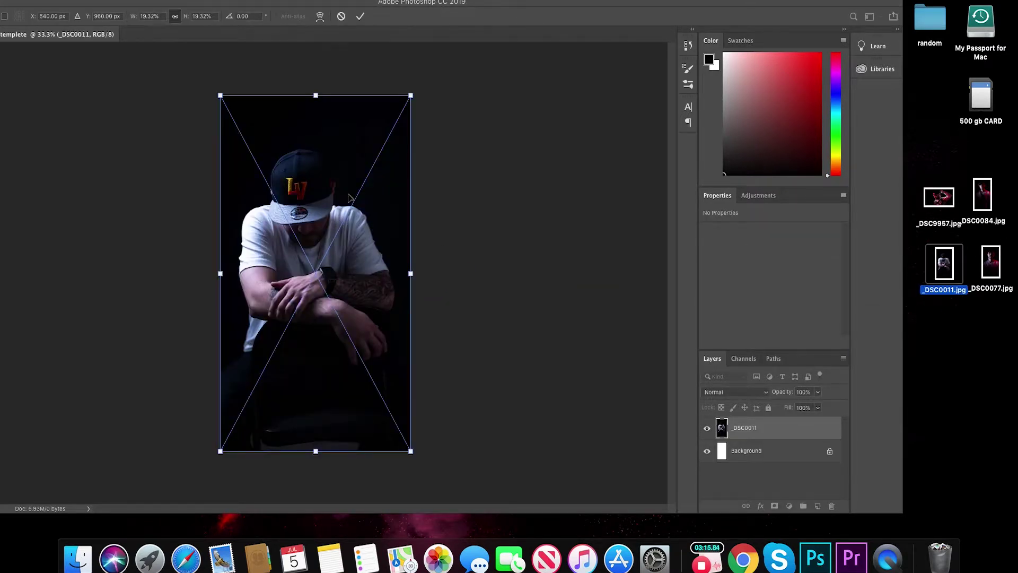
Commit the _DSC0011 photo and scale it down into the canvas's lower-left corner
{"action": "key", "text": "Return"}
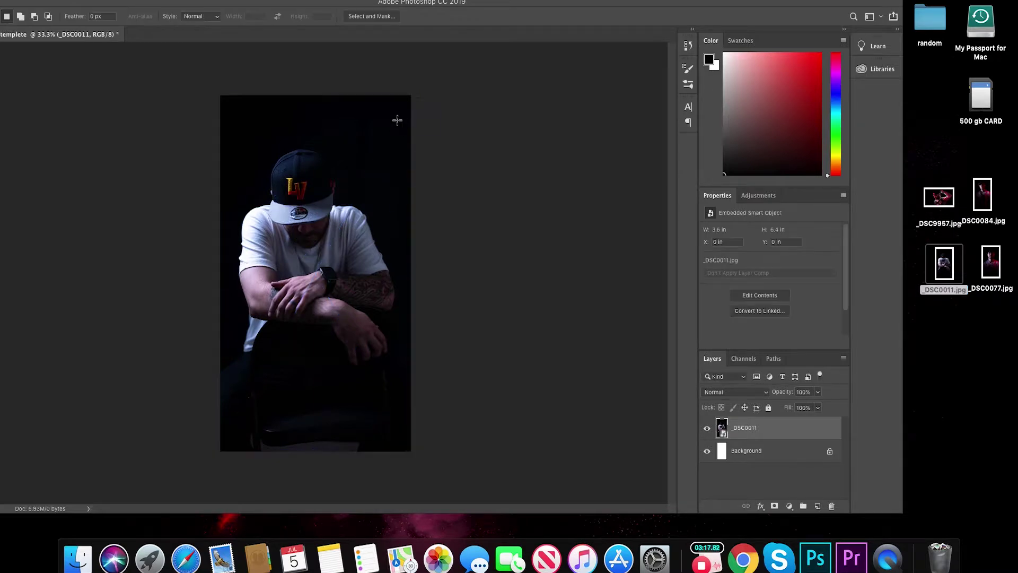
{"action": "key", "text": "super+t"}
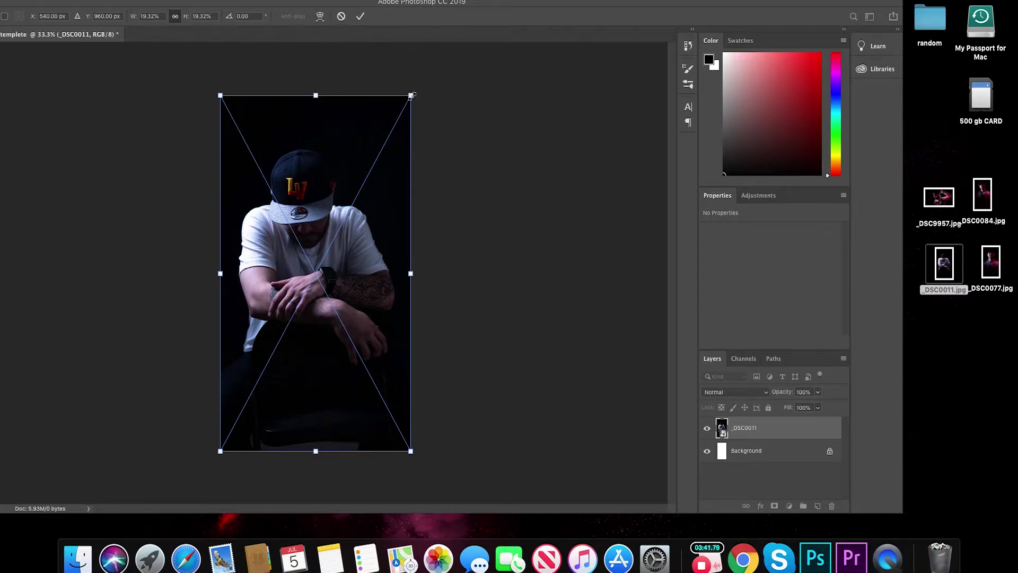
{"action": "left_click_drag", "start_coordinate": [411, 97], "coordinate": [335, 238]}
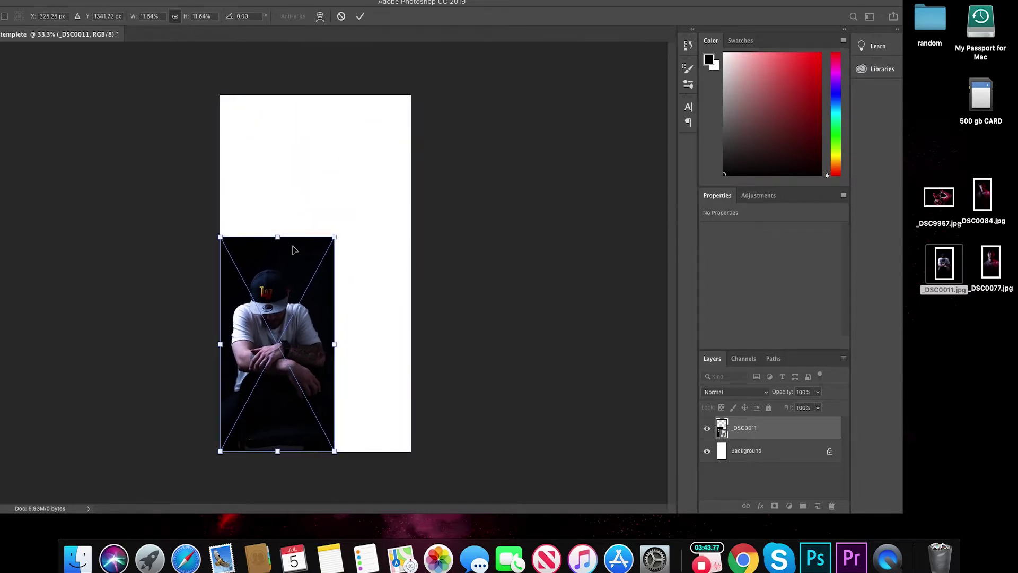
{"action": "key", "text": "Return"}
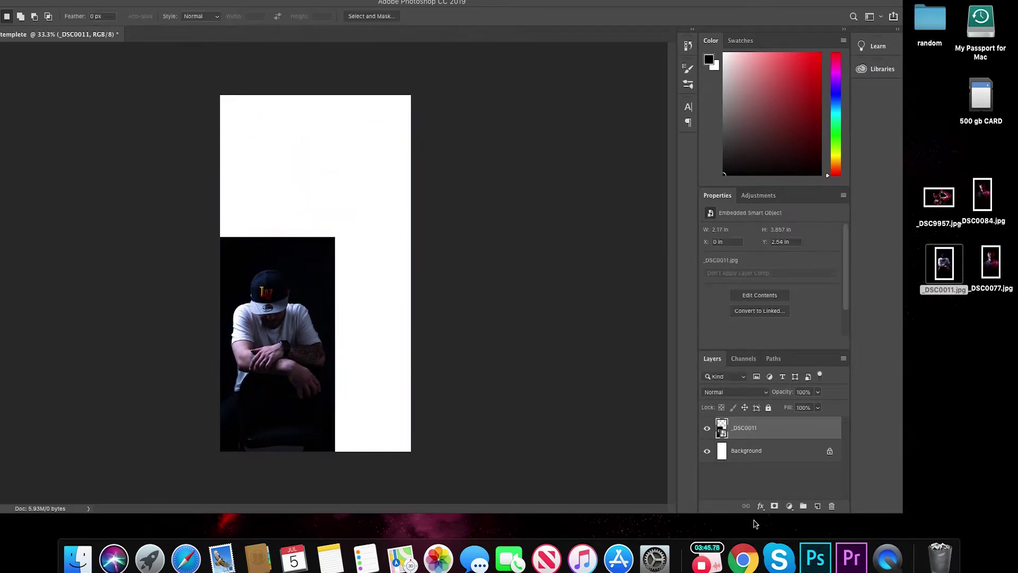
Place _DSC0084.jpg as a full-canvas layer and stack _DSC0011 above it
{"action": "left_click_drag", "start_coordinate": [982, 197], "coordinate": [336, 207]}
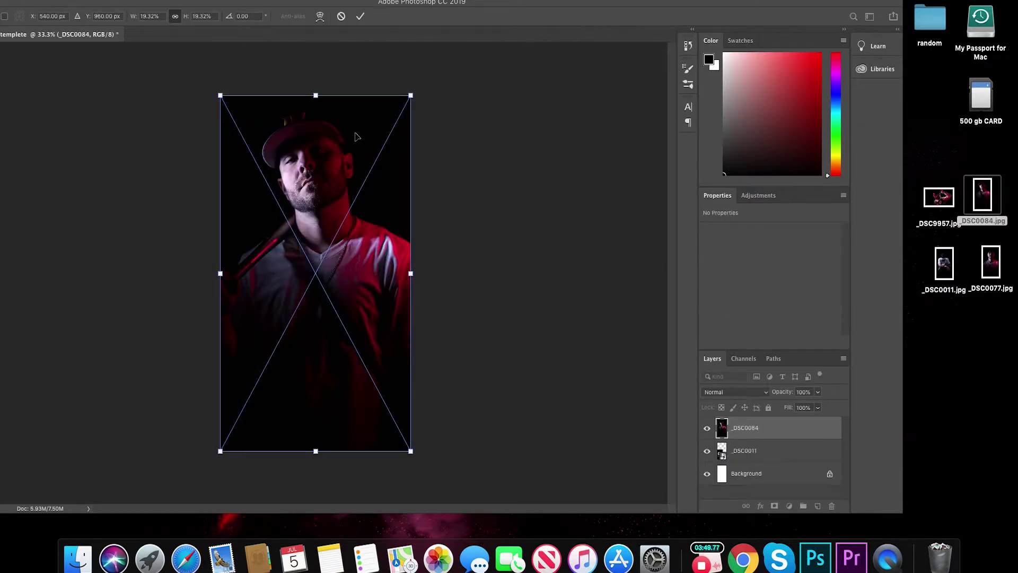
{"action": "key", "text": "Return"}
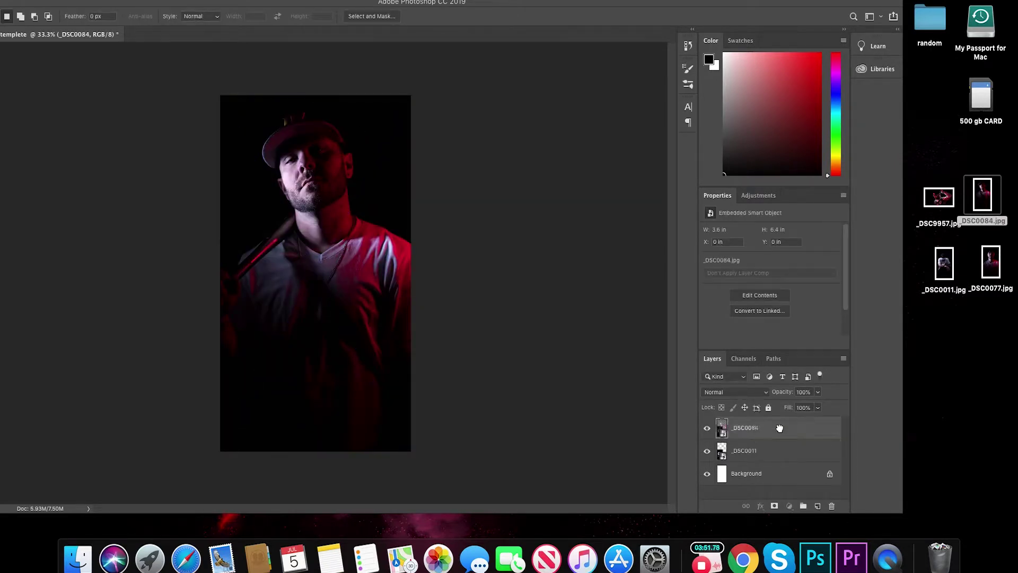
{"action": "left_click", "coordinate": [778, 448]}
{"action": "left_click_drag", "start_coordinate": [778, 443], "coordinate": [780, 420]}
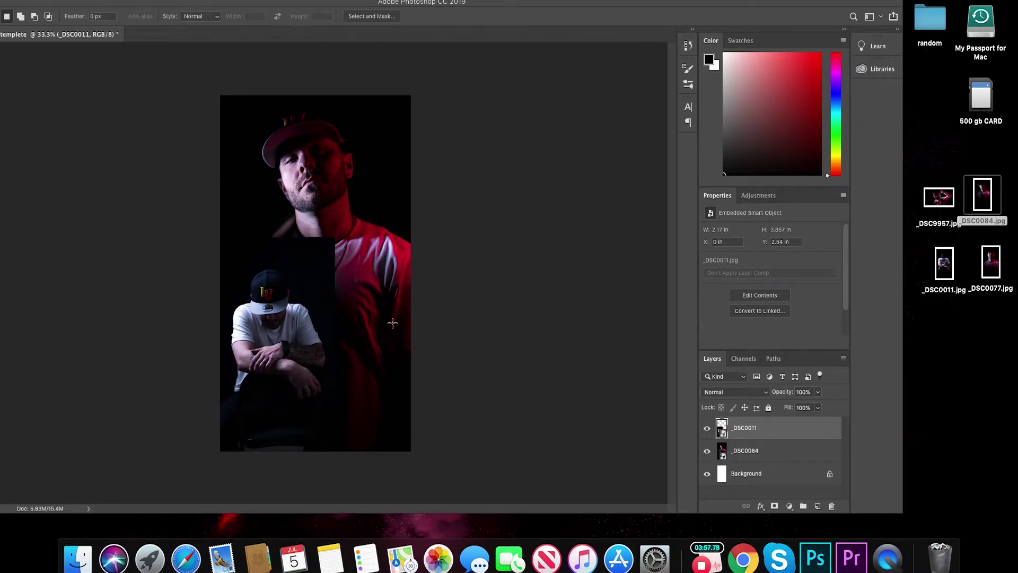
{"action": "double_click", "coordinate": [369, 4]}
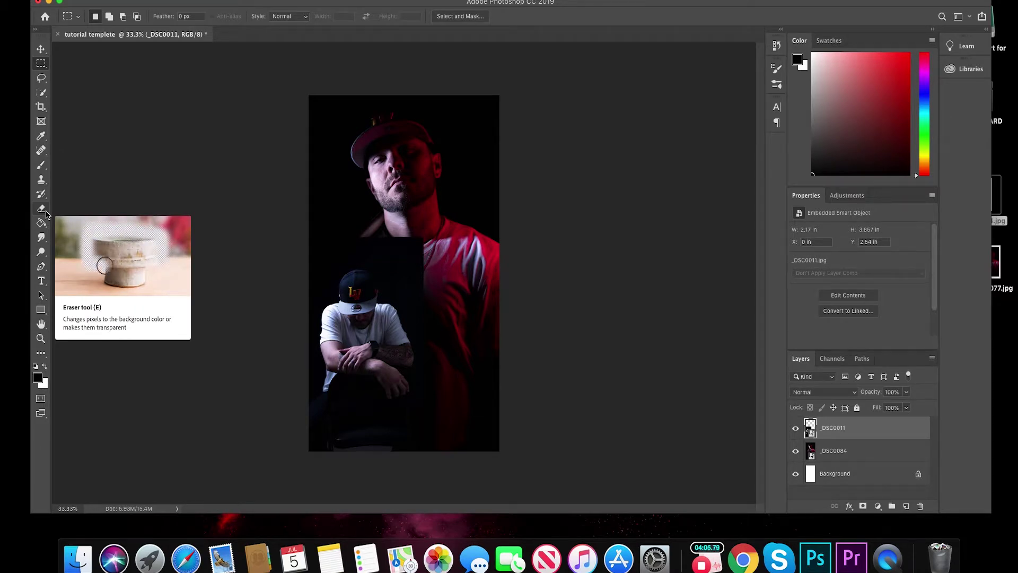
Rasterize _DSC0011 and erase its hard edges around the neck with the Eraser
{"action": "left_click", "coordinate": [45, 212]}
{"action": "left_click", "coordinate": [386, 288]}
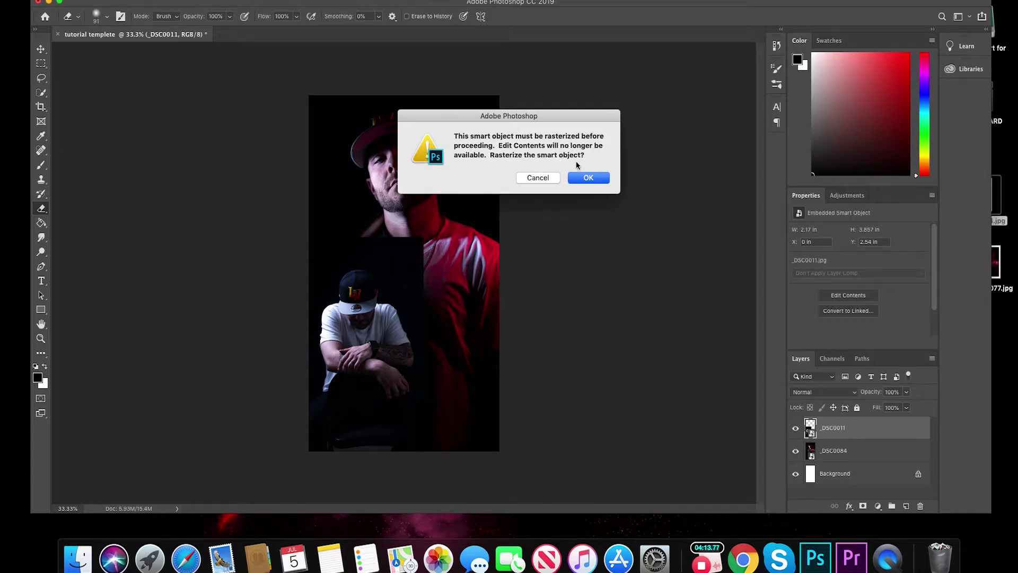
{"action": "left_click", "coordinate": [589, 179]}
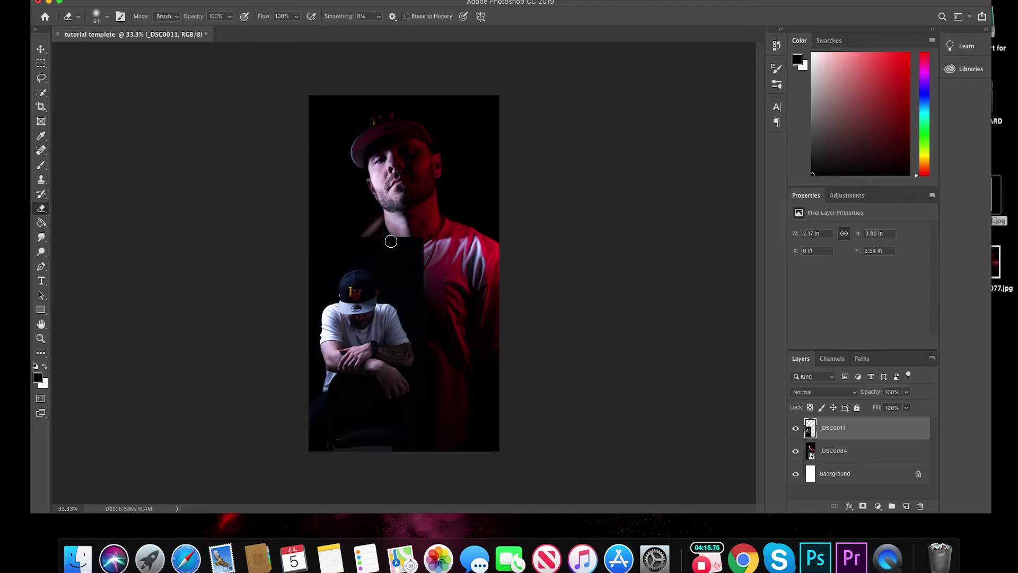
{"action": "mouse_move", "coordinate": [424, 247]}
{"action": "left_mouse_down"}
{"action": "mouse_move", "coordinate": [417, 271]}
{"action": "mouse_move", "coordinate": [373, 226]}
{"action": "mouse_move", "coordinate": [390, 235]}
{"action": "mouse_move", "coordinate": [337, 242]}
{"action": "mouse_move", "coordinate": [408, 252]}
{"action": "mouse_move", "coordinate": [396, 259]}
{"action": "mouse_move", "coordinate": [413, 318]}
{"action": "left_mouse_up"}
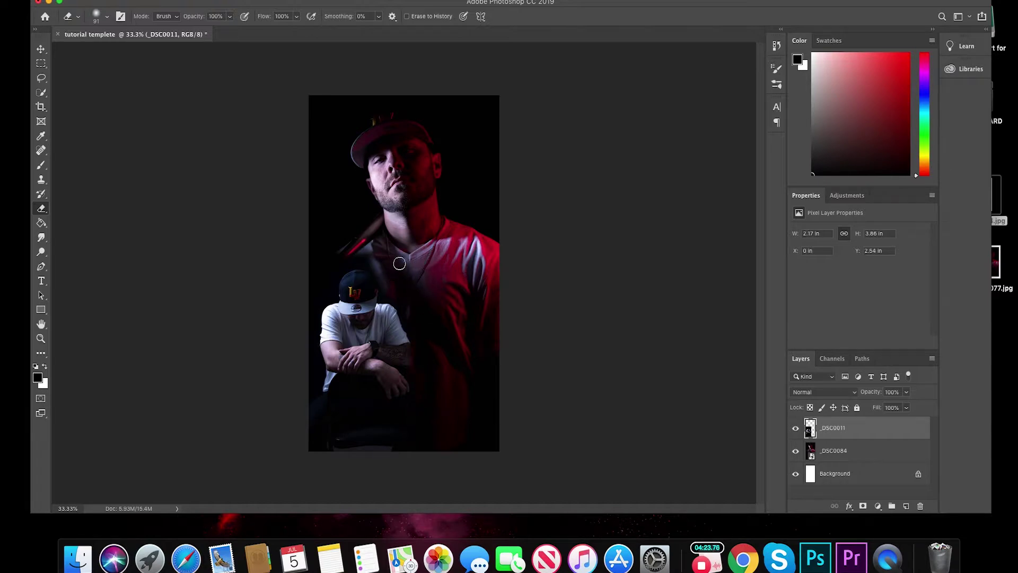
{"action": "mouse_move", "coordinate": [399, 263]}
{"action": "left_mouse_down"}
{"action": "mouse_move", "coordinate": [422, 302]}
{"action": "mouse_move", "coordinate": [382, 264]}
{"action": "mouse_move", "coordinate": [342, 259]}
{"action": "mouse_move", "coordinate": [307, 301]}
{"action": "mouse_move", "coordinate": [322, 265]}
{"action": "mouse_move", "coordinate": [363, 264]}
{"action": "mouse_move", "coordinate": [391, 290]}
{"action": "mouse_move", "coordinate": [387, 270]}
{"action": "mouse_move", "coordinate": [352, 263]}
{"action": "mouse_move", "coordinate": [316, 301]}
{"action": "mouse_move", "coordinate": [308, 395]}
{"action": "mouse_move", "coordinate": [329, 470]}
{"action": "left_mouse_up"}
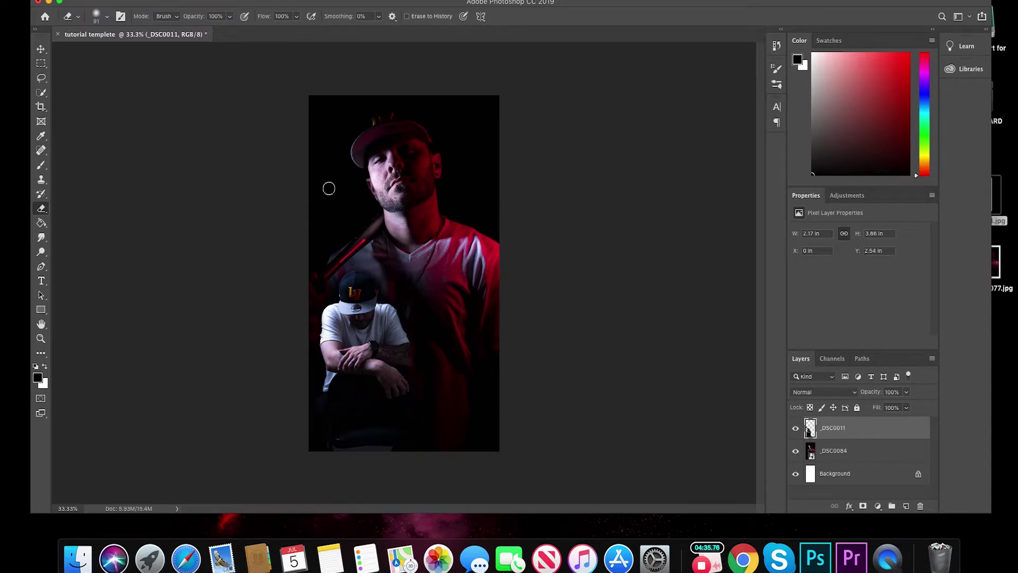
{"action": "left_click", "coordinate": [41, 49]}
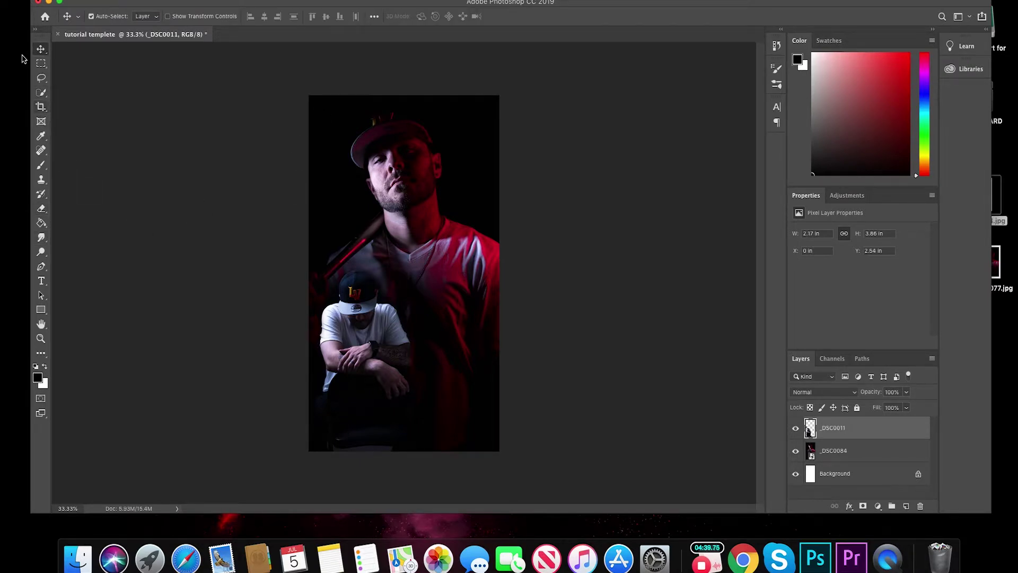
Draw a rectangular marquee across the chest below the chin, then target layer _DSC0084
{"action": "left_click", "coordinate": [41, 64]}
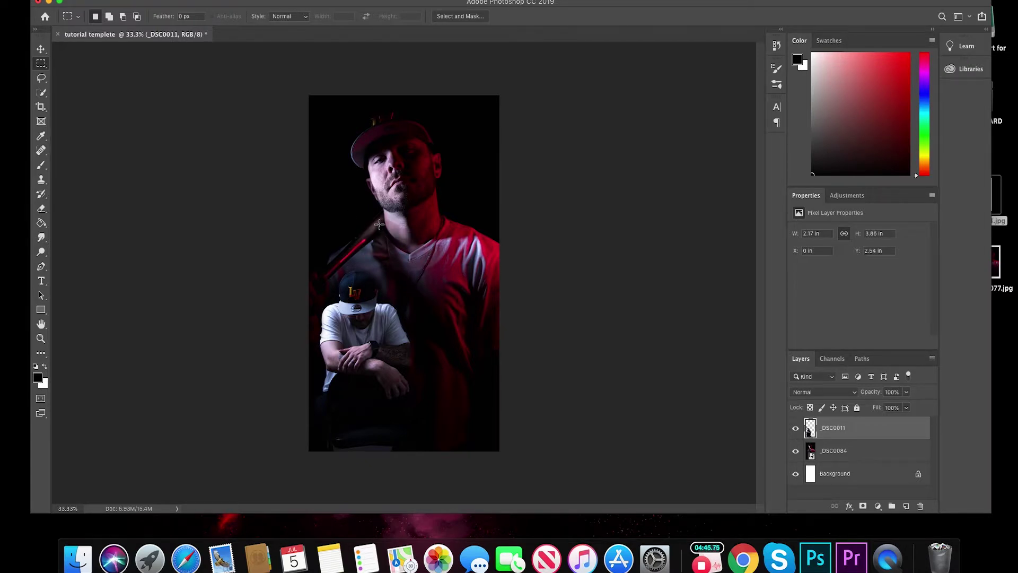
{"action": "left_click_drag", "start_coordinate": [368, 222], "coordinate": [498, 311]}
{"action": "right_click", "coordinate": [41, 68]}
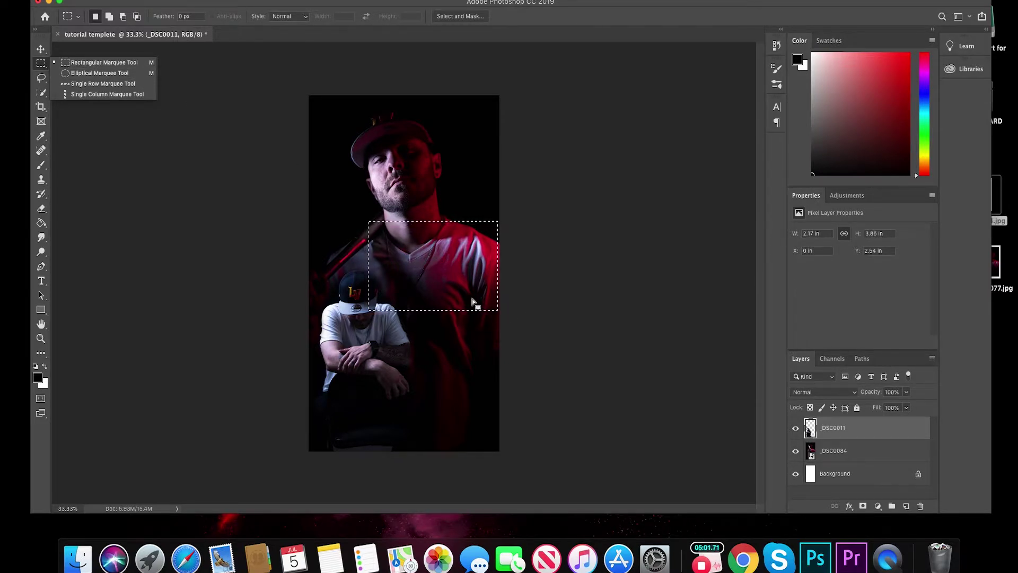
{"action": "left_click", "coordinate": [47, 50]}
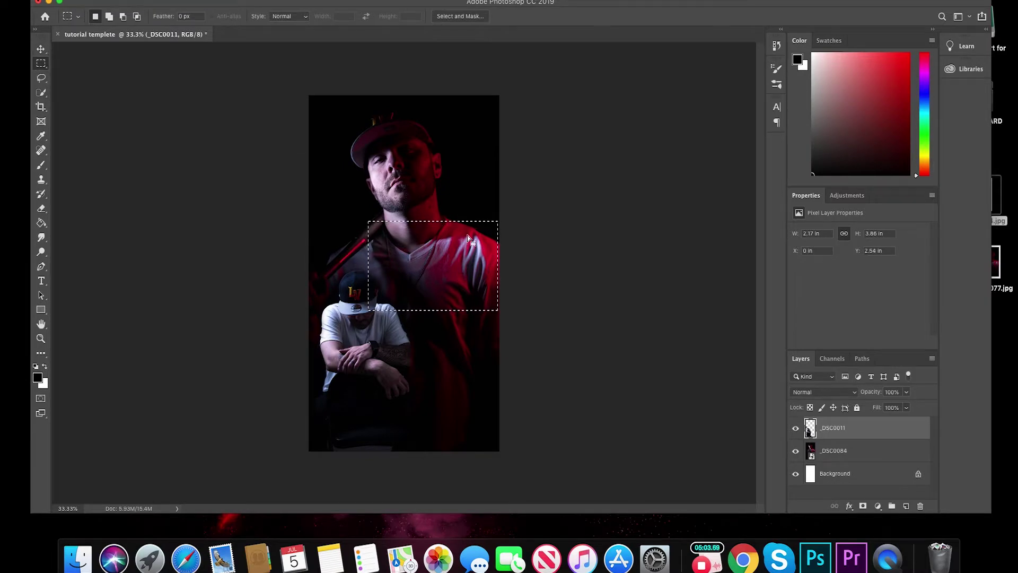
{"action": "mouse_move", "coordinate": [443, 254]}
{"action": "left_mouse_down"}
{"action": "mouse_move", "coordinate": [443, 199]}
{"action": "mouse_move", "coordinate": [397, 197]}
{"action": "mouse_move", "coordinate": [429, 254]}
{"action": "mouse_move", "coordinate": [430, 361]}
{"action": "mouse_move", "coordinate": [433, 256]}
{"action": "mouse_move", "coordinate": [372, 235]}
{"action": "mouse_move", "coordinate": [430, 305]}
{"action": "mouse_move", "coordinate": [426, 244]}
{"action": "mouse_move", "coordinate": [438, 244]}
{"action": "left_mouse_up"}
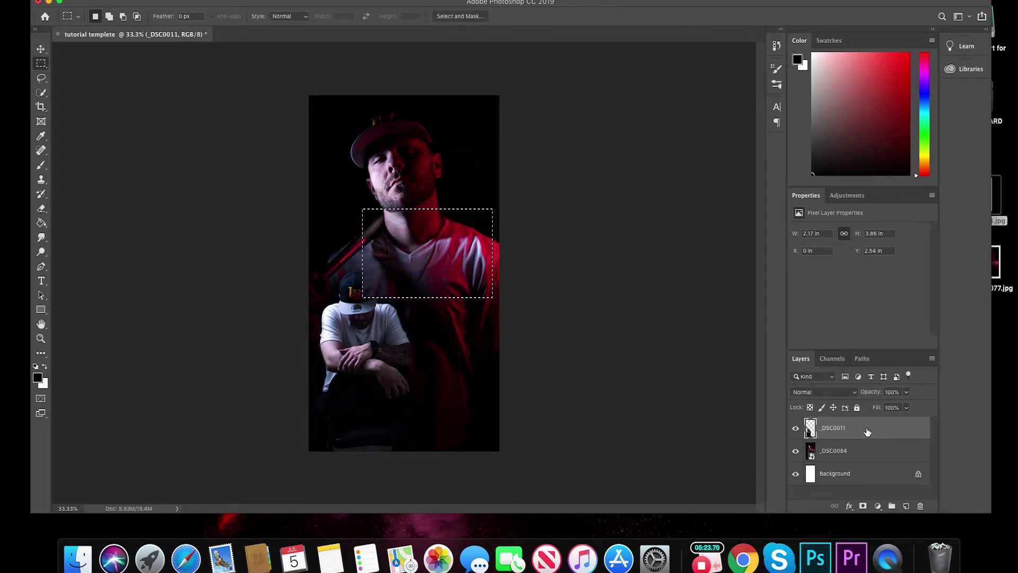
{"action": "left_click", "coordinate": [857, 451]}
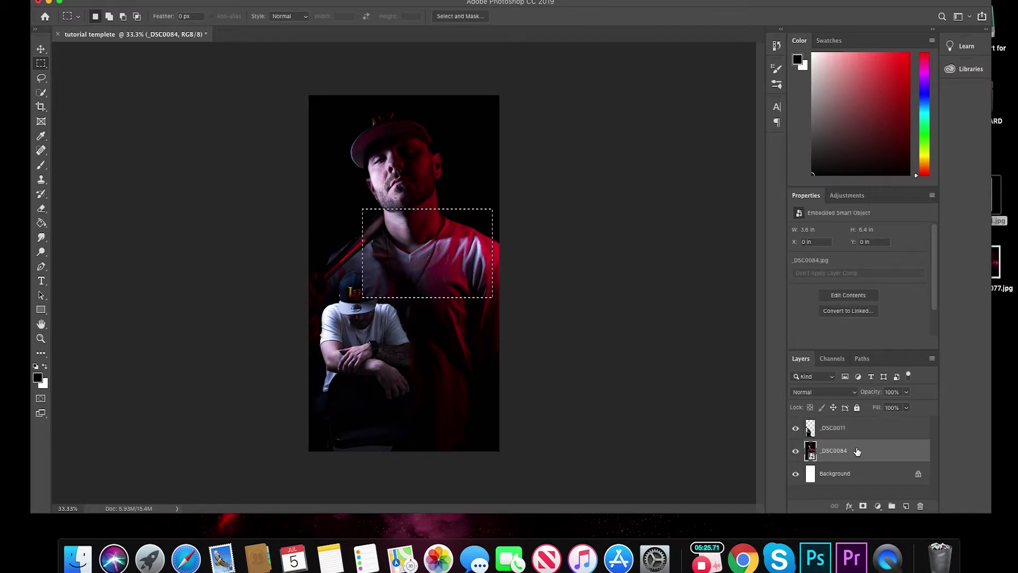
Rasterize _DSC0084, delete the selected chest rectangle, and hide the white Background layer
{"action": "right_click", "coordinate": [857, 451]}
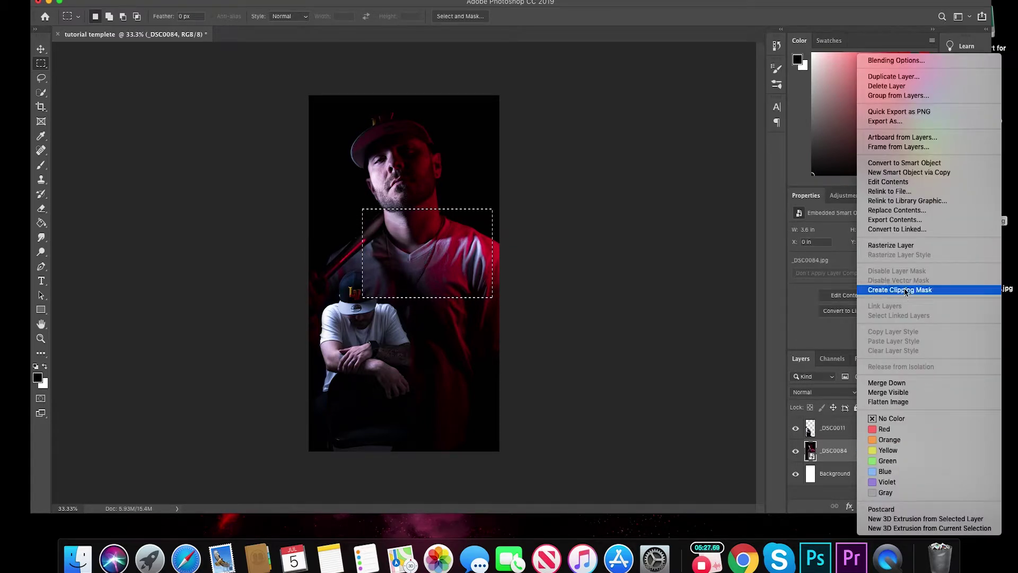
{"action": "left_click", "coordinate": [896, 245]}
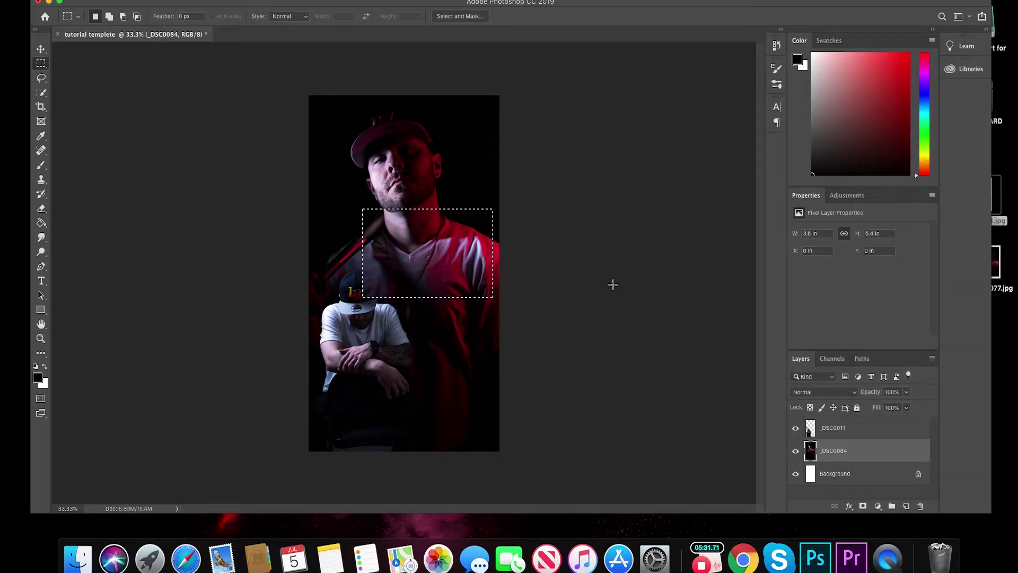
{"action": "key", "text": "Delete"}
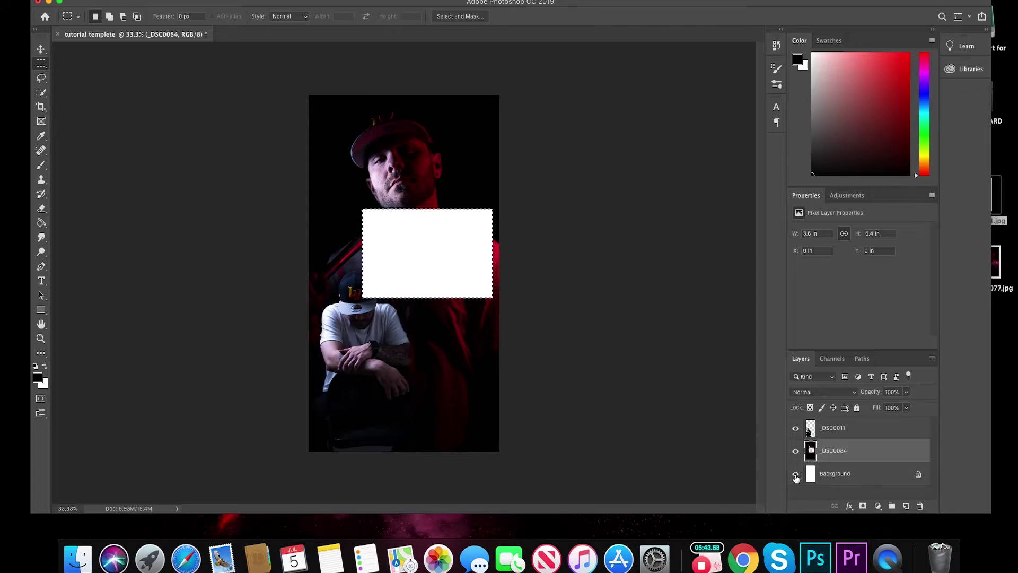
{"action": "left_click", "coordinate": [795, 473]}
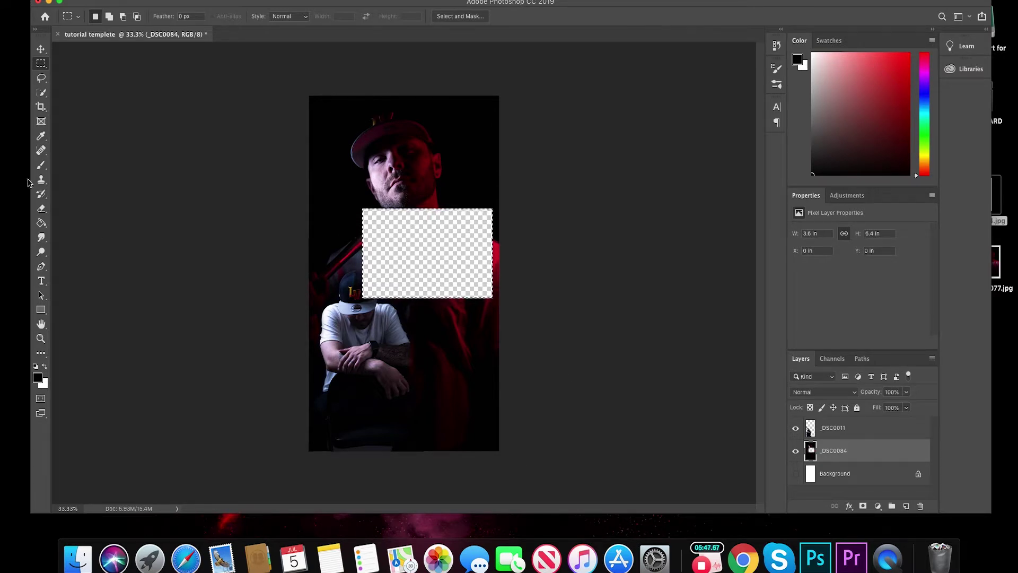
{"action": "left_click", "coordinate": [41, 281]}
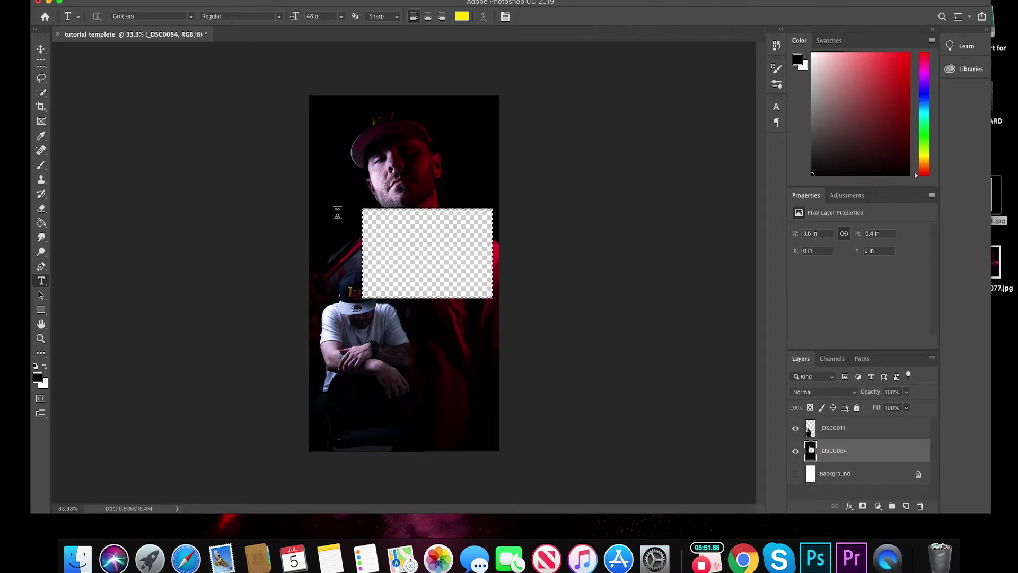
Create a yellow text layer with the creator's name left of the face
{"action": "left_click", "coordinate": [410, 335]}
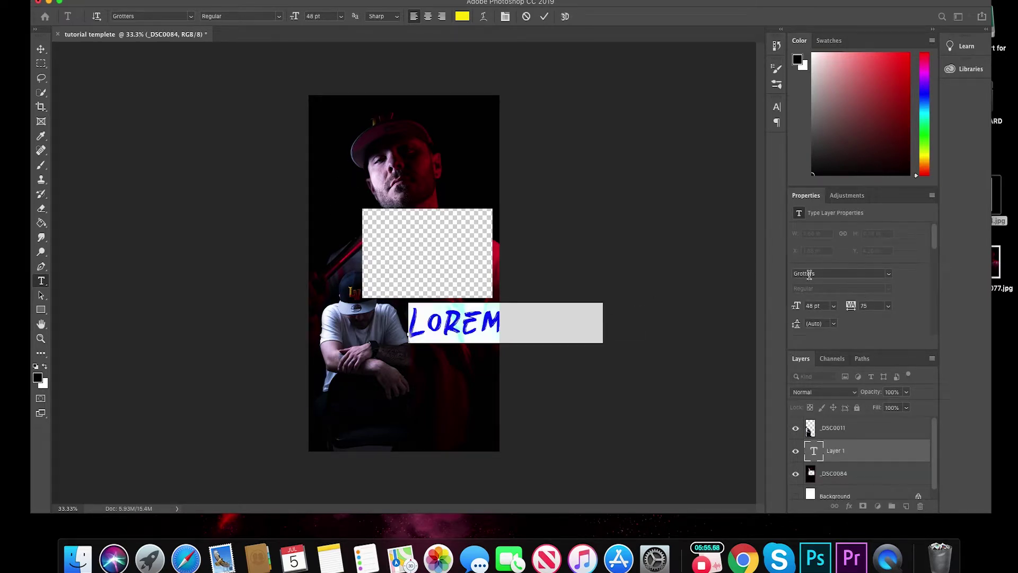
{"action": "left_click", "coordinate": [834, 311]}
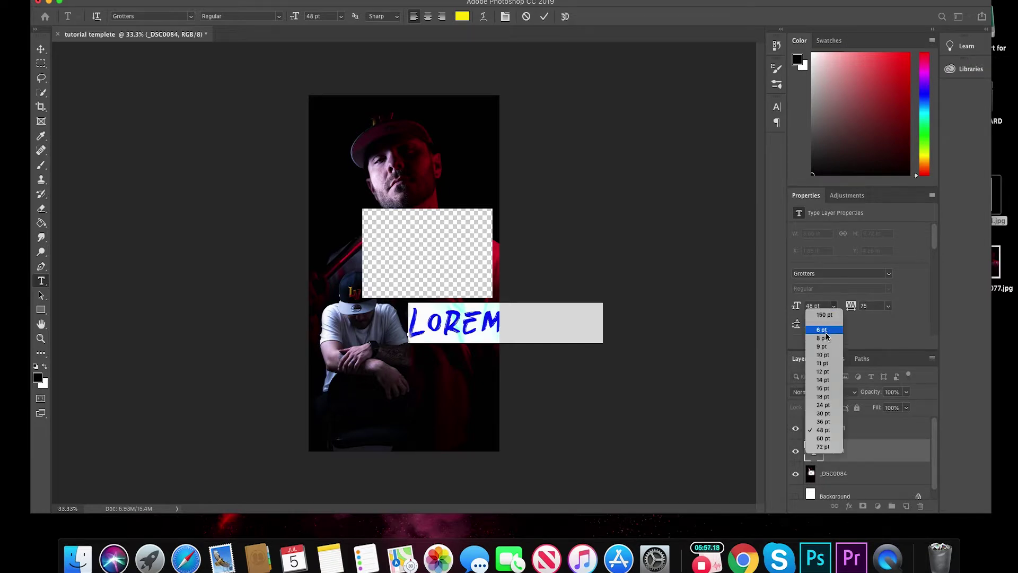
{"action": "left_click", "coordinate": [823, 371]}
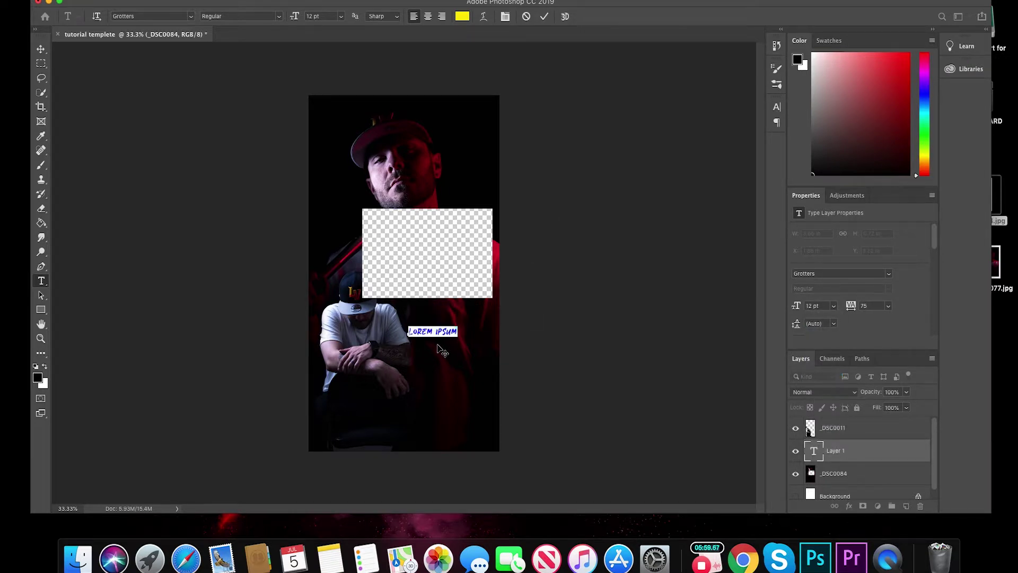
{"action": "left_click_drag", "start_coordinate": [440, 338], "coordinate": [440, 331]}
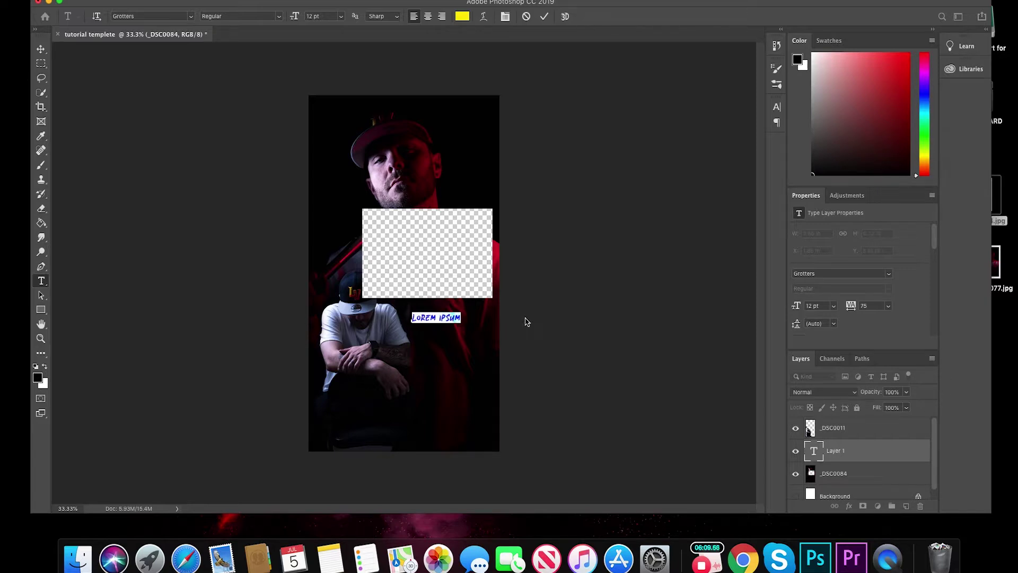
{"action": "type", "text": "JOSHUA JAYE"}
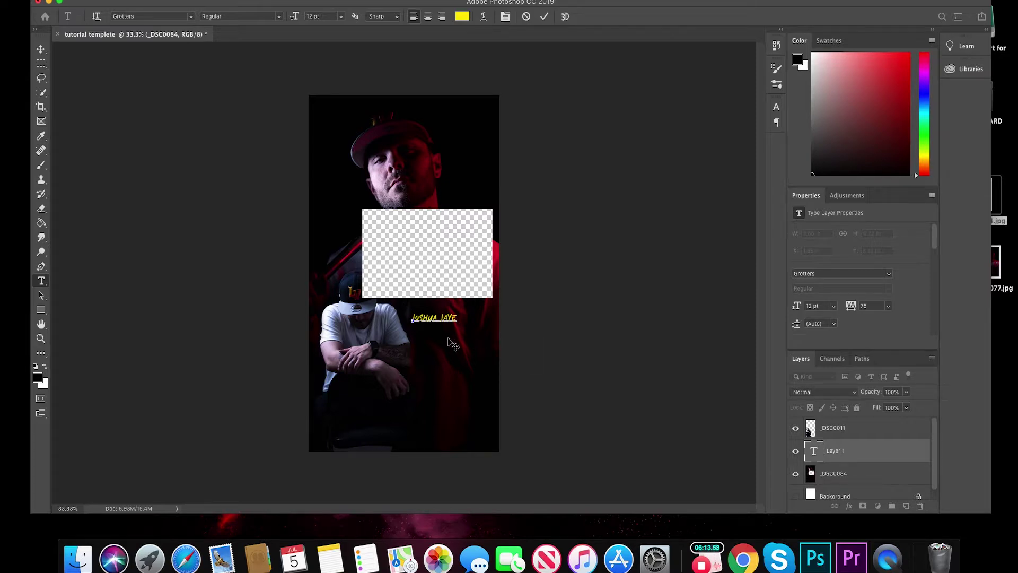
{"action": "left_click_drag", "start_coordinate": [450, 345], "coordinate": [316, 180]}
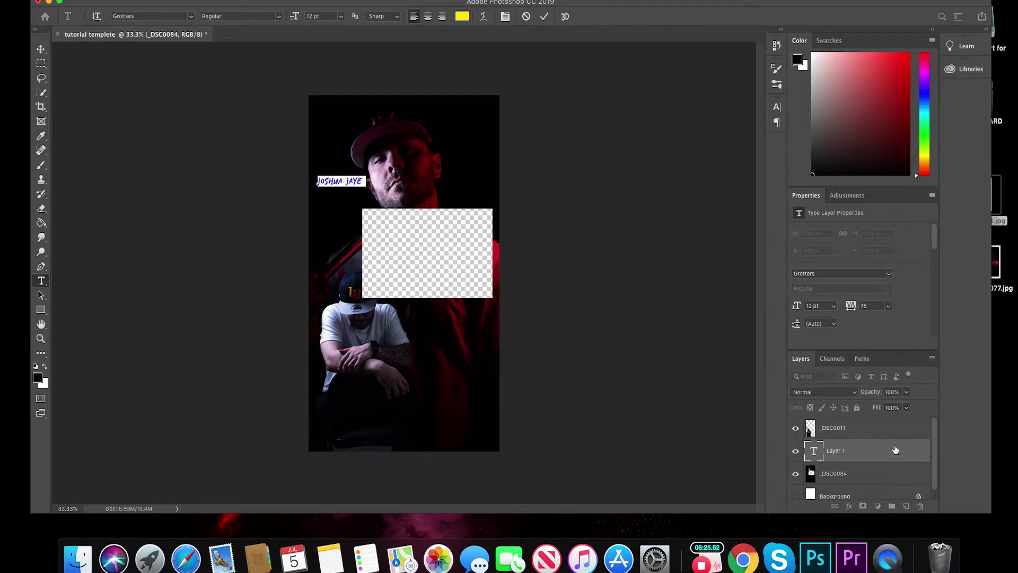
Set the name text to 16 pt, nudge it into place, and commit it
{"action": "left_click", "coordinate": [833, 306]}
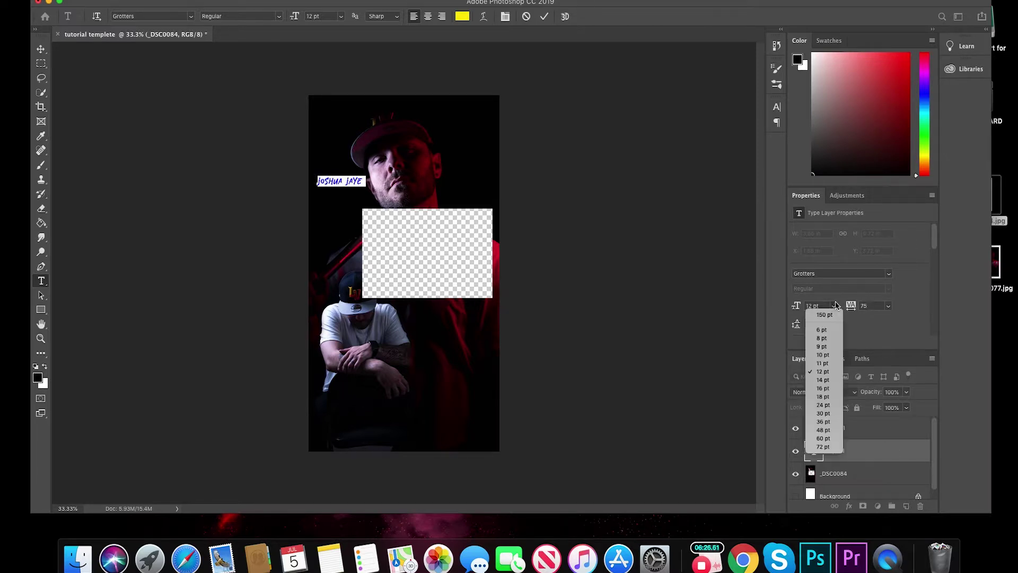
{"action": "left_click", "coordinate": [837, 401]}
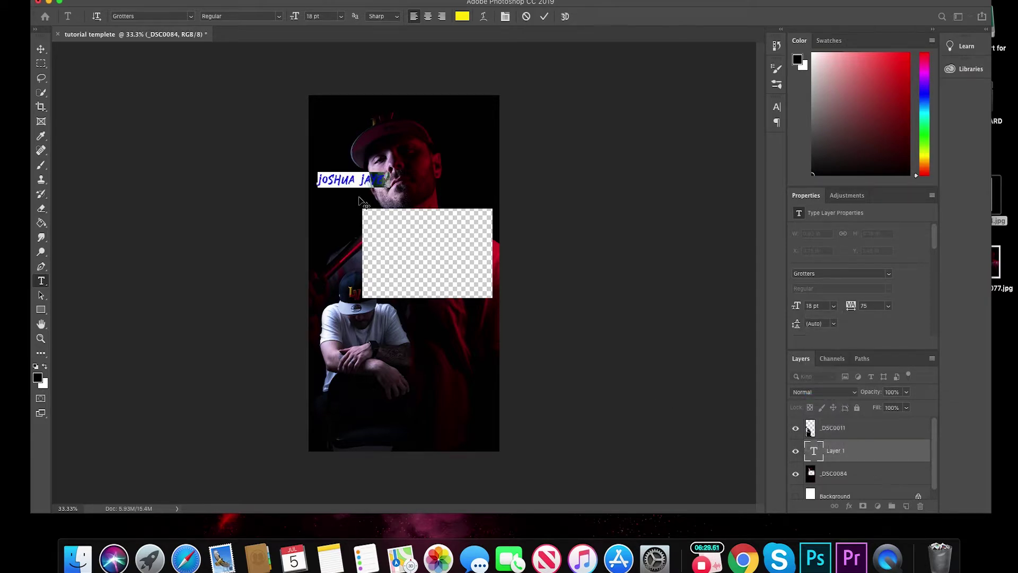
{"action": "left_click", "coordinate": [833, 306]}
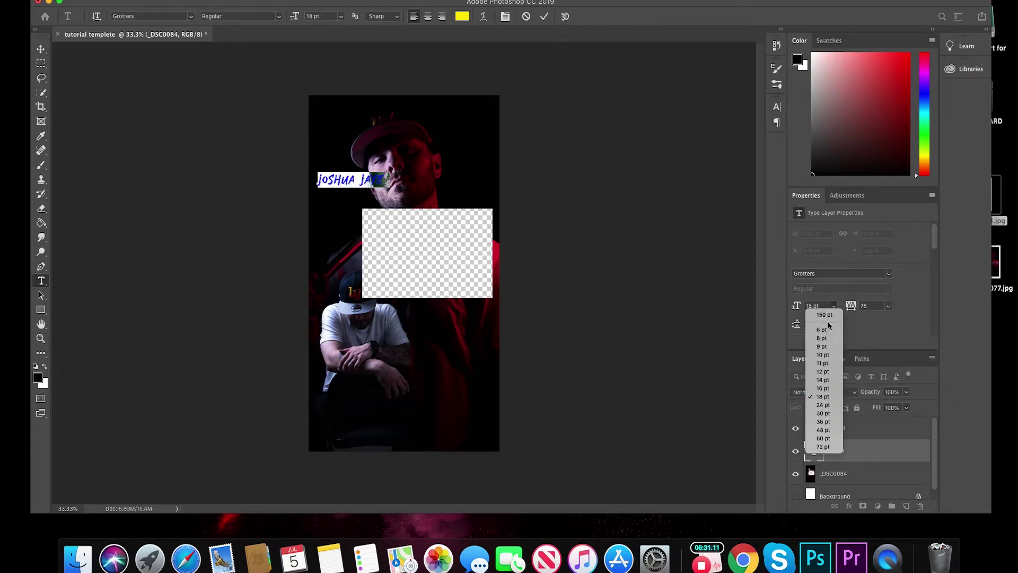
{"action": "left_click", "coordinate": [831, 389]}
{"action": "left_click_drag", "start_coordinate": [359, 196], "coordinate": [354, 215]}
{"action": "left_click", "coordinate": [443, 198]}
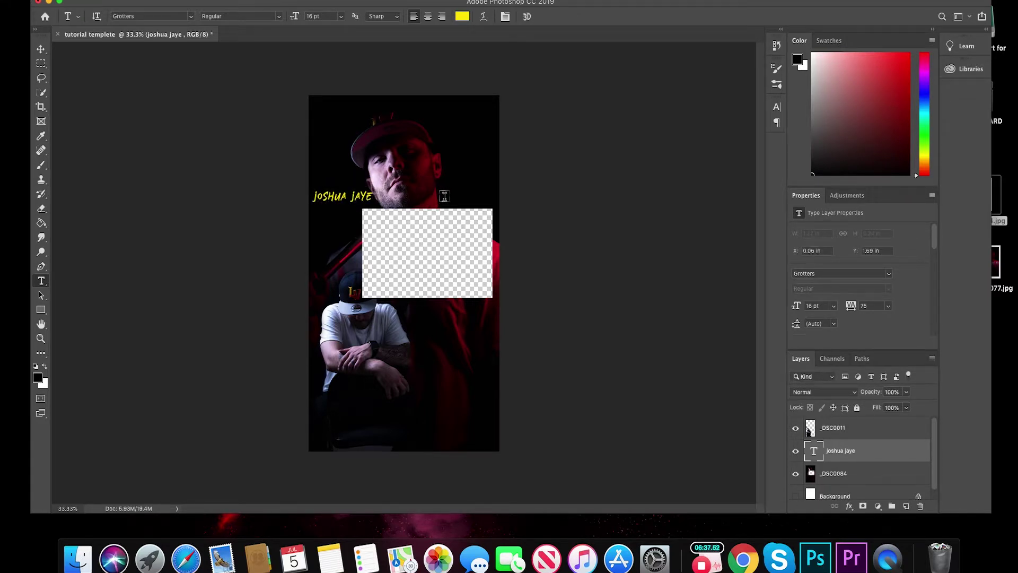
Add the yellow caption 'STAY HUMBLE' right of the face, replacing the GET MONEY wording
{"action": "left_click", "coordinate": [443, 199]}
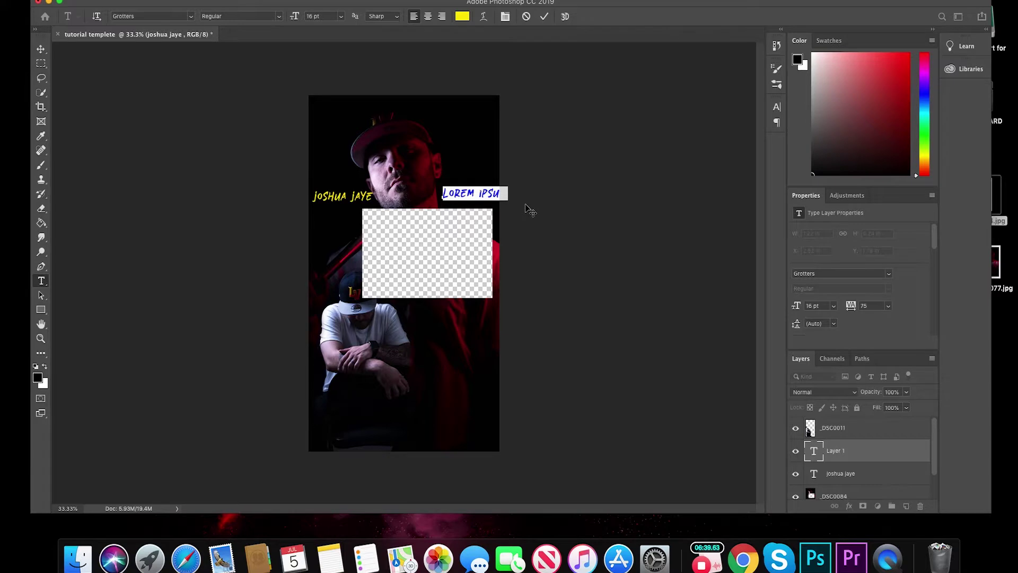
{"action": "type", "text": "g"}
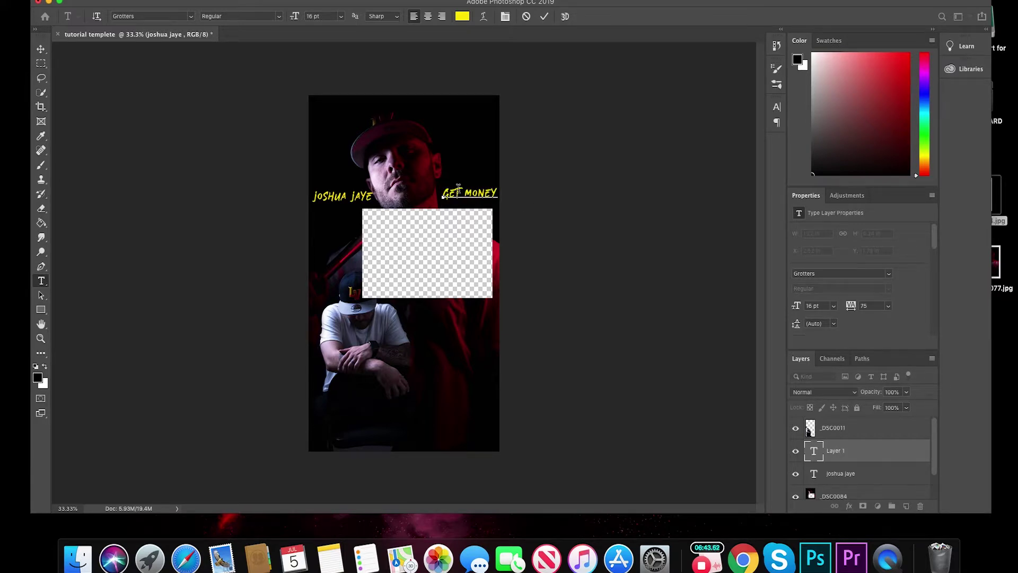
{"action": "left_click_drag", "start_coordinate": [495, 192], "coordinate": [448, 193]}
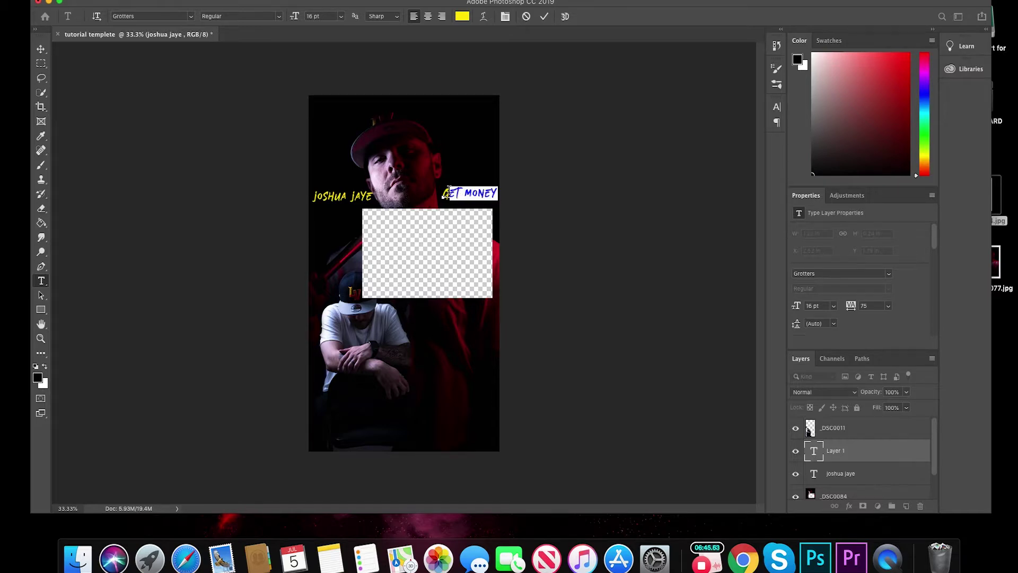
{"action": "key", "text": "BackSpace"}
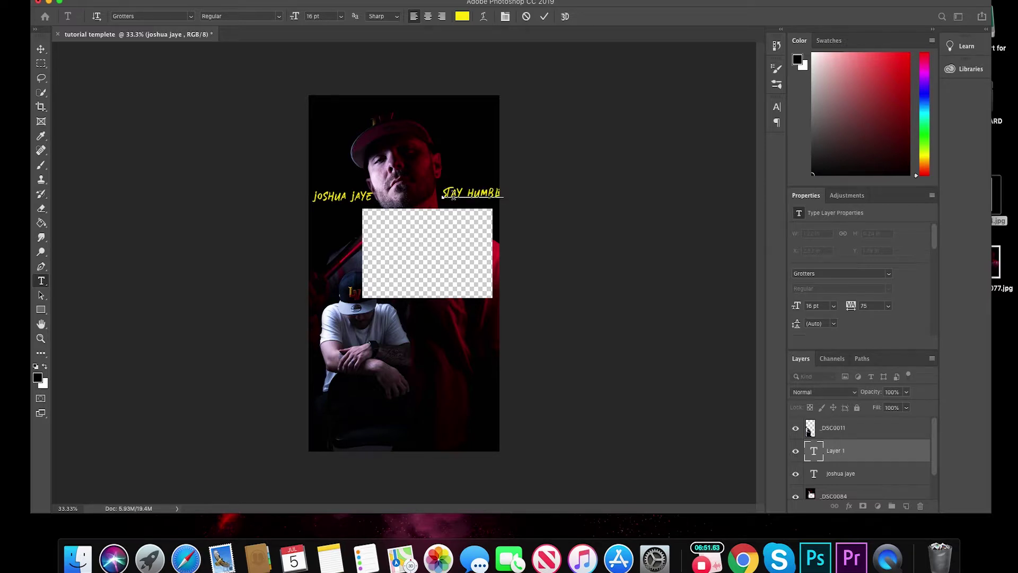
{"action": "left_click_drag", "start_coordinate": [462, 208], "coordinate": [451, 211]}
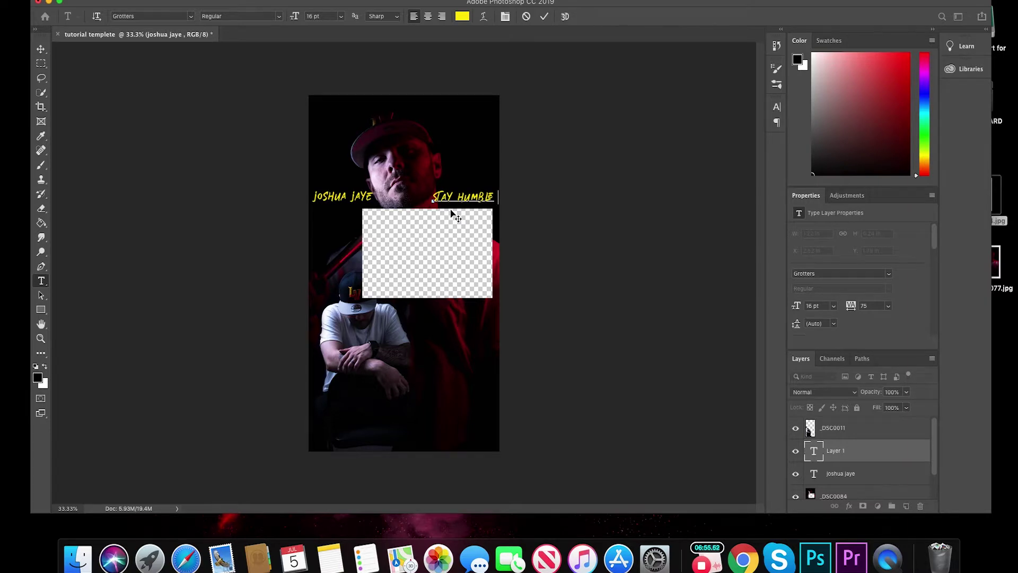
{"action": "left_click", "coordinate": [481, 328]}
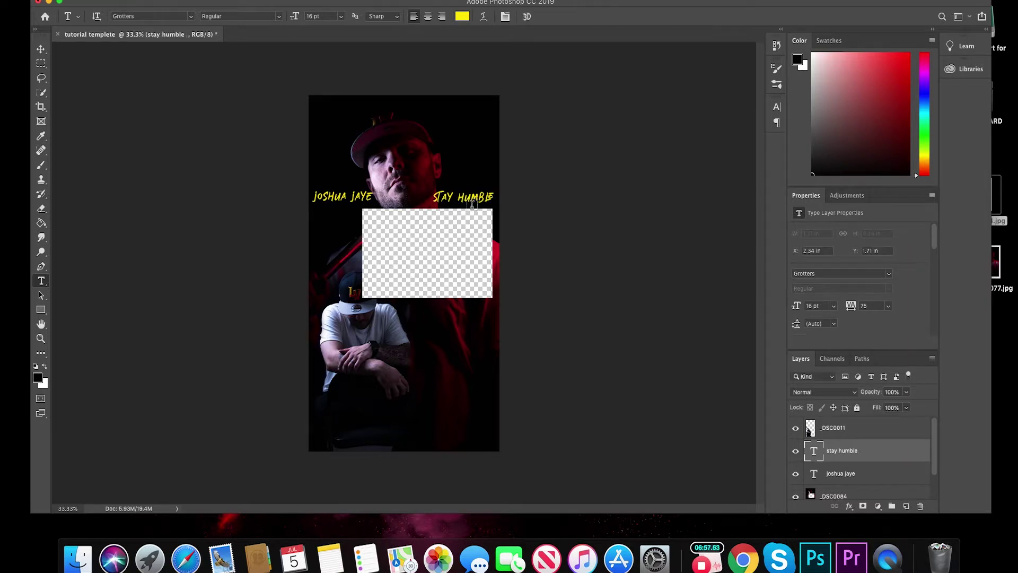
{"action": "left_click", "coordinate": [41, 49]}
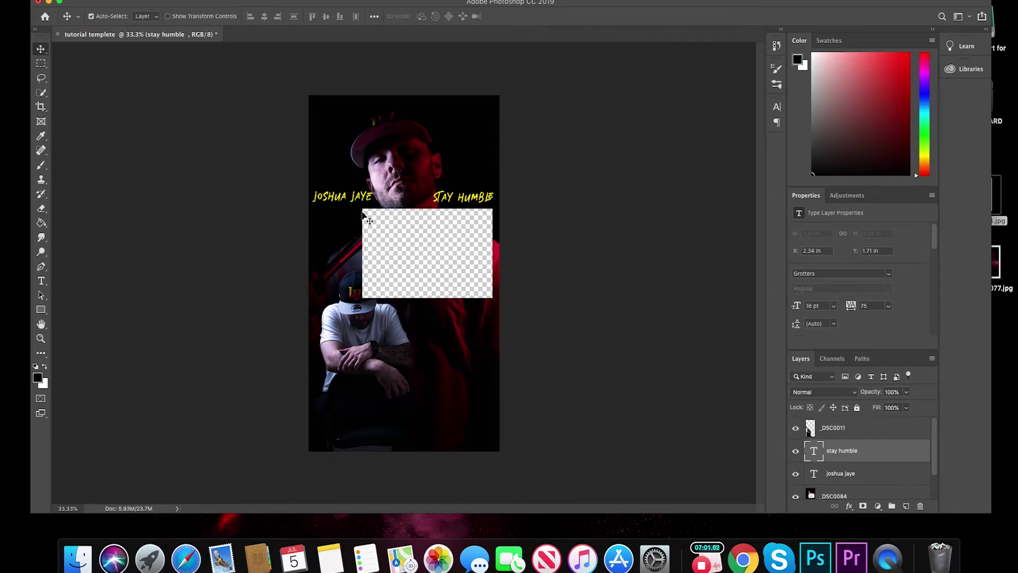
Move the name text above the transparent box's top-right and STAY HUMBLE just below the box
{"action": "left_click_drag", "start_coordinate": [349, 197], "coordinate": [449, 317]}
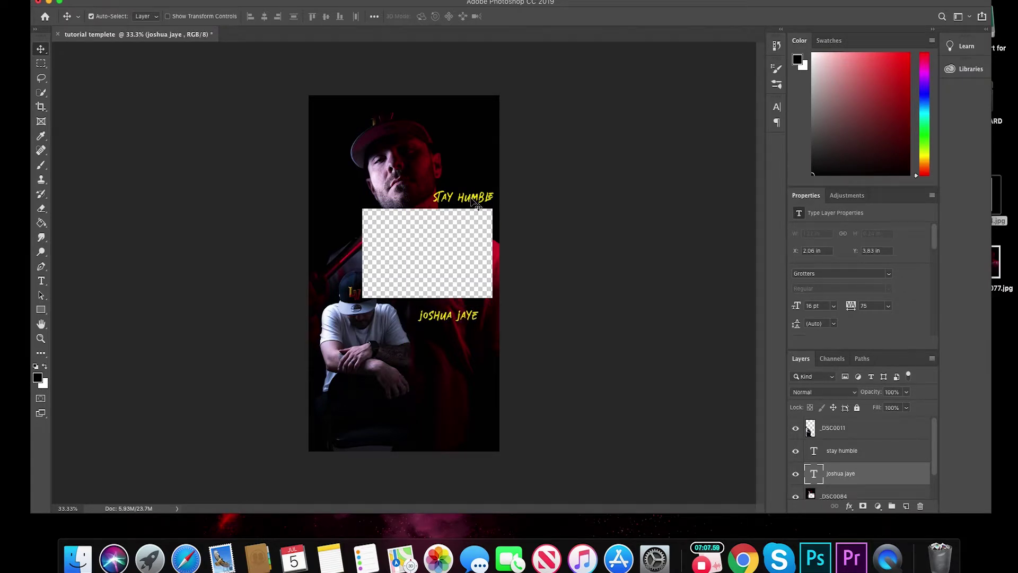
{"action": "left_click_drag", "start_coordinate": [471, 199], "coordinate": [456, 365]}
{"action": "left_click_drag", "start_coordinate": [457, 327], "coordinate": [468, 206]}
{"action": "left_click_drag", "start_coordinate": [470, 358], "coordinate": [443, 315]}
{"action": "left_click", "coordinate": [632, 376]}
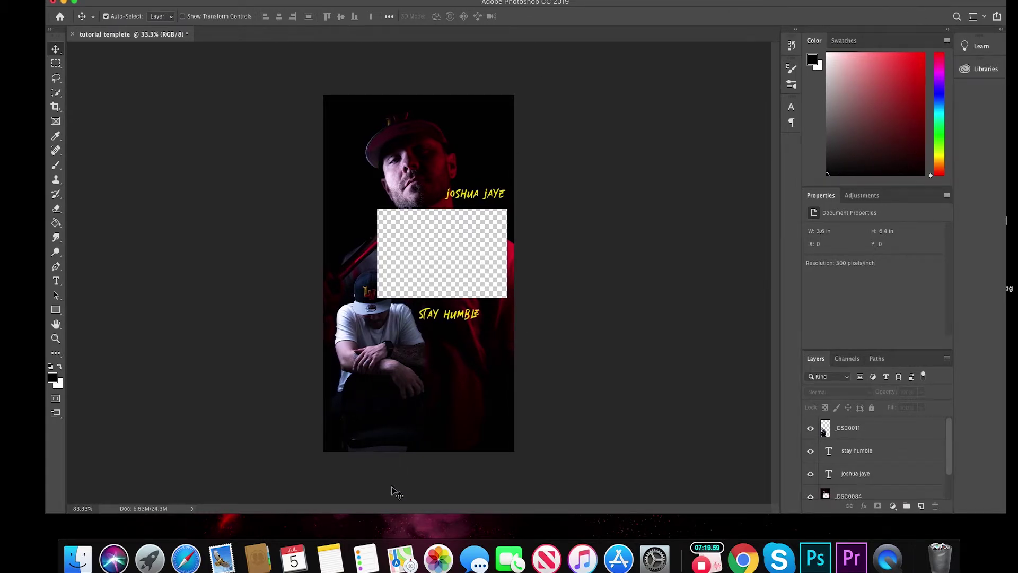
Create a yellow text layer near the bottom reading DIRECTED BY / TEN ONE HUNDRED MEDIA
{"action": "left_click", "coordinate": [56, 282]}
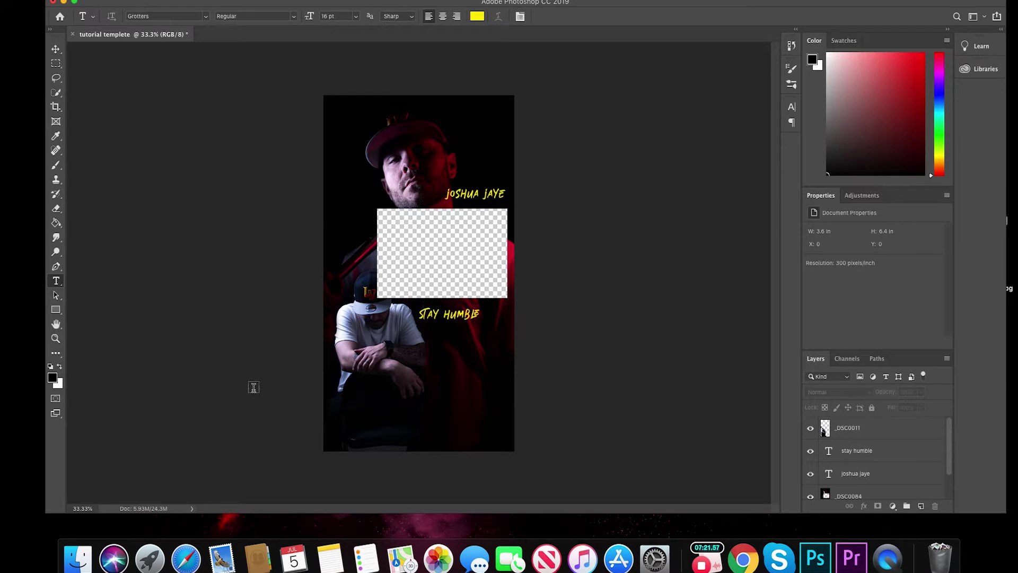
{"action": "left_click", "coordinate": [393, 393]}
{"action": "type", "text": "DIRECTED BY"}
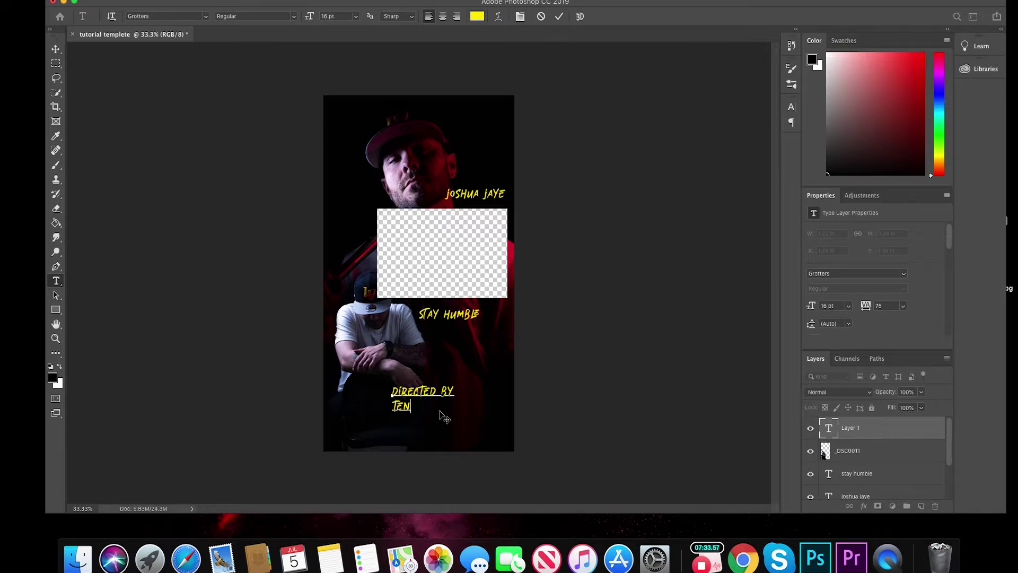
{"action": "type", "text": "ONE HUNDRED MEDIA"}
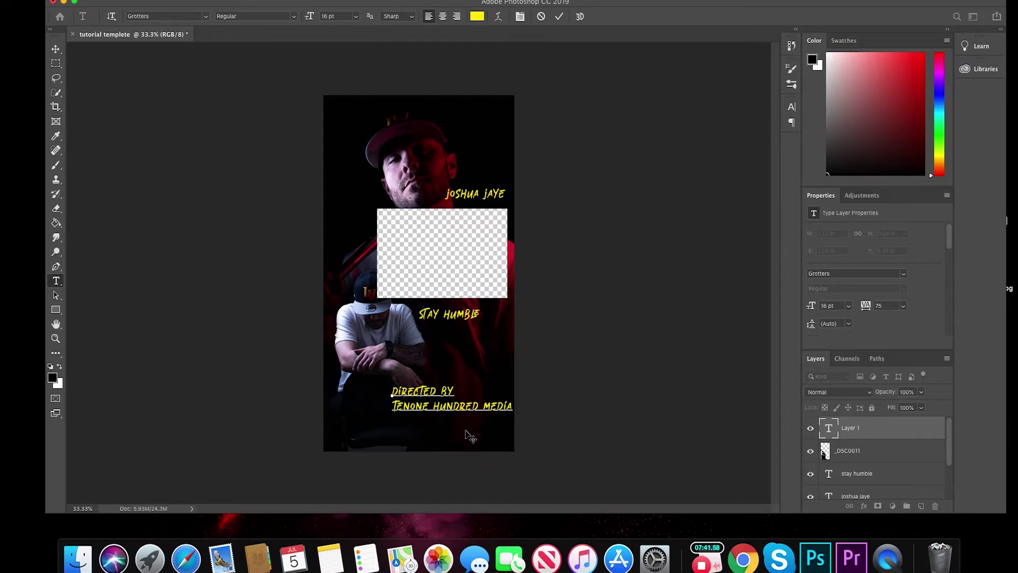
Move the credit text lower left, add the space after TEN, and delete the DIRECTED BY line
{"action": "left_click_drag", "start_coordinate": [467, 436], "coordinate": [438, 445]}
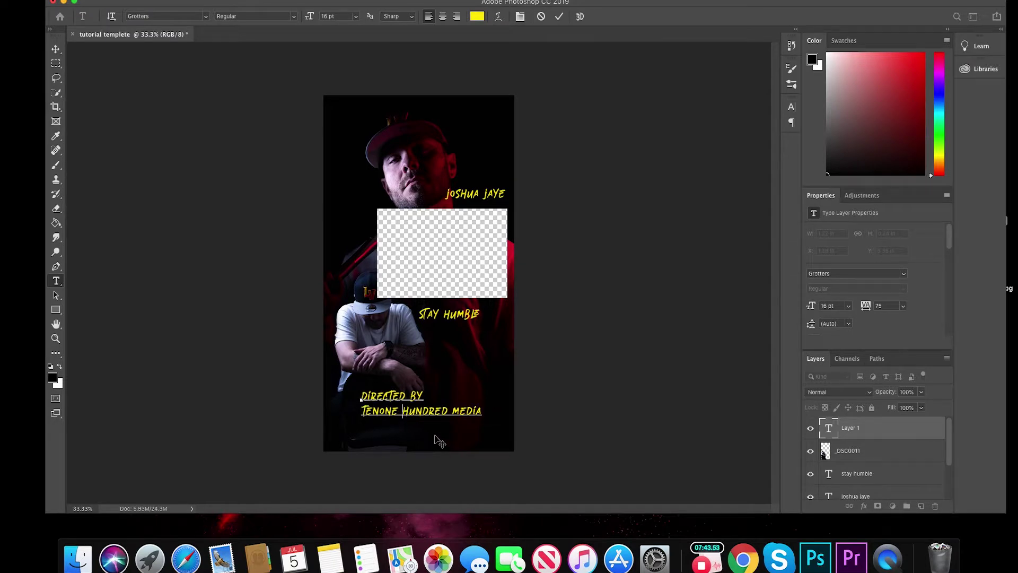
{"action": "left_click_drag", "start_coordinate": [483, 413], "coordinate": [364, 412]}
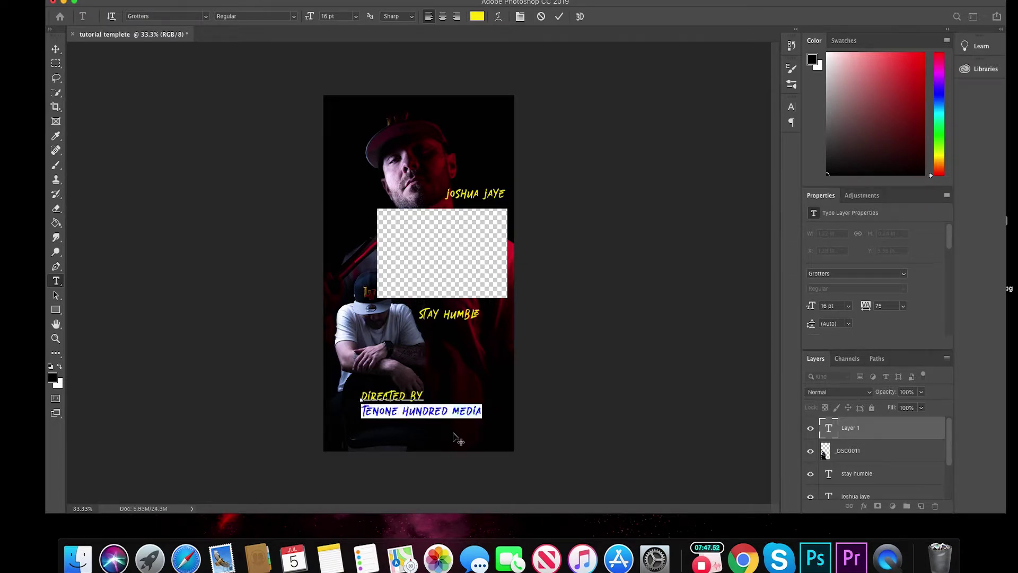
{"action": "left_click", "coordinate": [379, 411]}
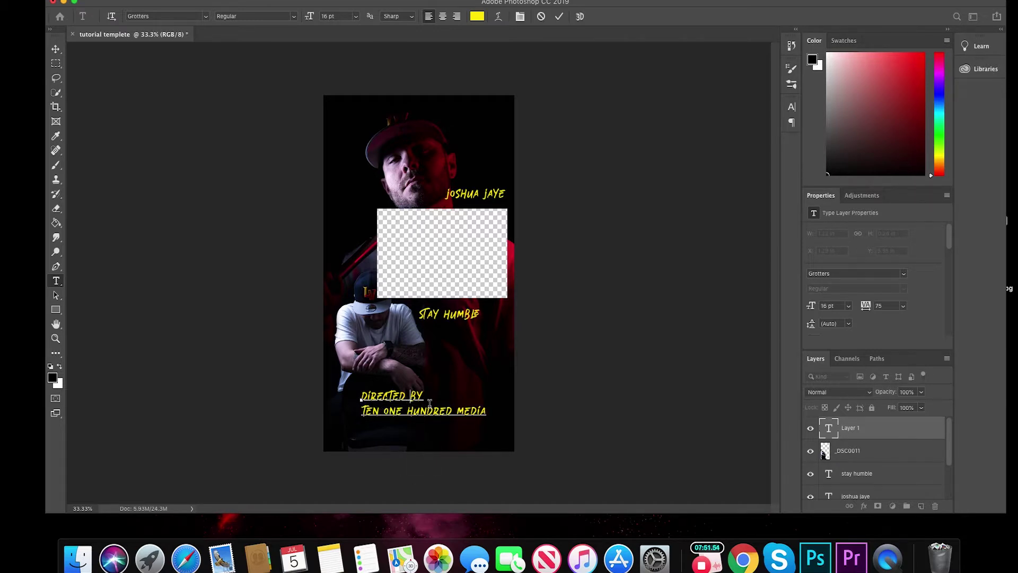
{"action": "left_click_drag", "start_coordinate": [421, 395], "coordinate": [342, 392]}
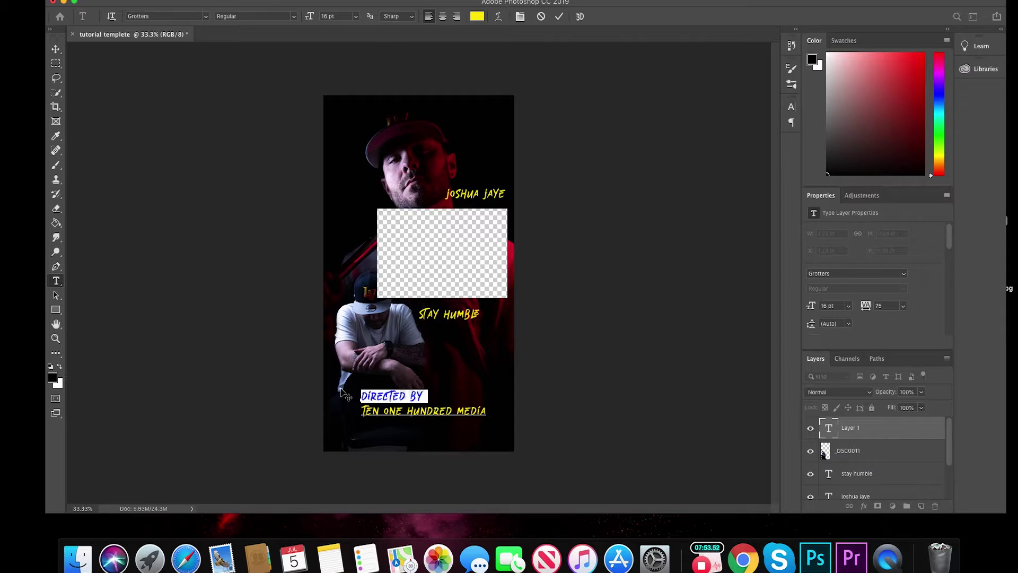
{"action": "key", "text": "BackSpace"}
Commit the credit and add a new 'ten one hundred media' text line above it
{"action": "left_click", "coordinate": [571, 501]}
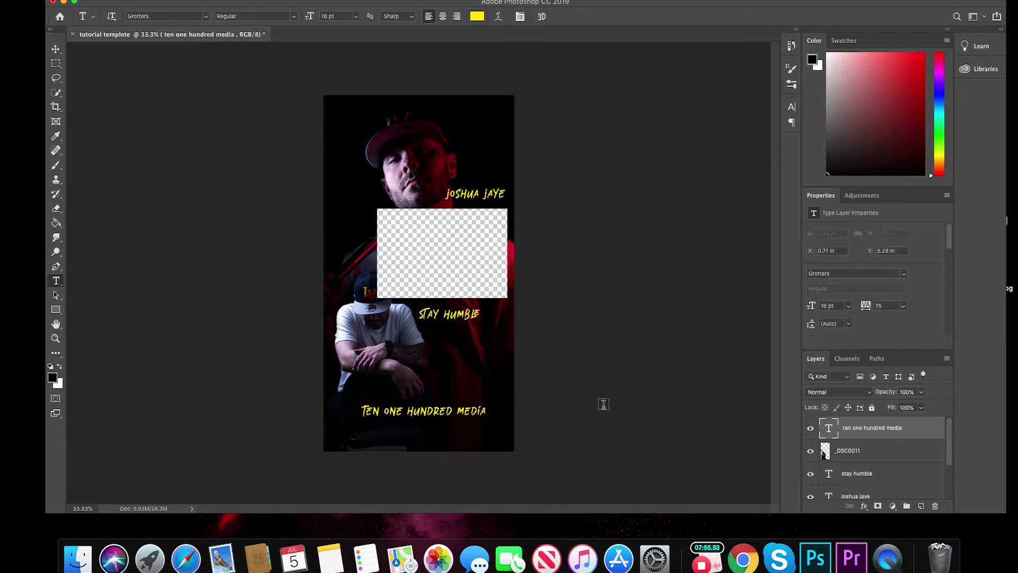
{"action": "left_click", "coordinate": [409, 379]}
{"action": "type", "text": "ten"}
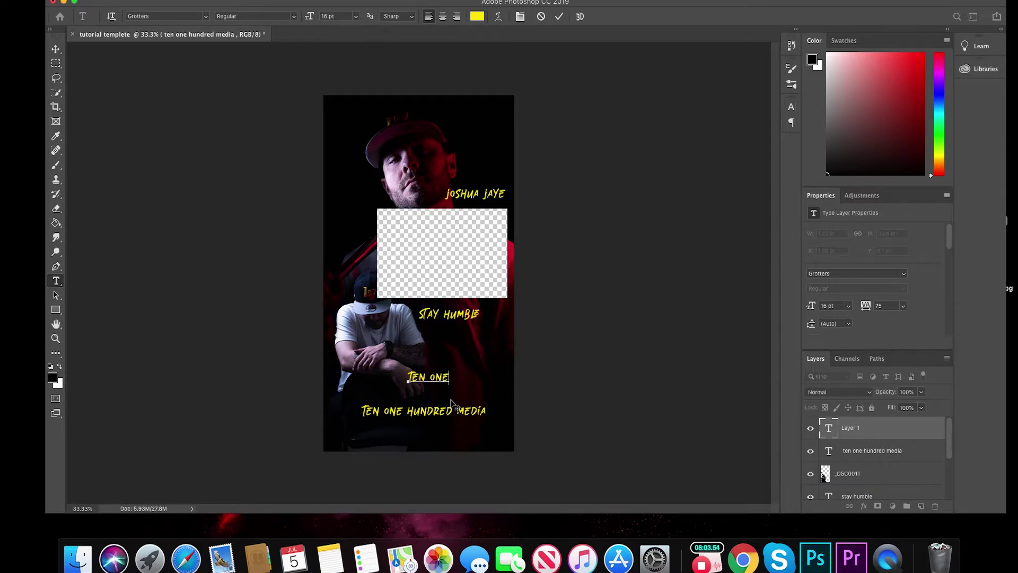
{"action": "type", "text": "one hundred media"}
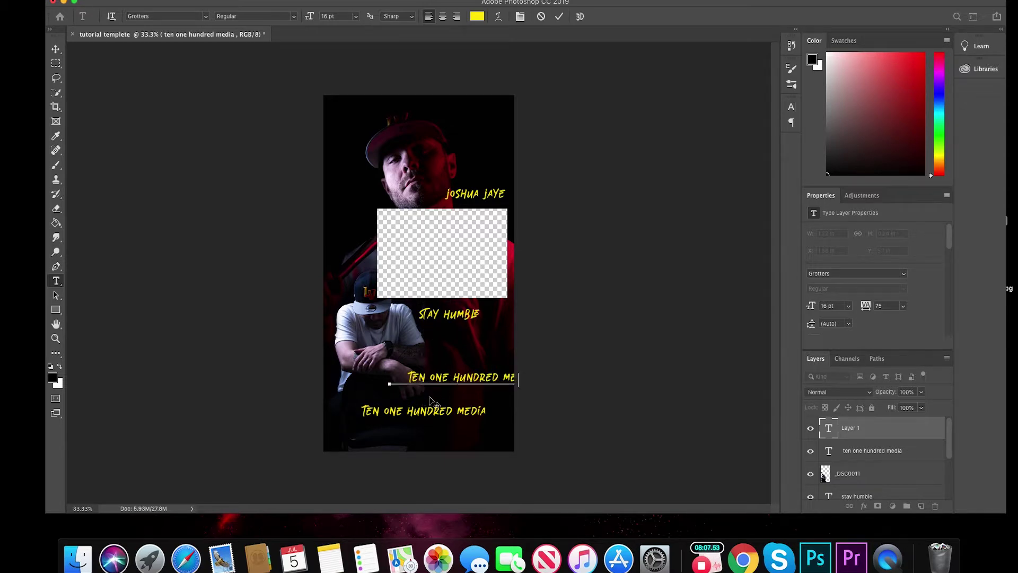
{"action": "left_click_drag", "start_coordinate": [463, 399], "coordinate": [434, 427]}
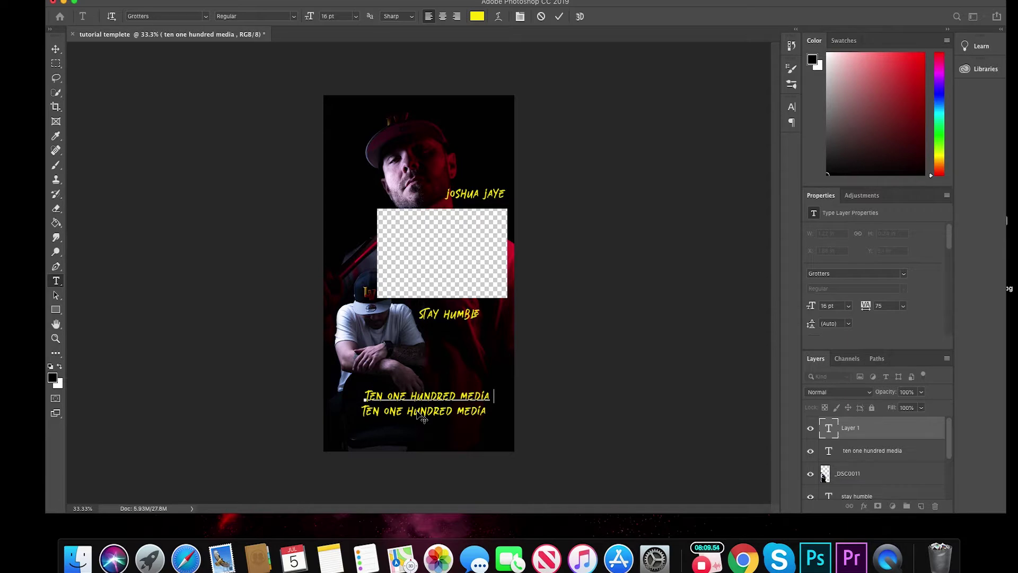
Retype the new line as DIRECTED BY, centre it above the credit, and commit it
{"action": "left_click_drag", "start_coordinate": [490, 397], "coordinate": [366, 383]}
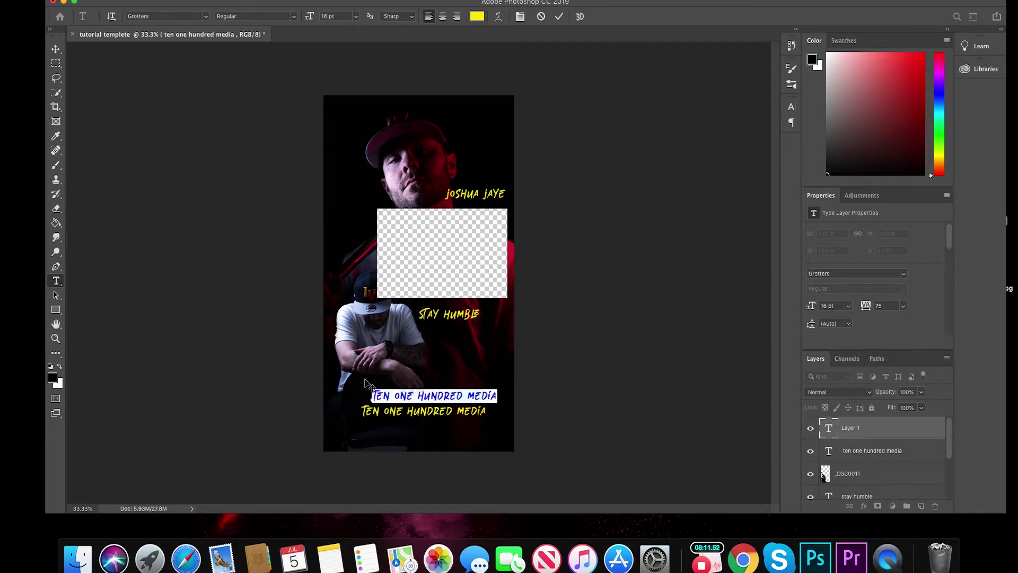
{"action": "type", "text": "direct"}
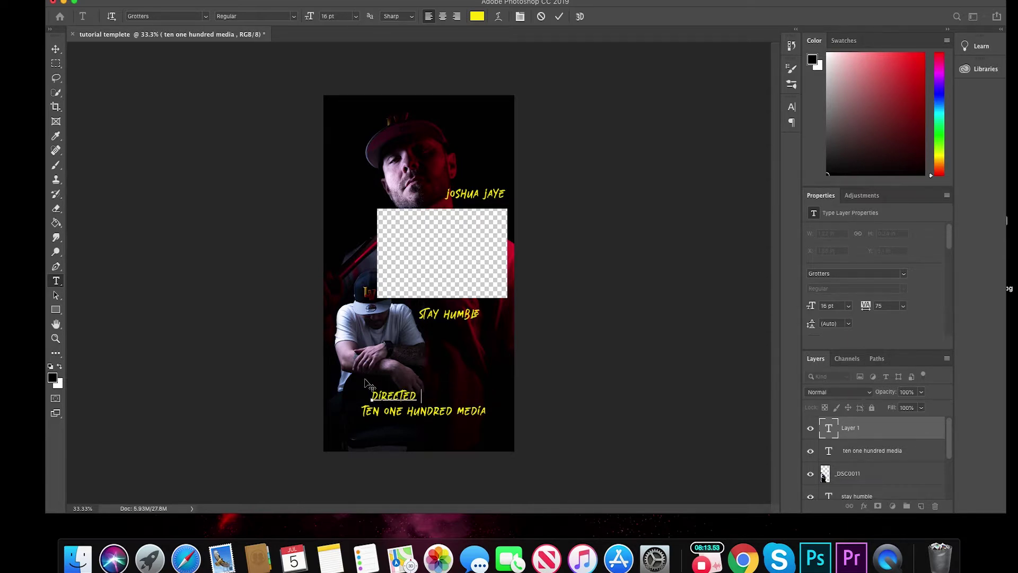
{"action": "left_click_drag", "start_coordinate": [406, 410], "coordinate": [424, 415]}
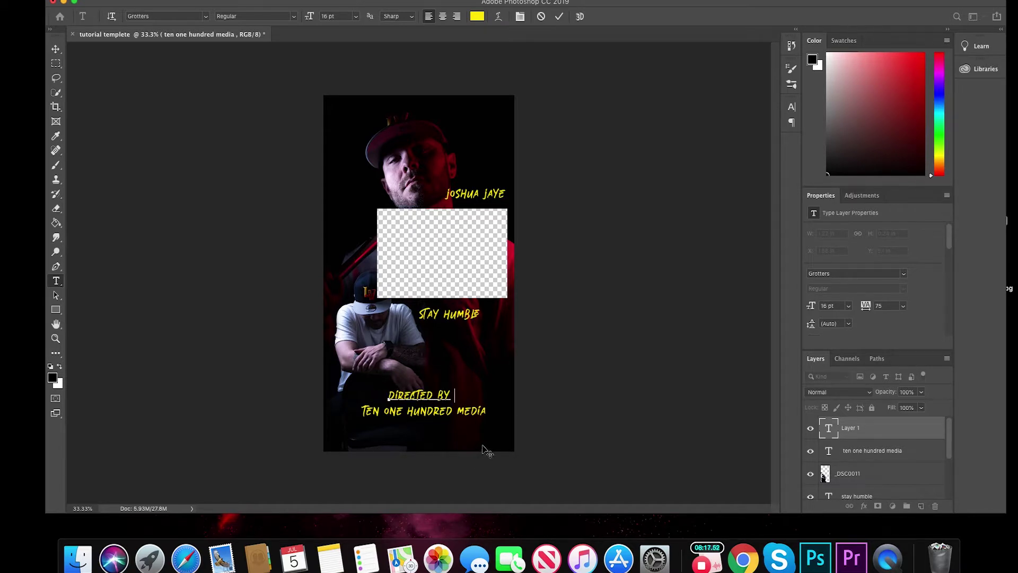
{"action": "left_click", "coordinate": [549, 288]}
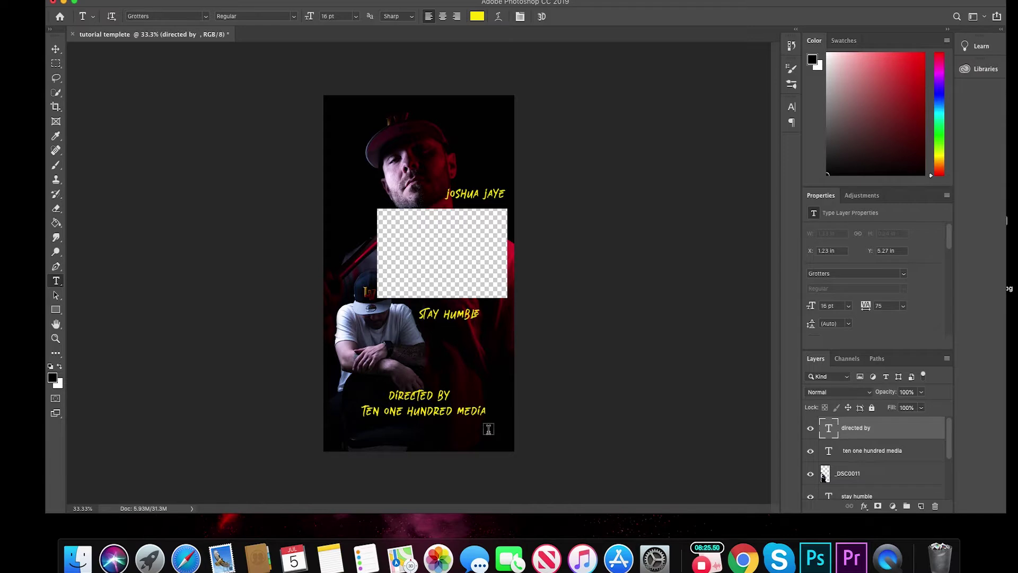
Shrink the Photoshop window and open the random folder on the desktop
{"action": "left_click_drag", "start_coordinate": [773, 6], "coordinate": [575, 21]}
{"action": "double_click", "coordinate": [575, 21]}
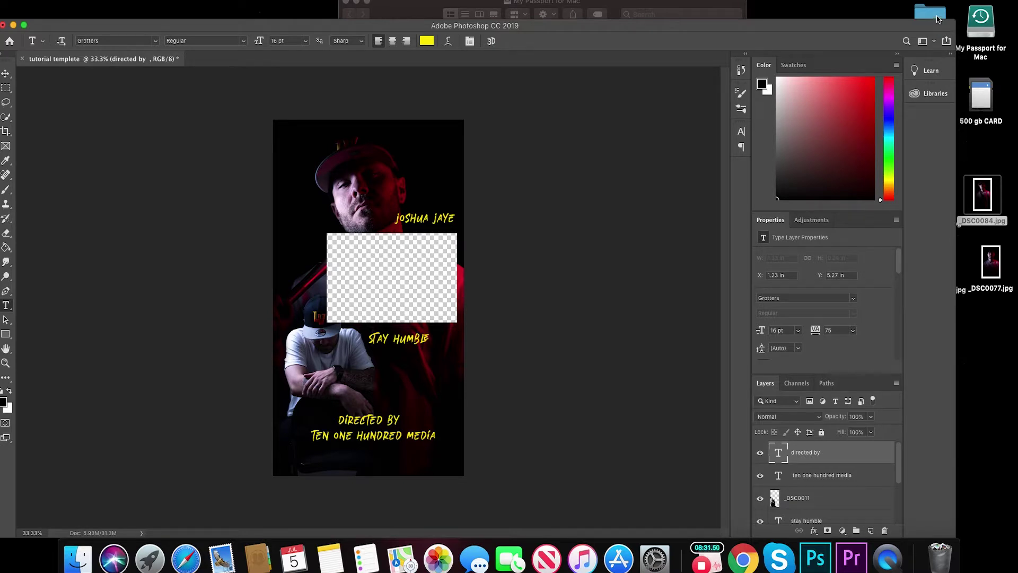
{"action": "double_click", "coordinate": [937, 19]}
{"action": "scroll", "coordinate": [852, 249], "scroll_direction": "up", "scroll_amount": 2}
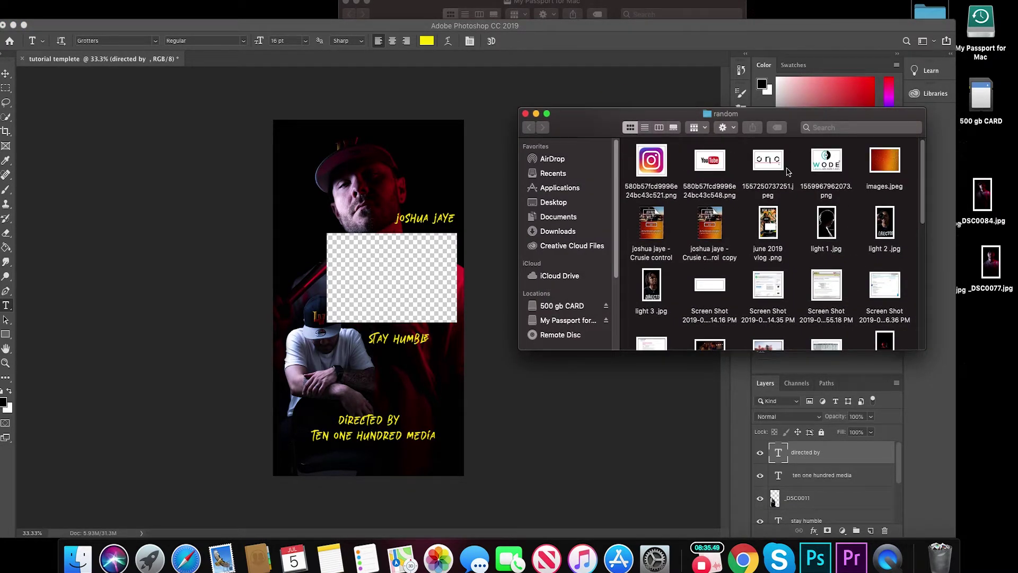
{"action": "scroll", "coordinate": [788, 171], "scroll_direction": "down", "scroll_amount": 10}
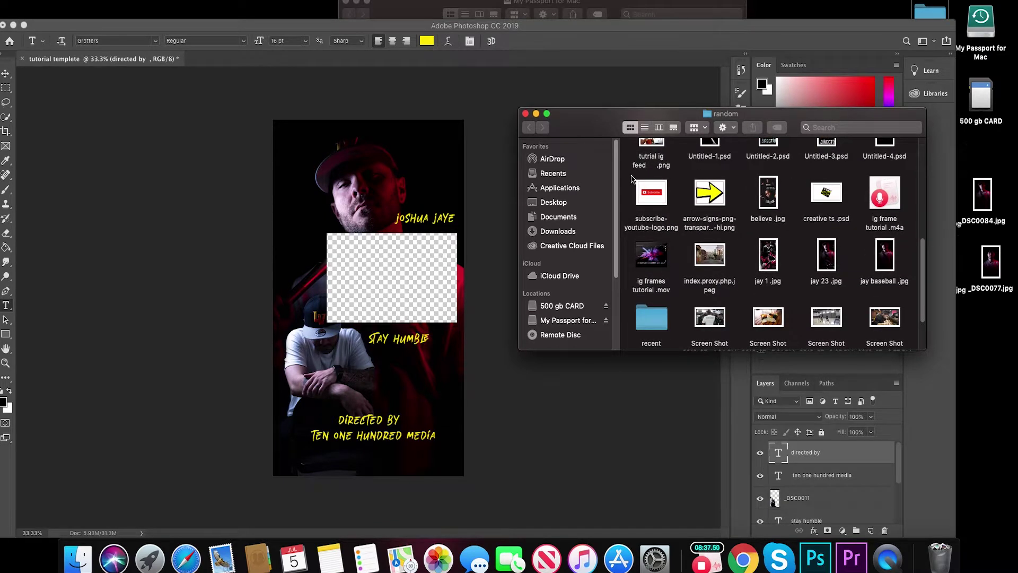
Place subscribe-youtube-logo.png on the canvas, scaled down below STAY HUMBLE, and begin a top-left text layer
{"action": "left_click_drag", "start_coordinate": [651, 192], "coordinate": [422, 195]}
{"action": "left_click_drag", "start_coordinate": [463, 225], "coordinate": [439, 351]}
{"action": "key", "text": "Return"}
{"action": "key", "text": "t"}
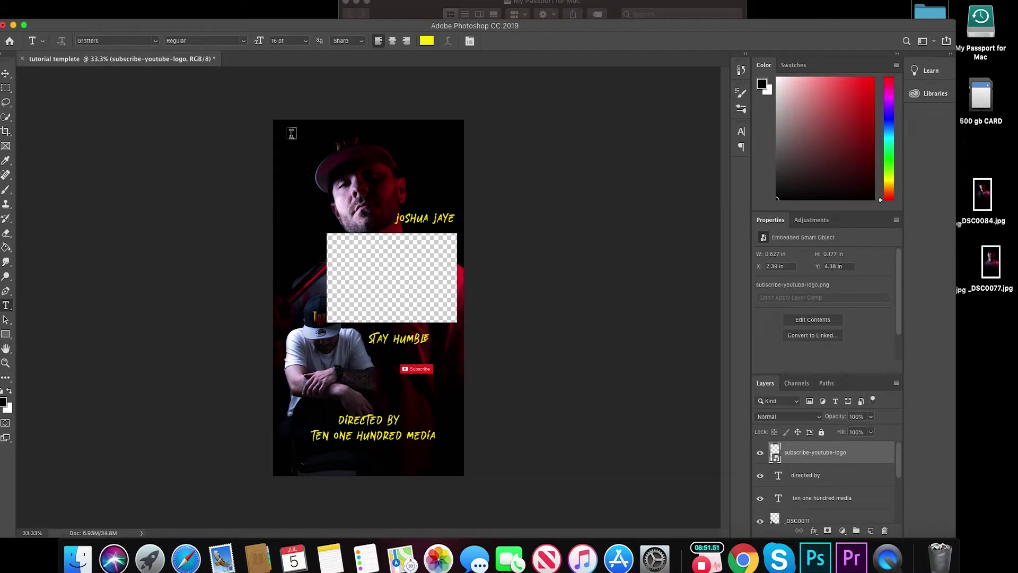
{"action": "left_click", "coordinate": [287, 140]}
Add WATCH NOW in the BigNoodleTitling font and position it below the Subscribe button
{"action": "type", "text": "W"}
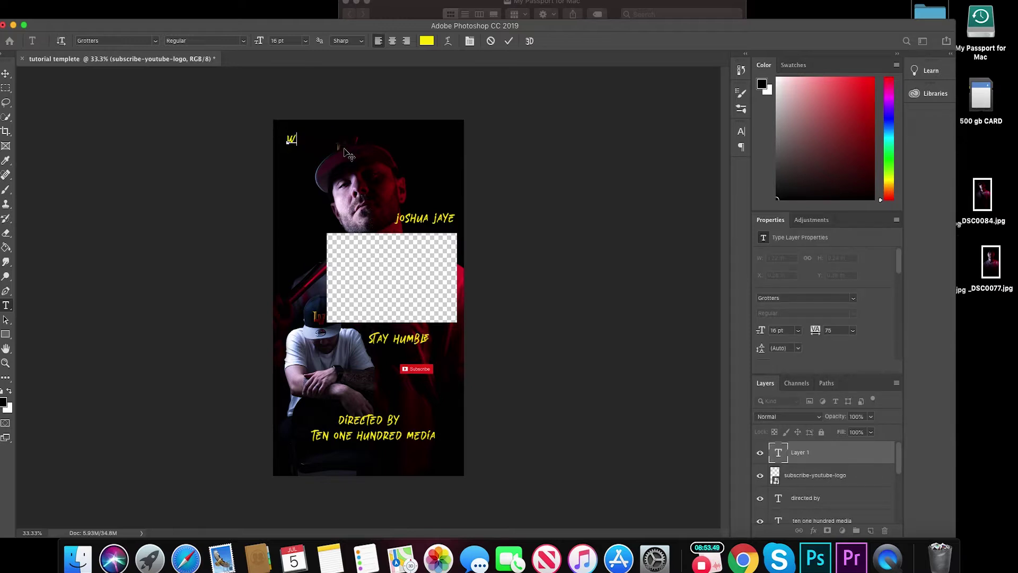
{"action": "type", "text": "ATCH NOW"}
{"action": "left_click_drag", "start_coordinate": [345, 138], "coordinate": [277, 141]}
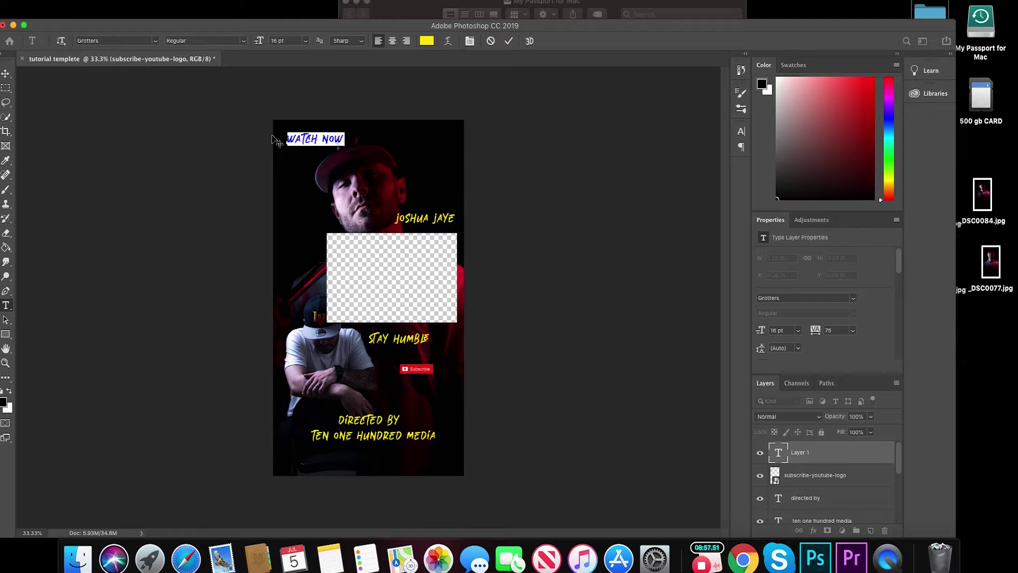
{"action": "left_click", "coordinate": [851, 300]}
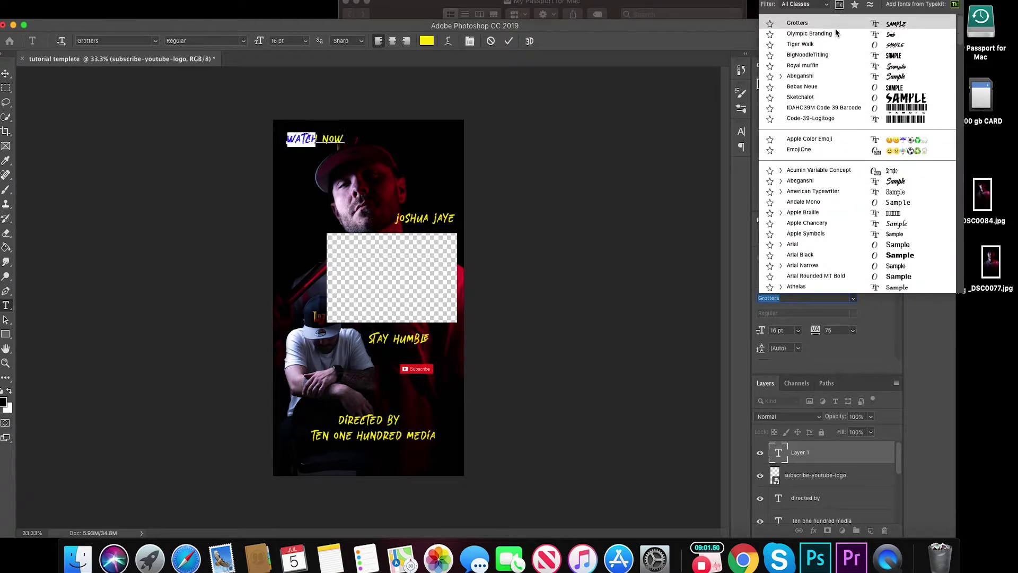
{"action": "left_click", "coordinate": [834, 55]}
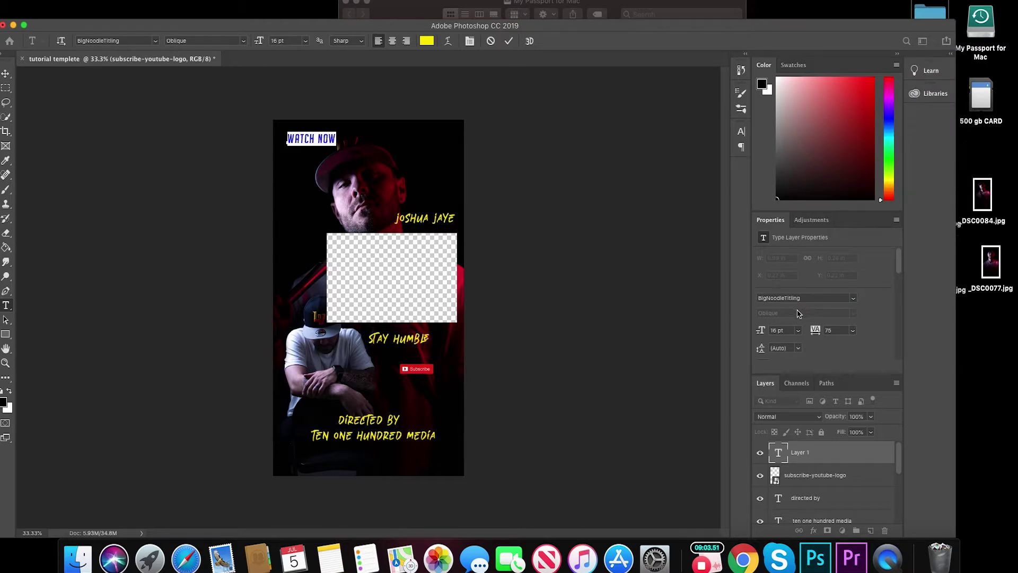
{"action": "left_click", "coordinate": [324, 165]}
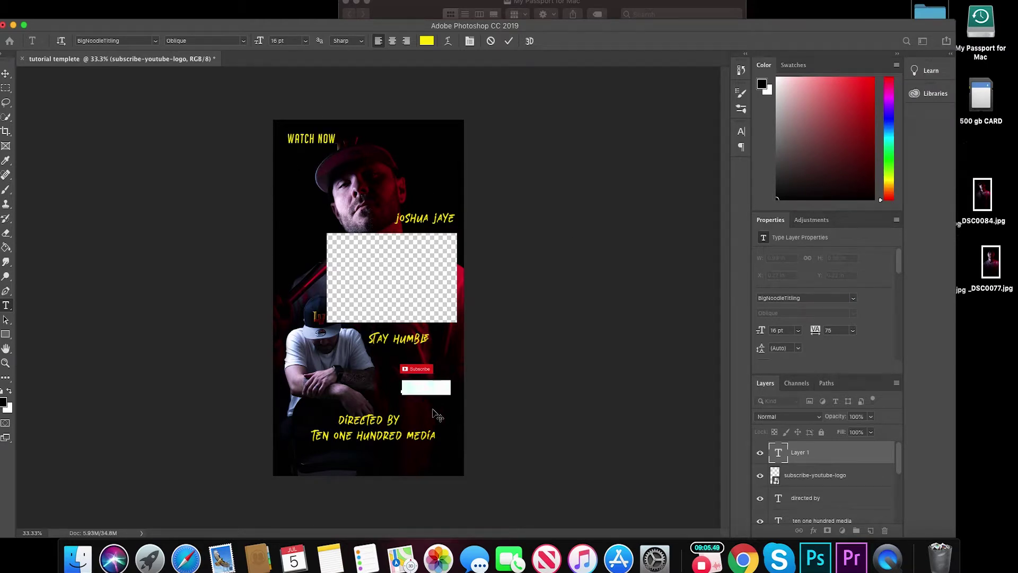
{"action": "left_click_drag", "start_coordinate": [433, 409], "coordinate": [421, 406]}
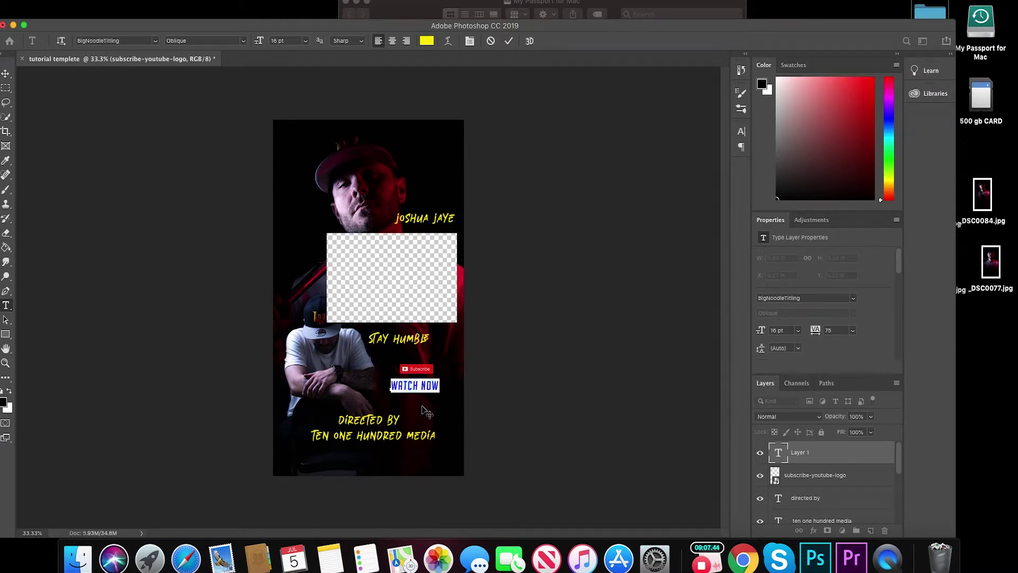
{"action": "left_click", "coordinate": [425, 412]}
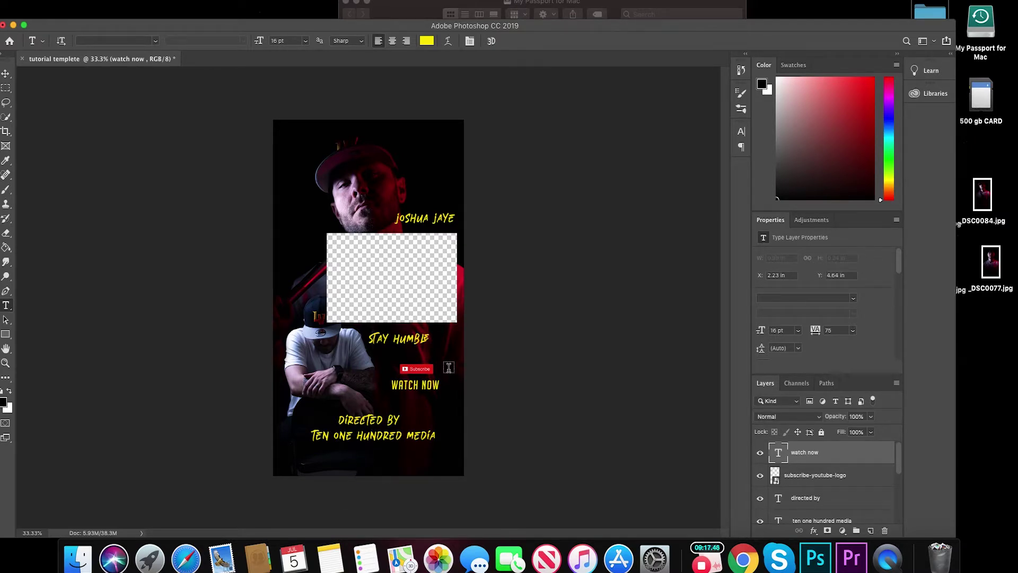
{"action": "left_click", "coordinate": [386, 340]}
Nudge STAY HUMBLE and JOSHUA JAYE into their final positions, then open the File menu
{"action": "left_click_drag", "start_coordinate": [390, 353], "coordinate": [404, 354]}
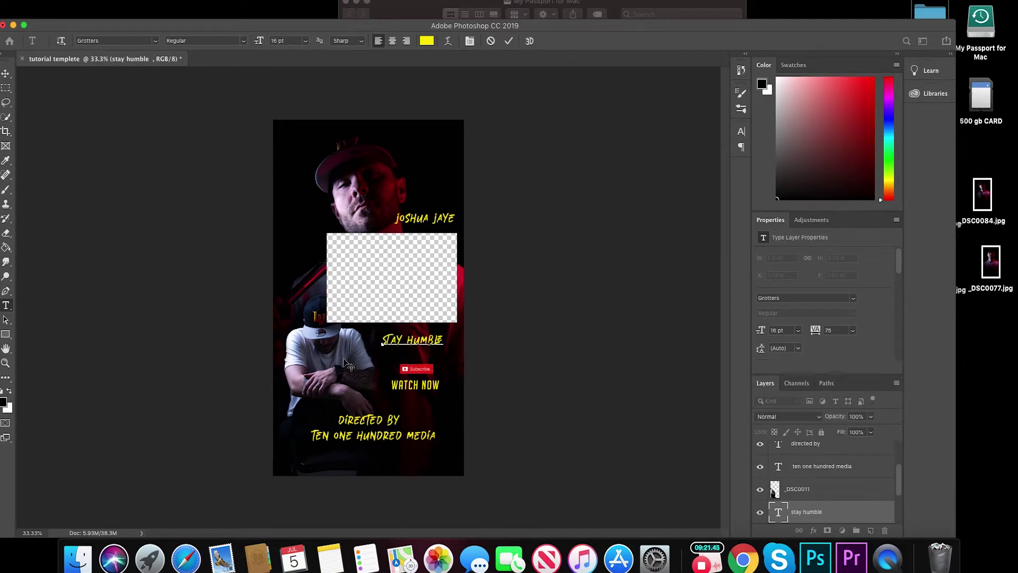
{"action": "left_click", "coordinate": [547, 408]}
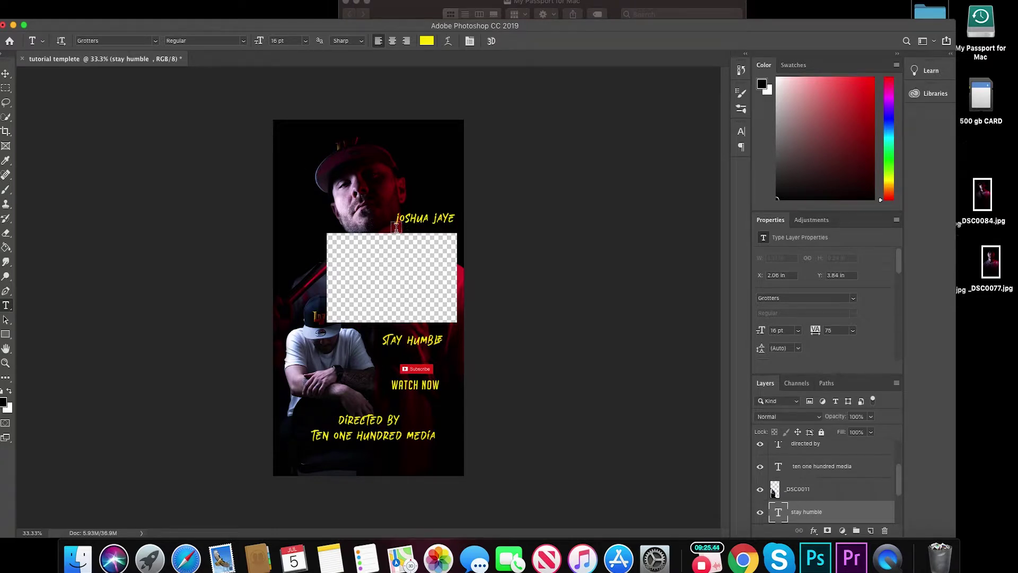
{"action": "left_click", "coordinate": [9, 74]}
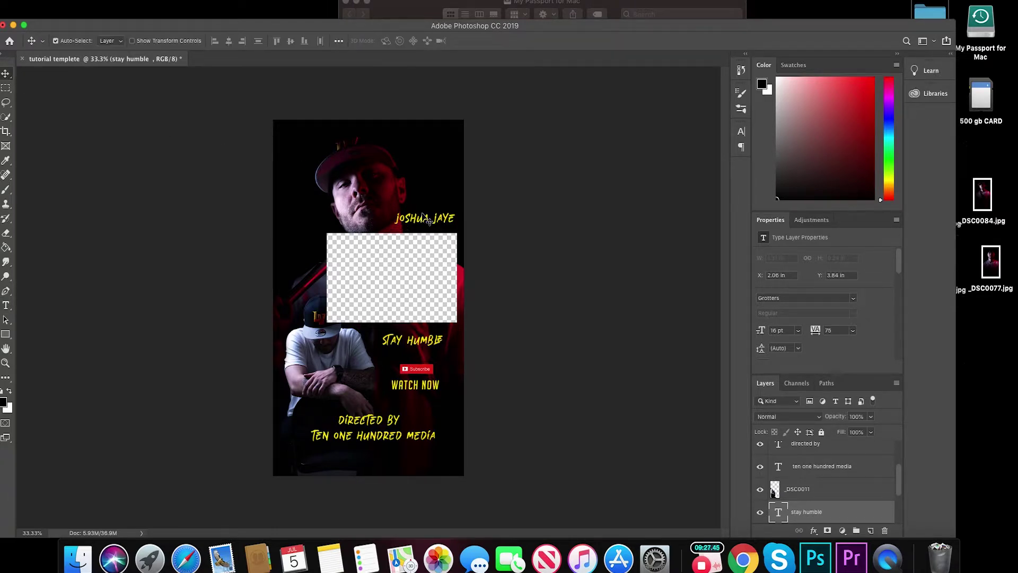
{"action": "mouse_move", "coordinate": [426, 220]}
{"action": "left_mouse_down"}
{"action": "mouse_move", "coordinate": [344, 225]}
{"action": "mouse_move", "coordinate": [427, 219]}
{"action": "left_mouse_up"}
{"action": "left_click_drag", "start_coordinate": [432, 353], "coordinate": [438, 348]}
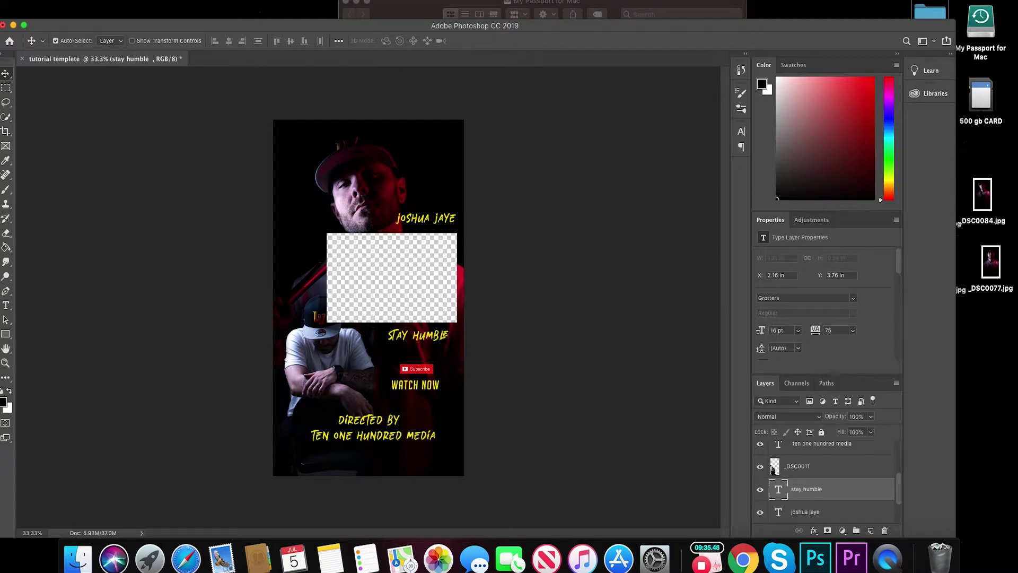
{"action": "left_click_drag", "start_coordinate": [183, 26], "coordinate": [194, 18]}
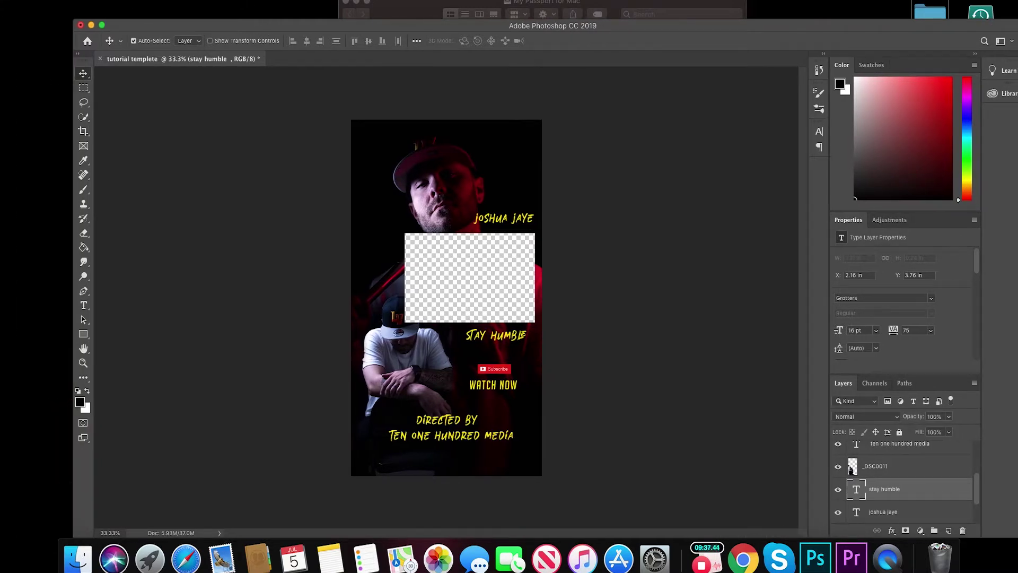
{"action": "left_click", "coordinate": [101, 0]}
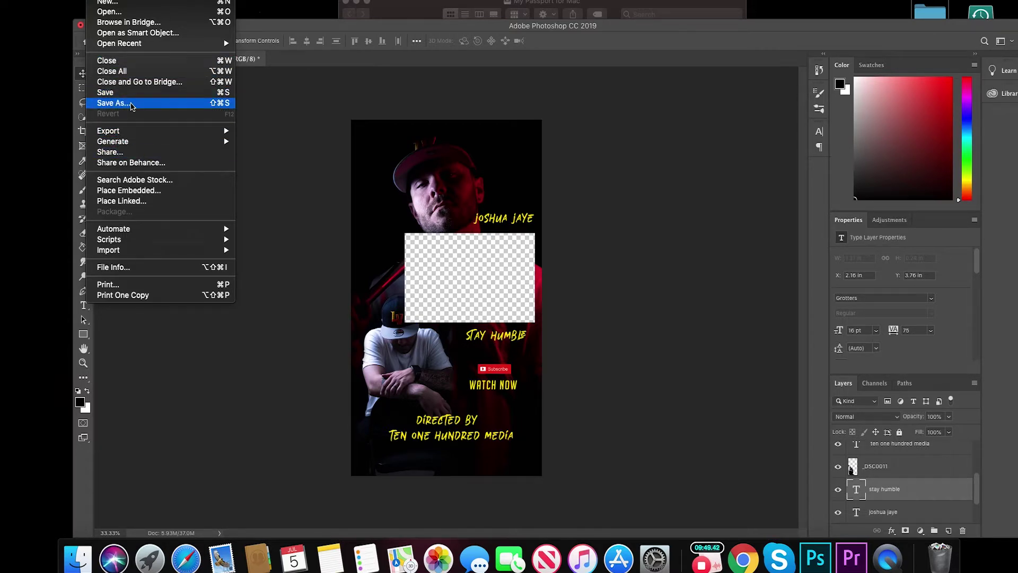
Save As 'tutorial templete' in PNG format on the Desktop, accepting the default PNG options
{"action": "left_click", "coordinate": [132, 104]}
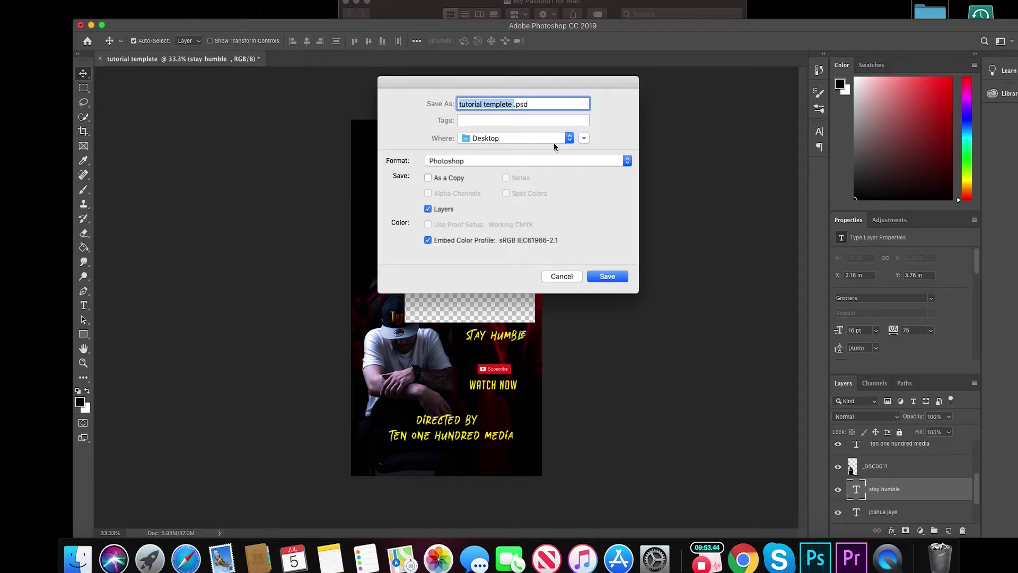
{"action": "left_click", "coordinate": [568, 138]}
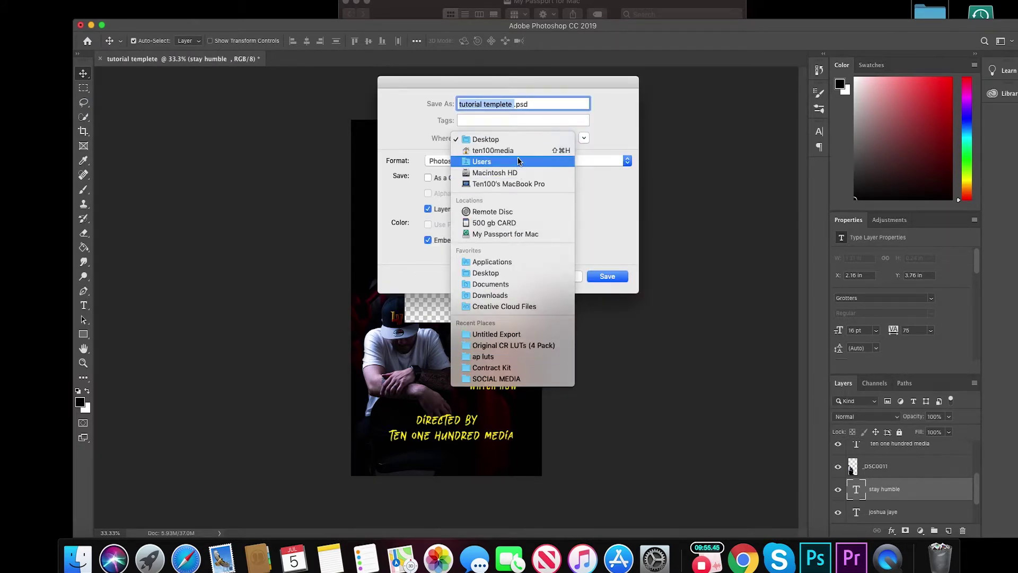
{"action": "left_click", "coordinate": [521, 139]}
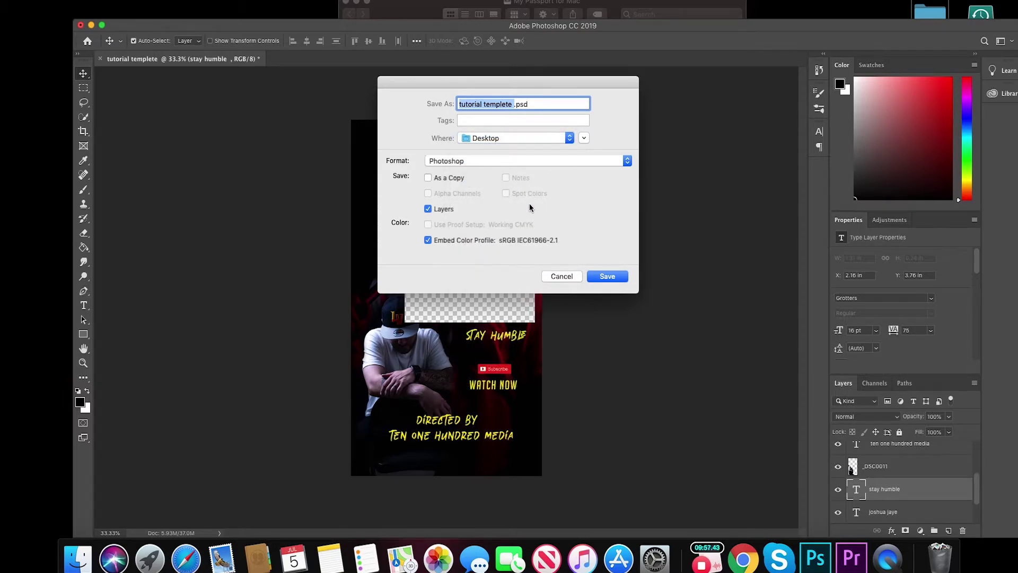
{"action": "left_click", "coordinate": [570, 139]}
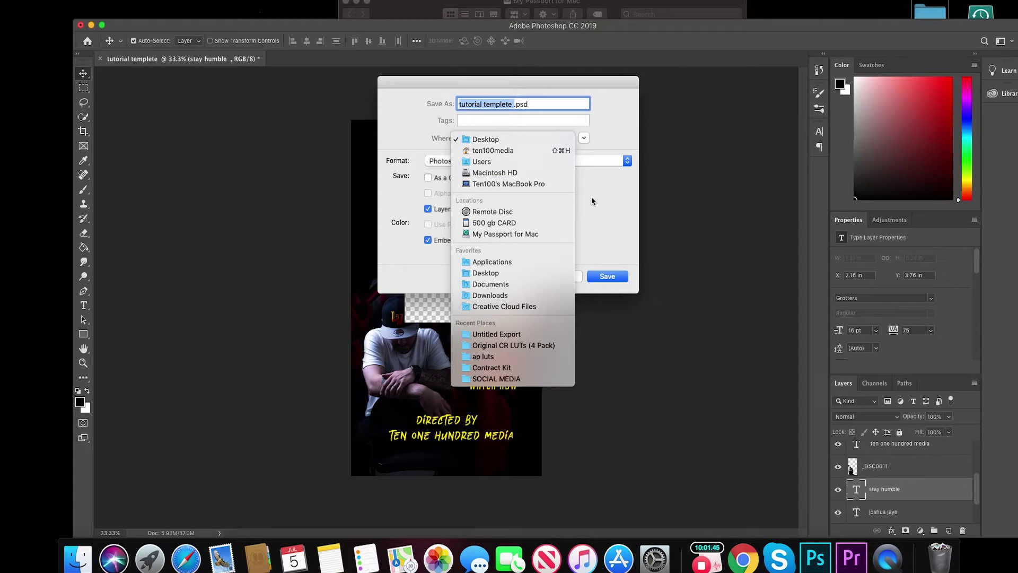
{"action": "left_click", "coordinate": [619, 128]}
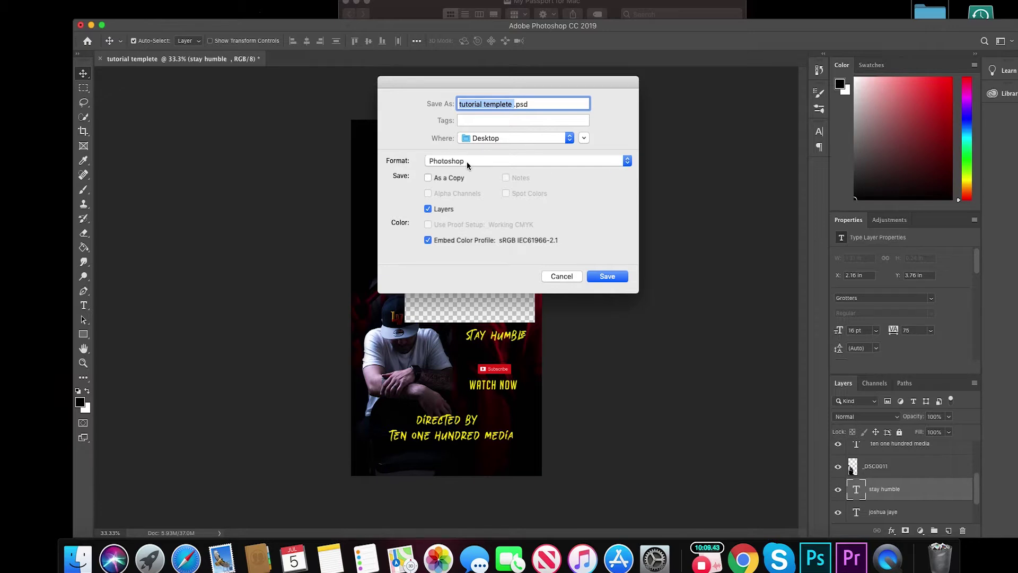
{"action": "left_click", "coordinate": [626, 160]}
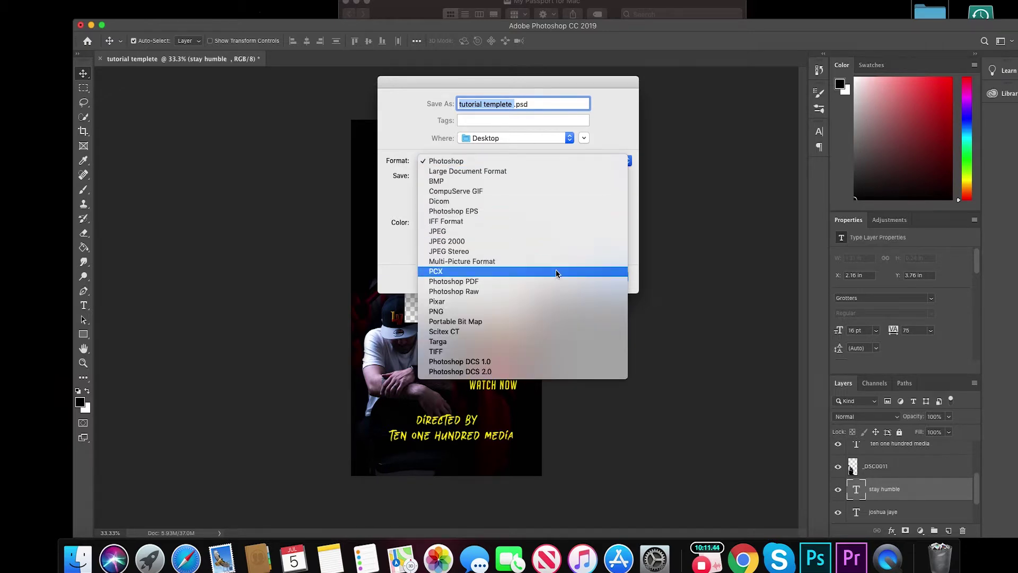
{"action": "left_click", "coordinate": [532, 313]}
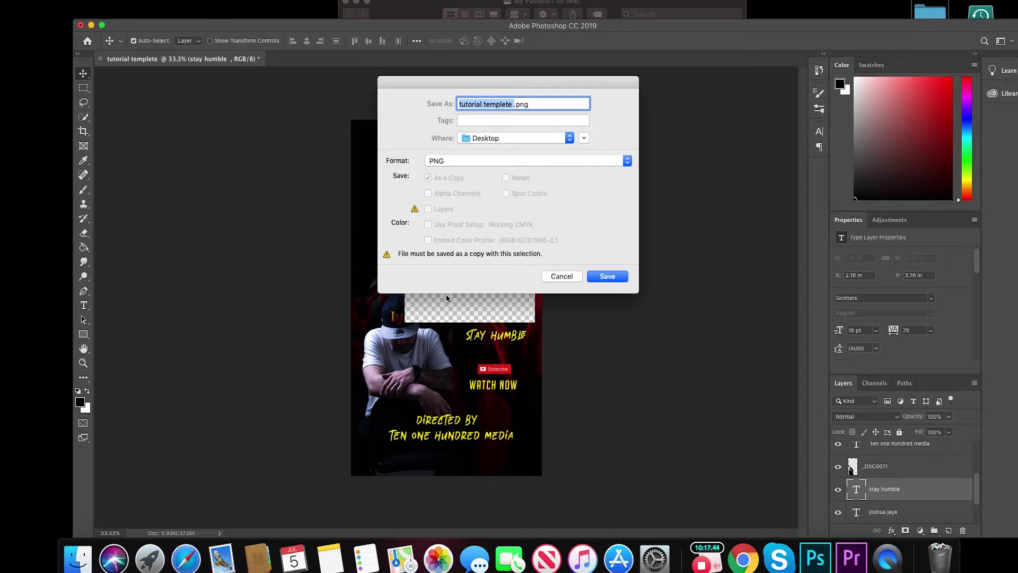
{"action": "left_click", "coordinate": [608, 276]}
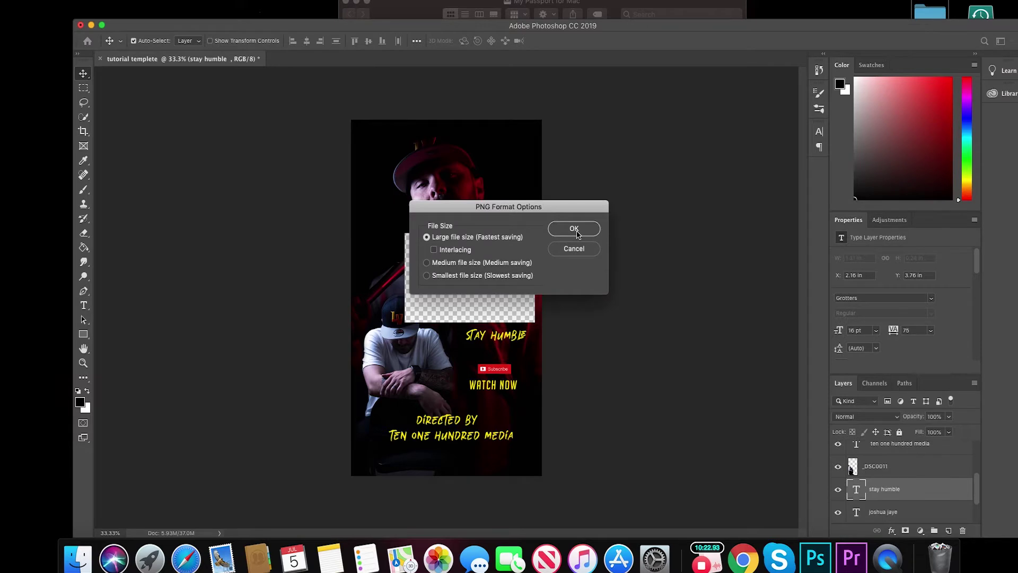
{"action": "left_click", "coordinate": [576, 232]}
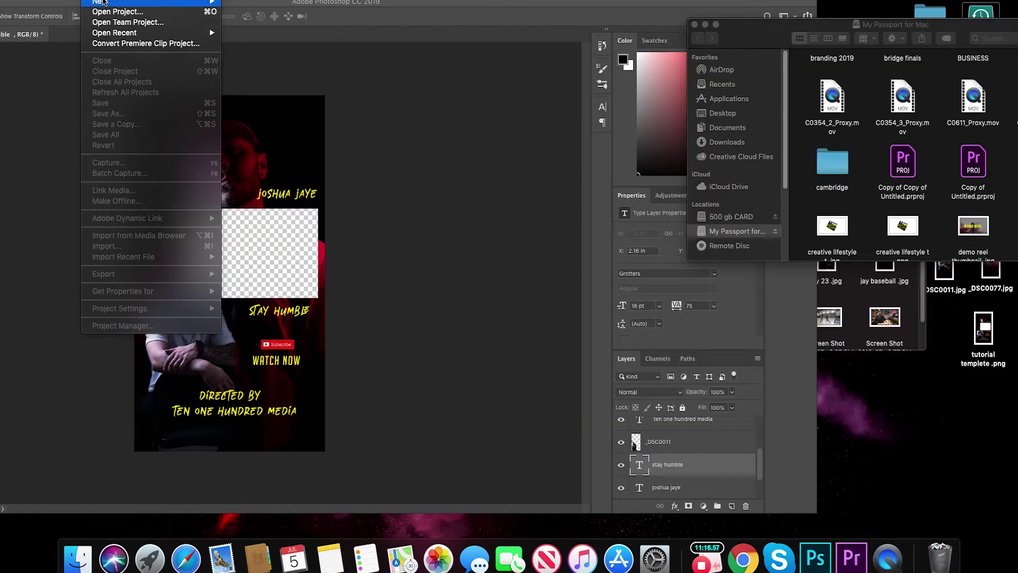
Create a new Premiere project named 'tutorial ig story templete' in the vlog sushi folder
{"action": "mouse_move", "coordinate": [191, 2]}
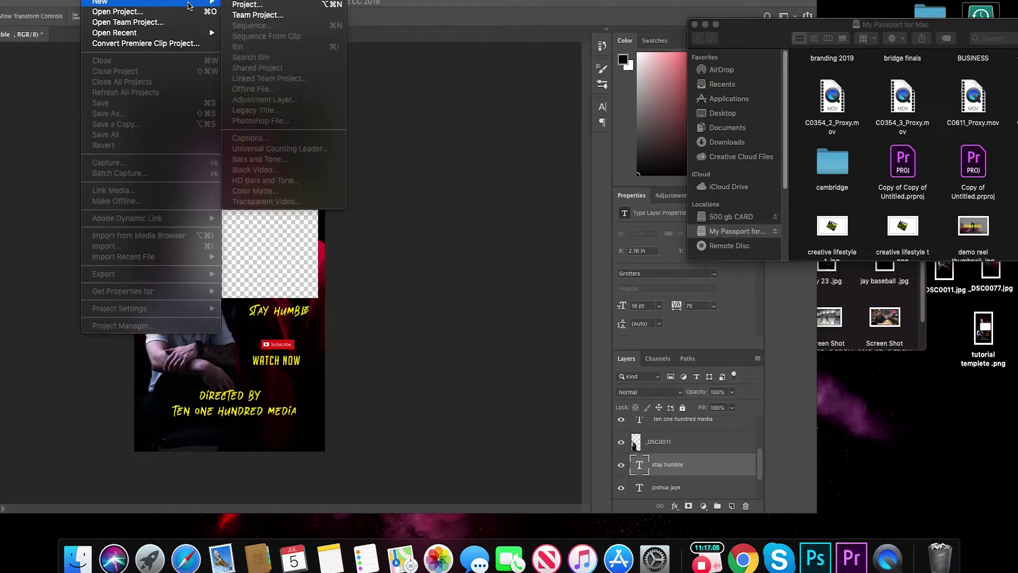
{"action": "left_click", "coordinate": [238, 5]}
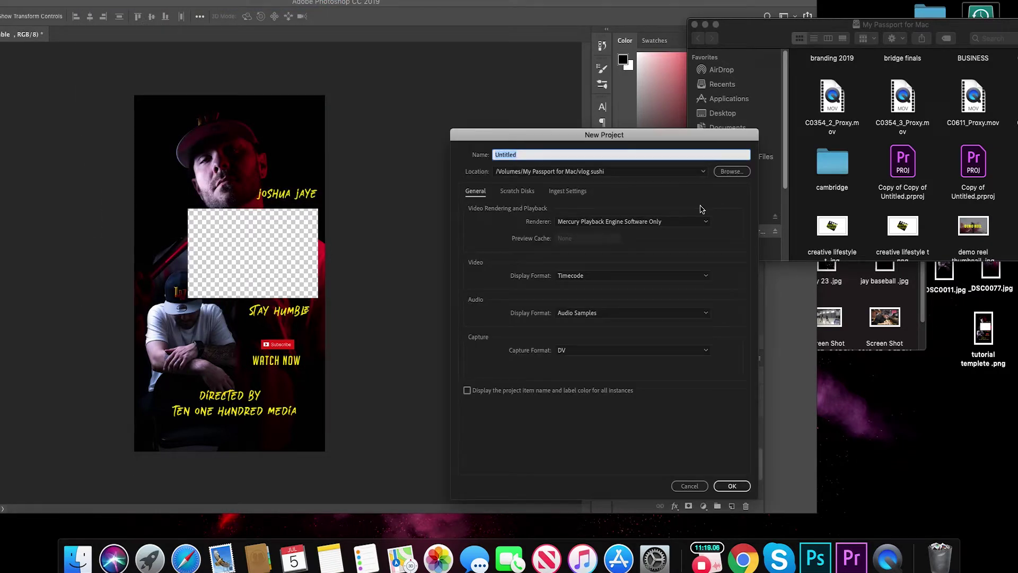
{"action": "key", "text": "BackSpace"}
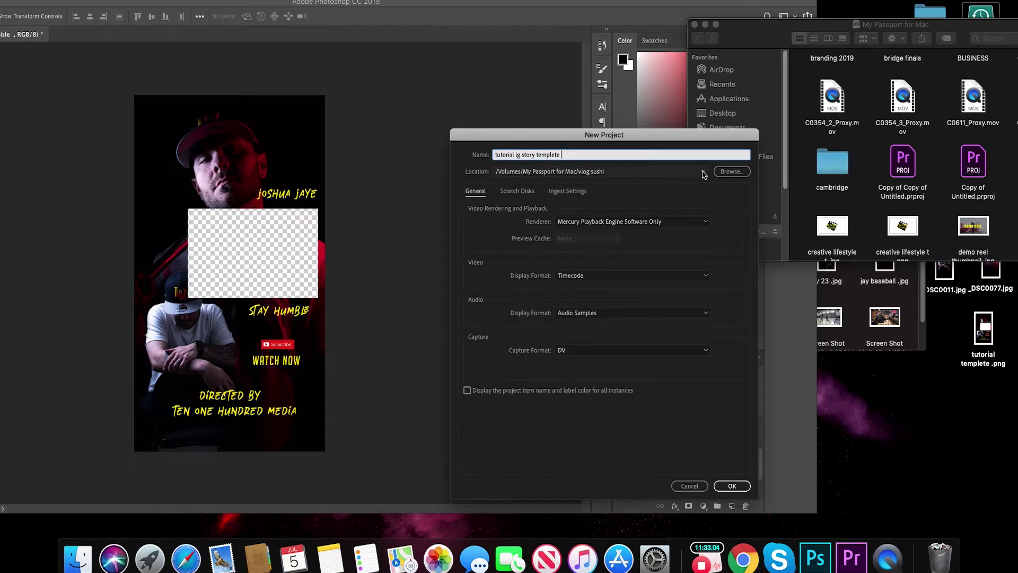
{"action": "left_click", "coordinate": [732, 486]}
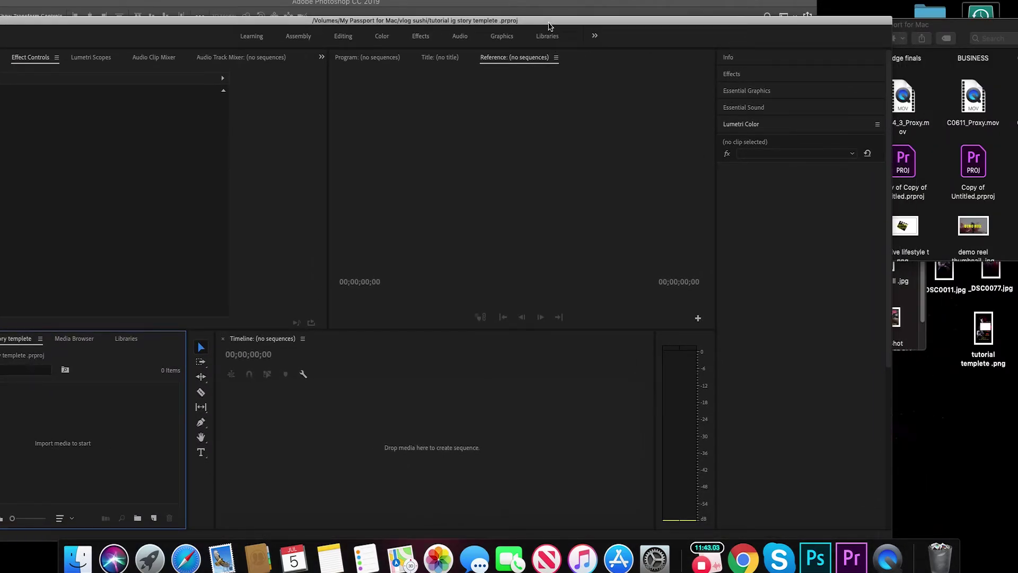
{"action": "left_click_drag", "start_coordinate": [549, 26], "coordinate": [568, 24]}
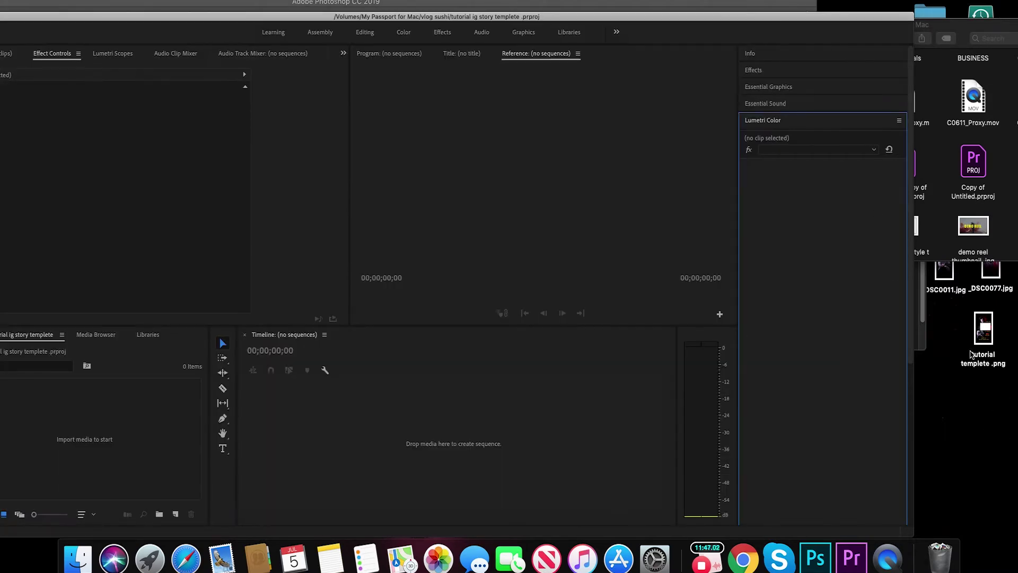
Import tutorial templete.png and the Foggy_Bay_PALA instrumental mp4 into the project bin
{"action": "mouse_move", "coordinate": [987, 330]}
{"action": "left_mouse_down"}
{"action": "mouse_move", "coordinate": [736, 307]}
{"action": "mouse_move", "coordinate": [739, 335]}
{"action": "mouse_move", "coordinate": [981, 331]}
{"action": "left_mouse_up"}
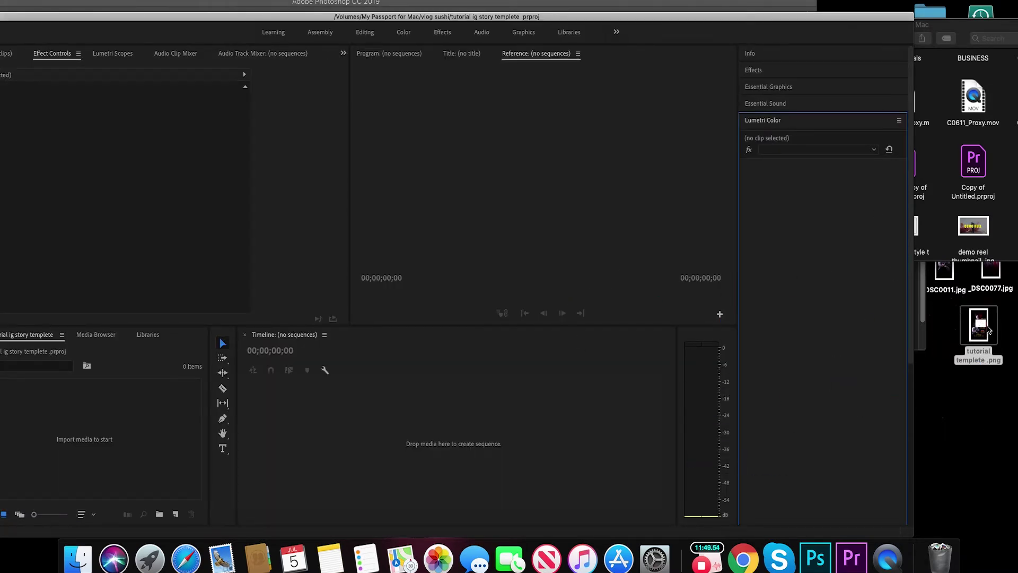
{"action": "left_click_drag", "start_coordinate": [988, 330], "coordinate": [123, 423]}
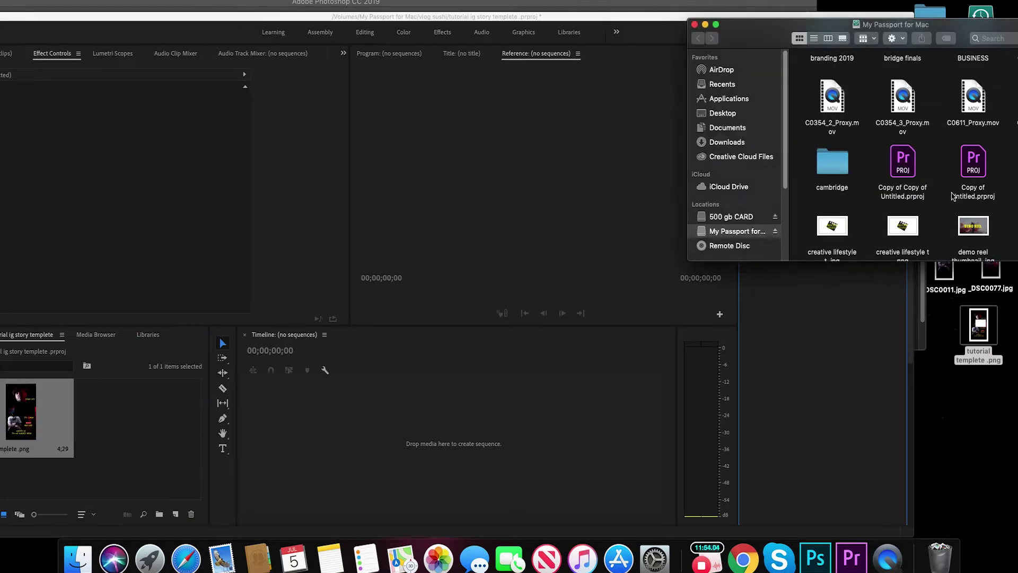
{"action": "scroll", "coordinate": [947, 197], "scroll_direction": "down", "scroll_amount": 3}
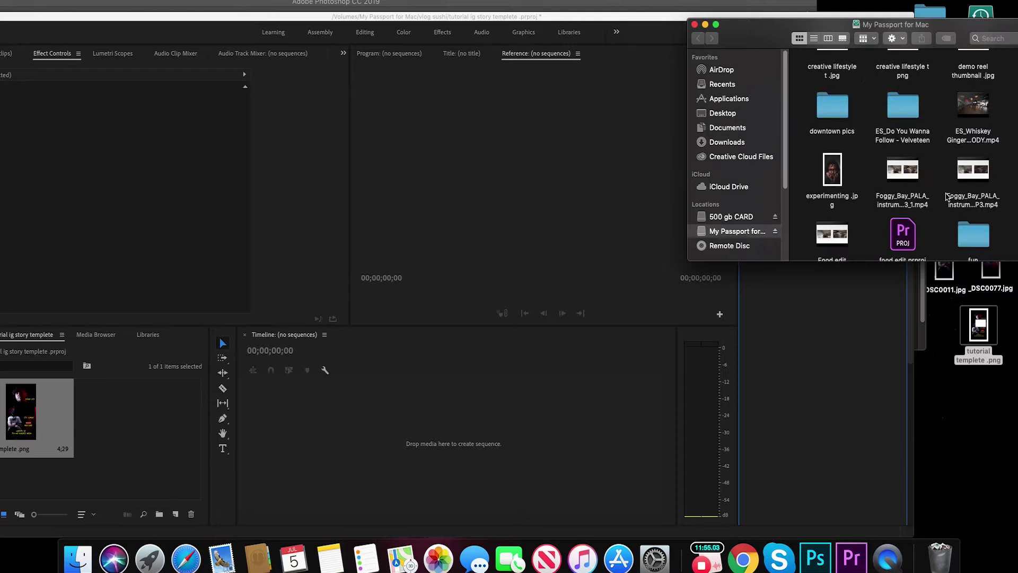
{"action": "mouse_move", "coordinate": [919, 182]}
{"action": "mouse_move", "coordinate": [985, 118]}
{"action": "scroll", "coordinate": [964, 177], "scroll_direction": "down", "scroll_amount": 3}
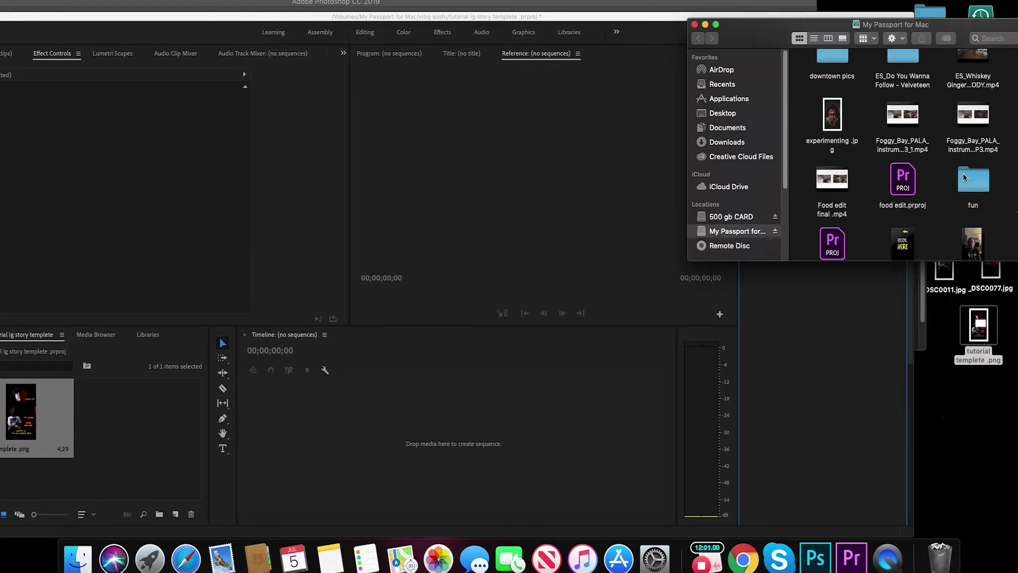
{"action": "scroll", "coordinate": [964, 177], "scroll_direction": "down", "scroll_amount": 1}
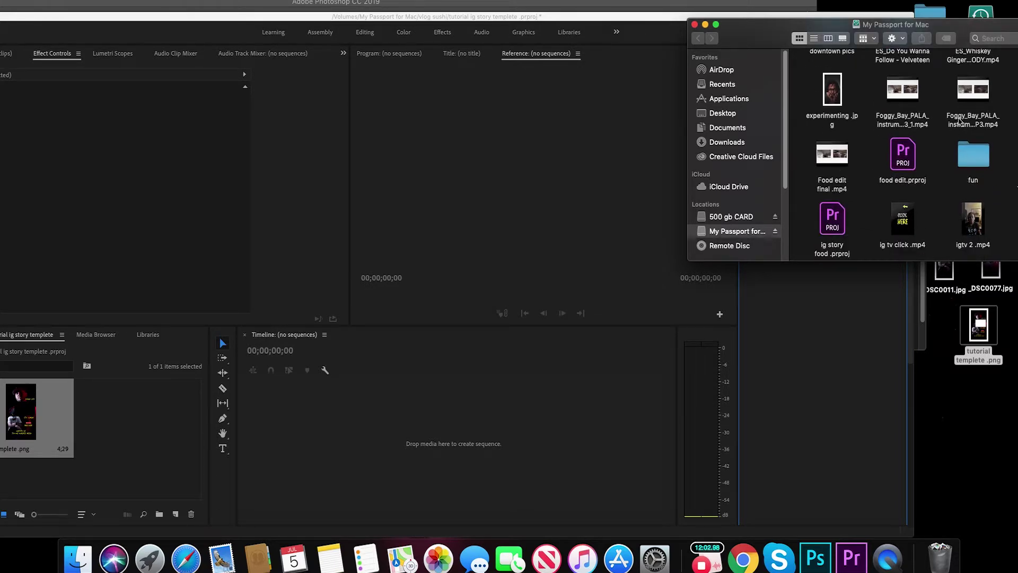
{"action": "scroll", "coordinate": [963, 127], "scroll_direction": "up", "scroll_amount": 2}
{"action": "mouse_move", "coordinate": [976, 159]}
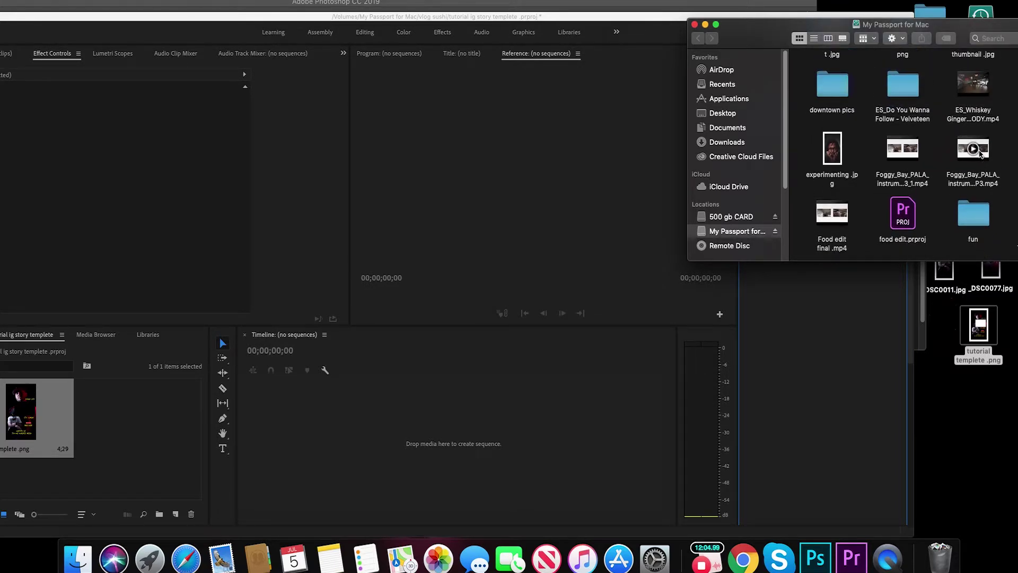
{"action": "left_click", "coordinate": [979, 154]}
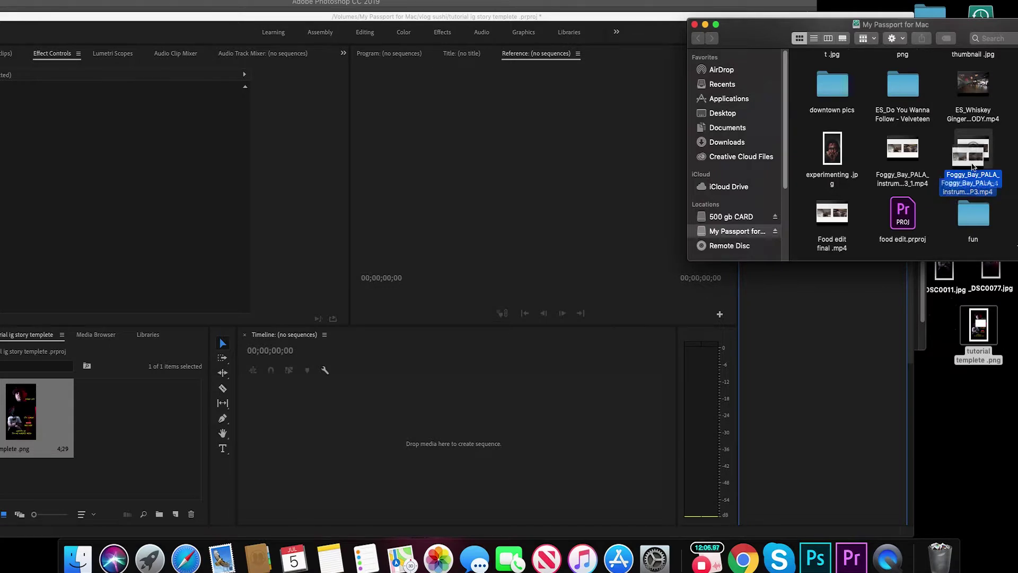
{"action": "left_click_drag", "start_coordinate": [980, 154], "coordinate": [153, 436]}
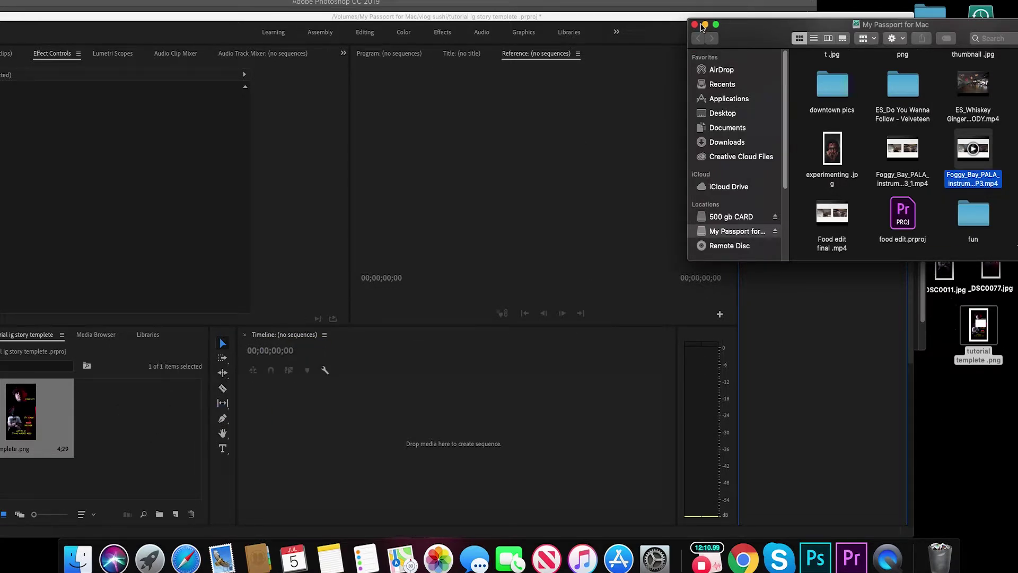
{"action": "left_click", "coordinate": [705, 24]}
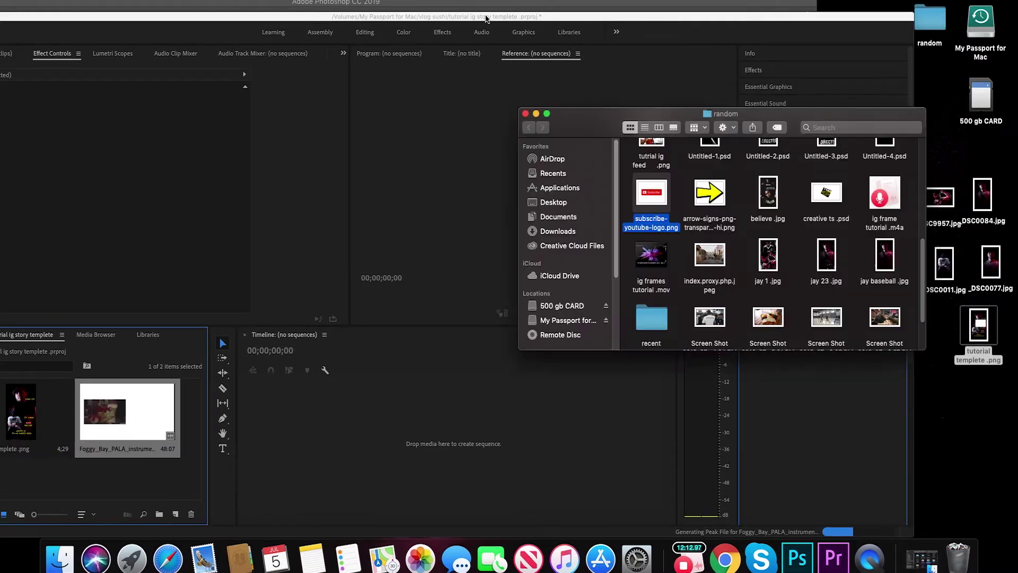
Maximize Premiere, build a sequence from the Foggy_Bay clip, and preview its first seconds
{"action": "left_click", "coordinate": [536, 114]}
{"action": "double_click", "coordinate": [584, 19]}
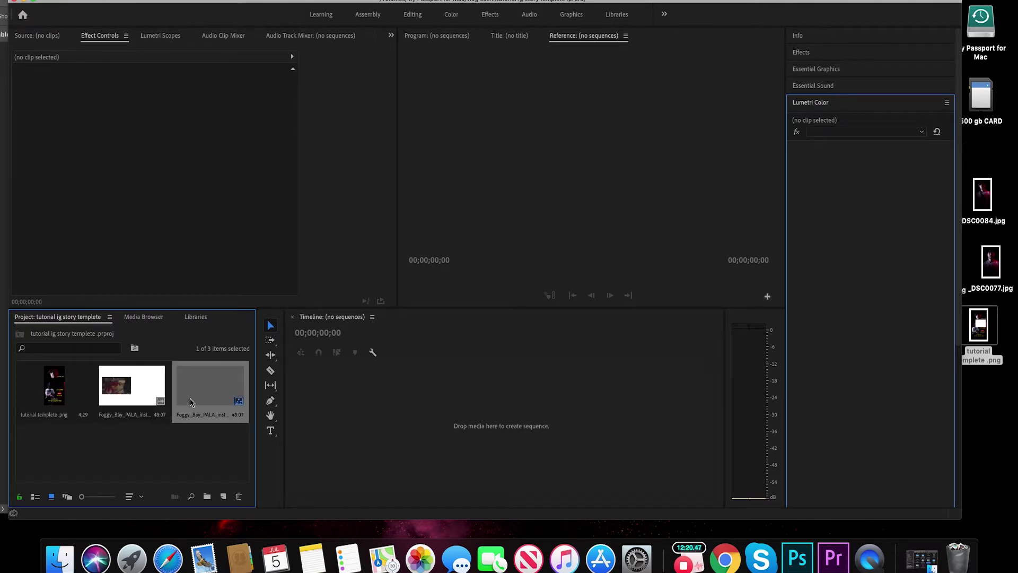
{"action": "left_click_drag", "start_coordinate": [191, 402], "coordinate": [475, 419]}
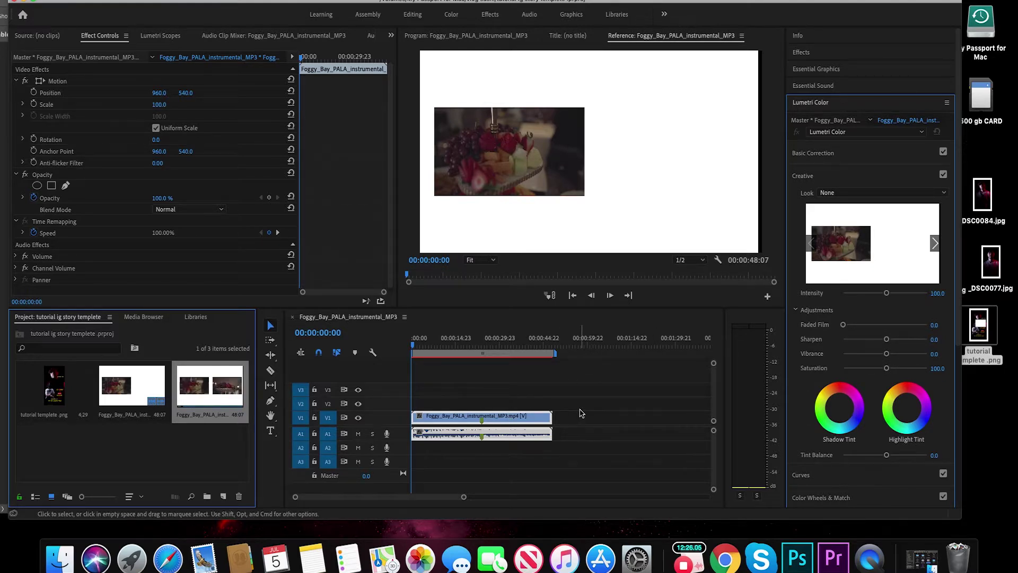
{"action": "left_click", "coordinate": [560, 420]}
{"action": "key", "text": "space"}
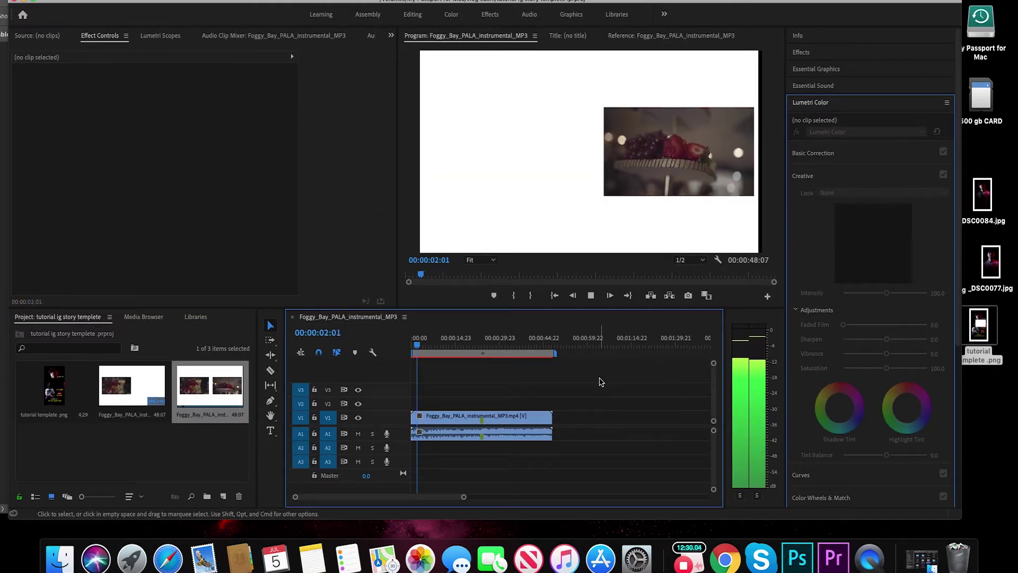
{"action": "key", "text": "space"}
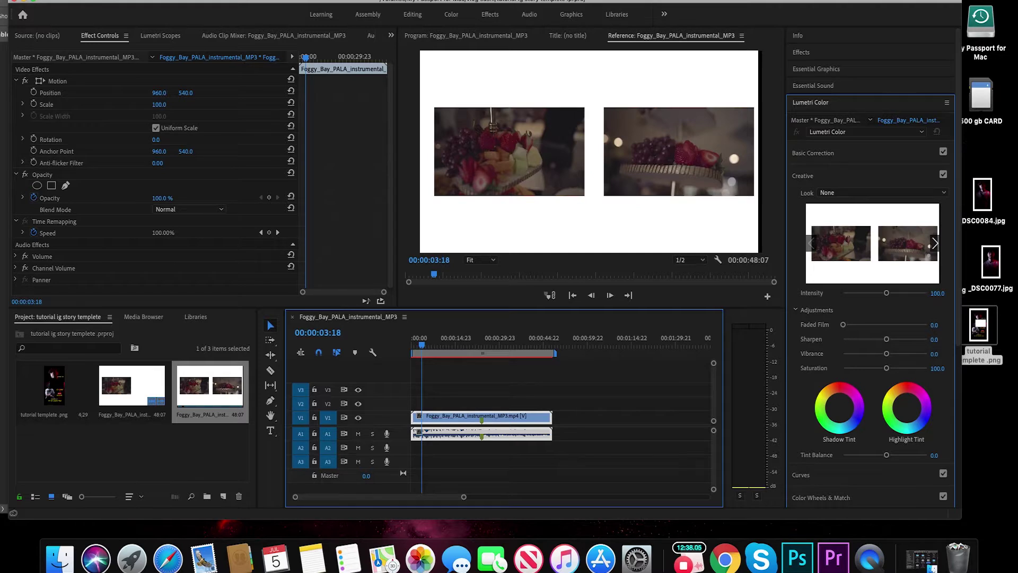
Set the sequence frame size to 1080 × 1920 and confirm deleting previews
{"action": "left_click", "coordinate": [159, 2]}
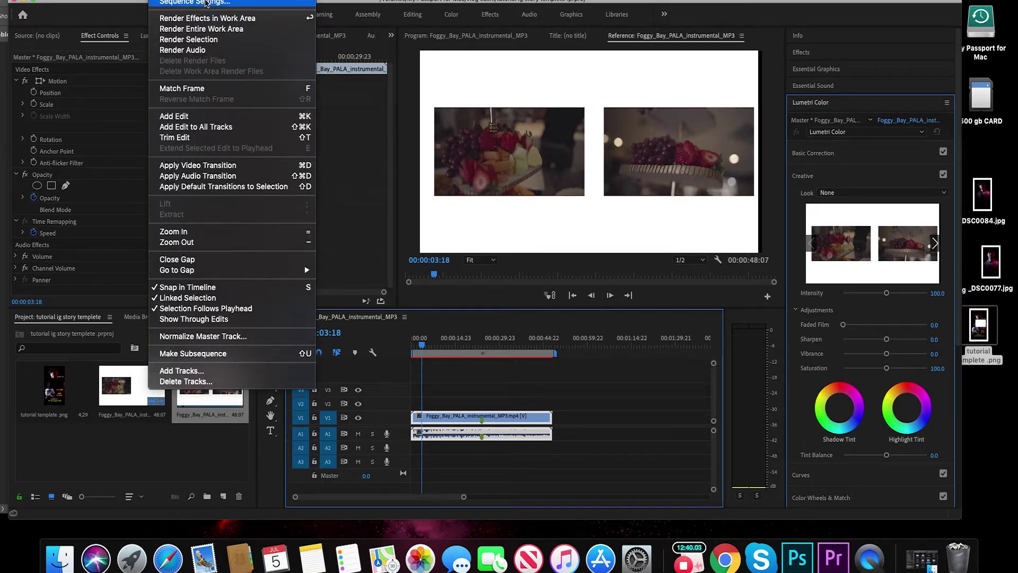
{"action": "left_click", "coordinate": [207, 3]}
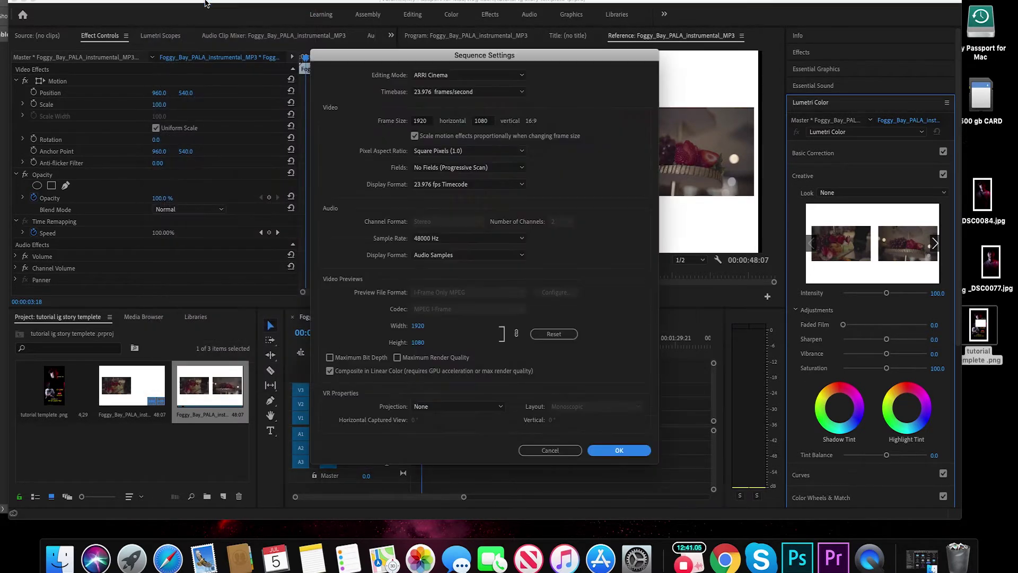
{"action": "left_click", "coordinate": [432, 122]}
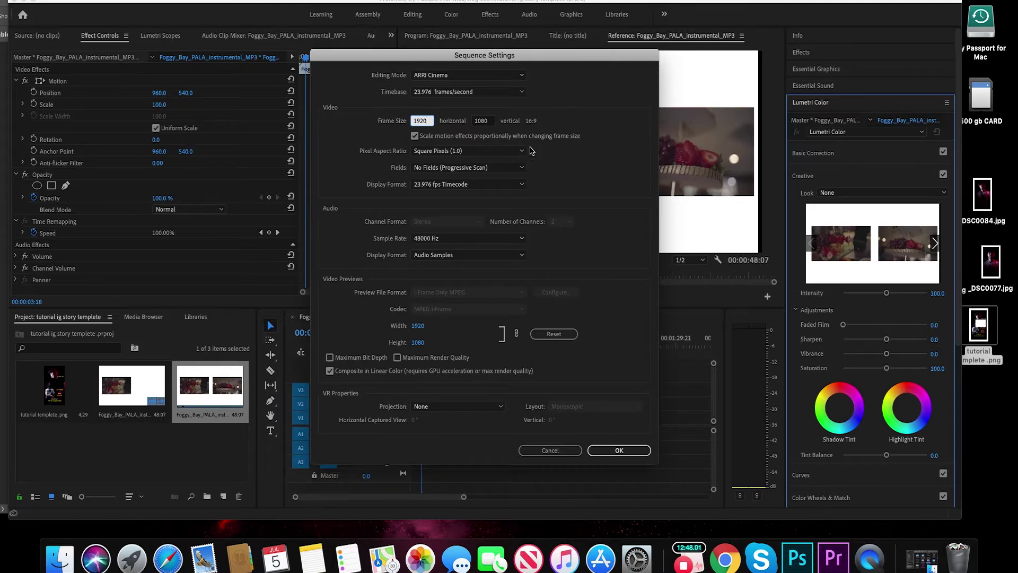
{"action": "type", "text": "1080"}
{"action": "key", "text": "Tab"}
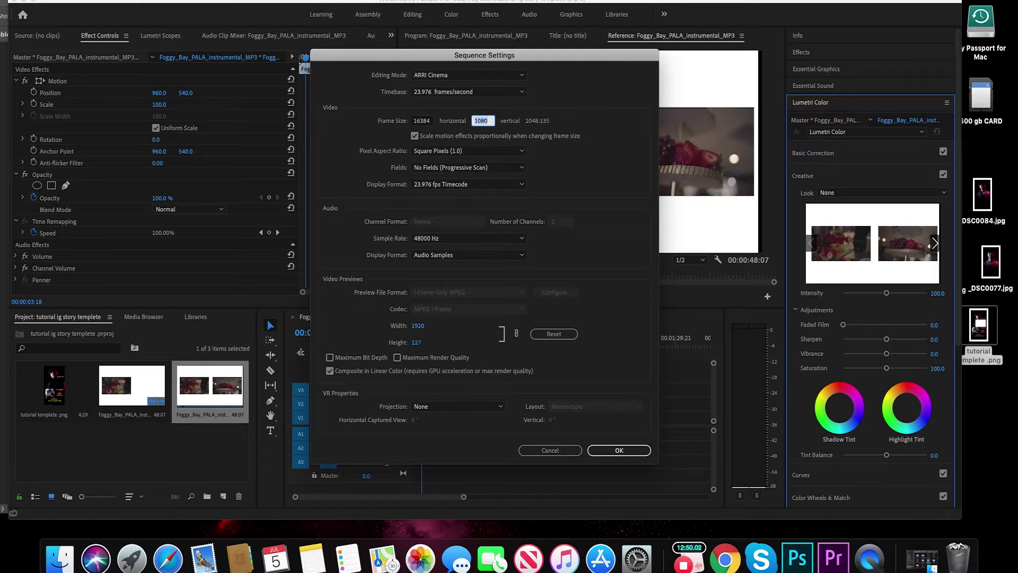
{"action": "left_click", "coordinate": [422, 121]}
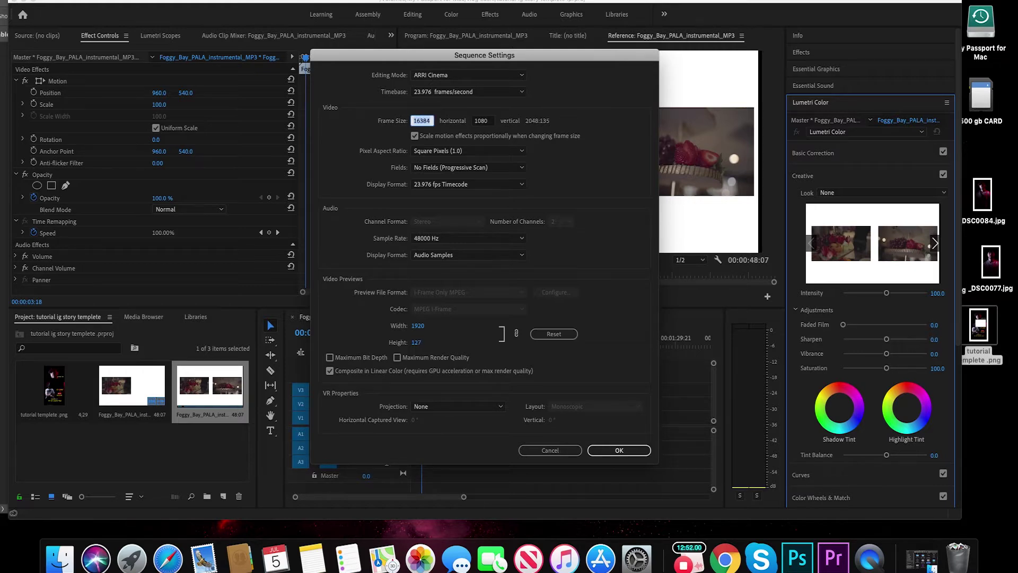
{"action": "type", "text": "1080"}
{"action": "key", "text": "Tab"}
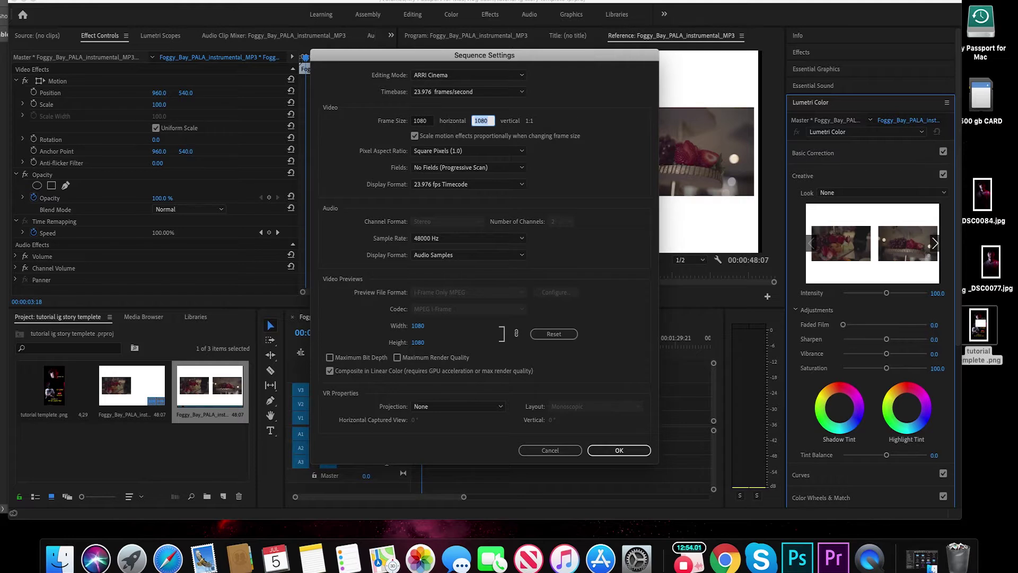
{"action": "type", "text": "192"}
{"action": "left_click", "coordinate": [628, 450]}
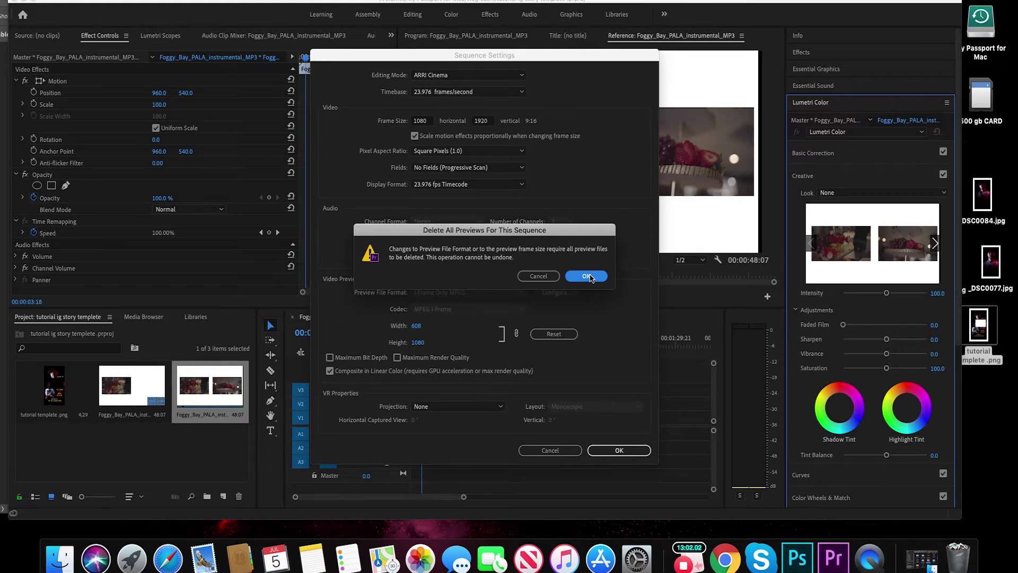
{"action": "left_click", "coordinate": [587, 276]}
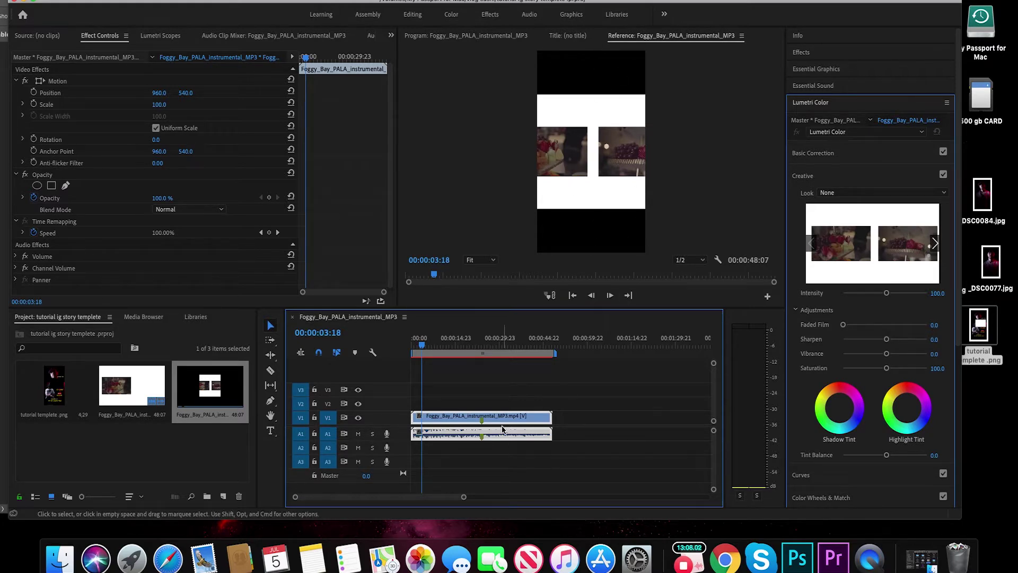
Place tutorial templete.png on V2 above the Foggy_Bay clip, stretch it to the clip's end, and play it back
{"action": "left_click_drag", "start_coordinate": [54, 385], "coordinate": [417, 404]}
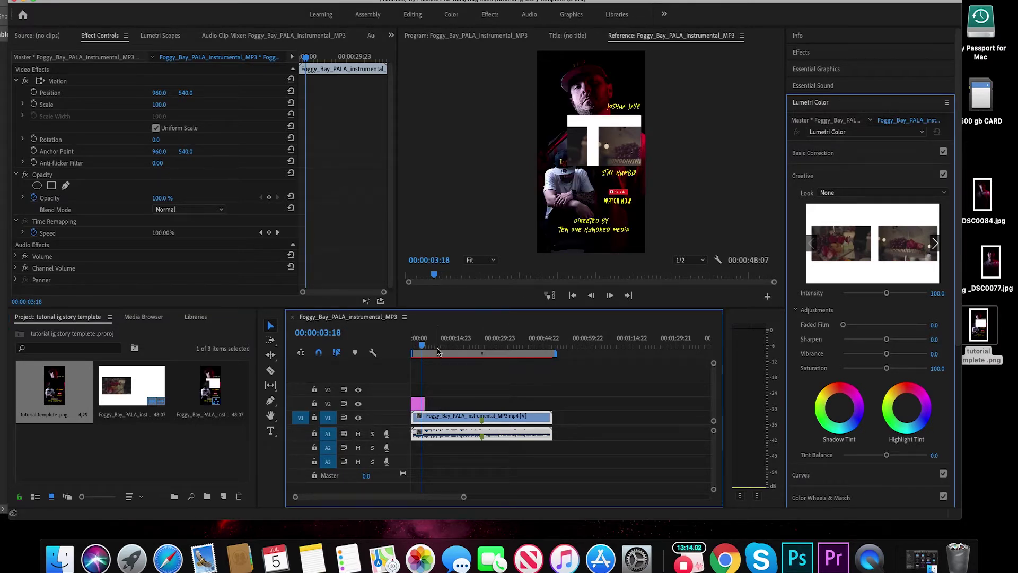
{"action": "left_click_drag", "start_coordinate": [423, 404], "coordinate": [552, 422]}
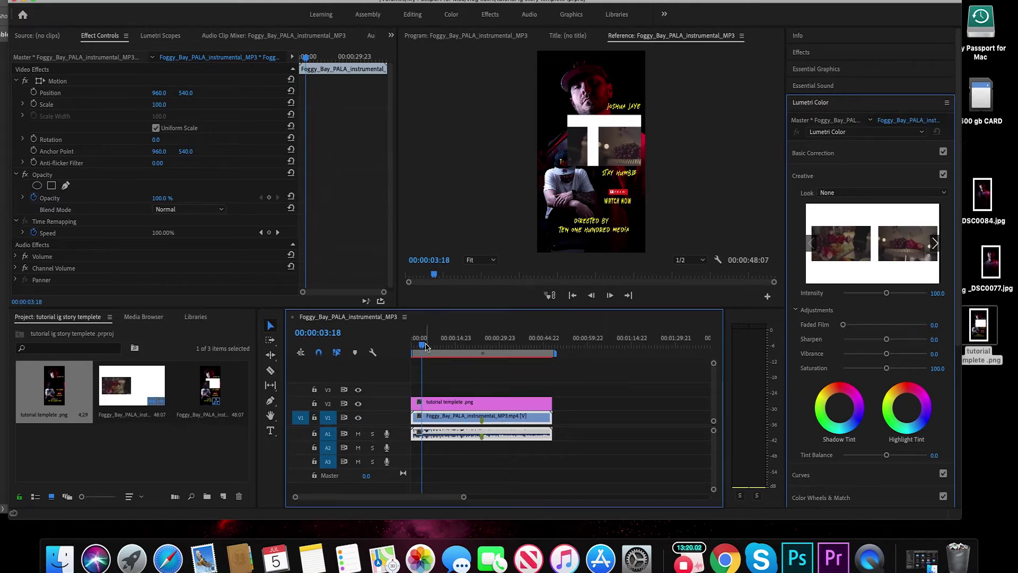
{"action": "left_click_drag", "start_coordinate": [425, 346], "coordinate": [409, 350]}
{"action": "key", "text": "space"}
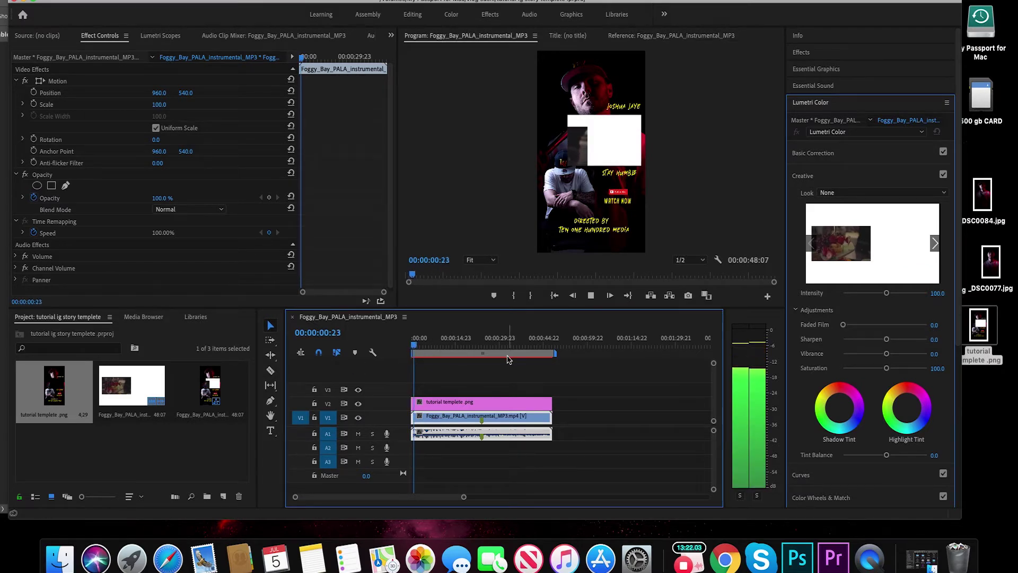
Scale the Foggy_Bay clip to 44 and move it to position 664, 864 inside the template's photo box
{"action": "key", "text": "space"}
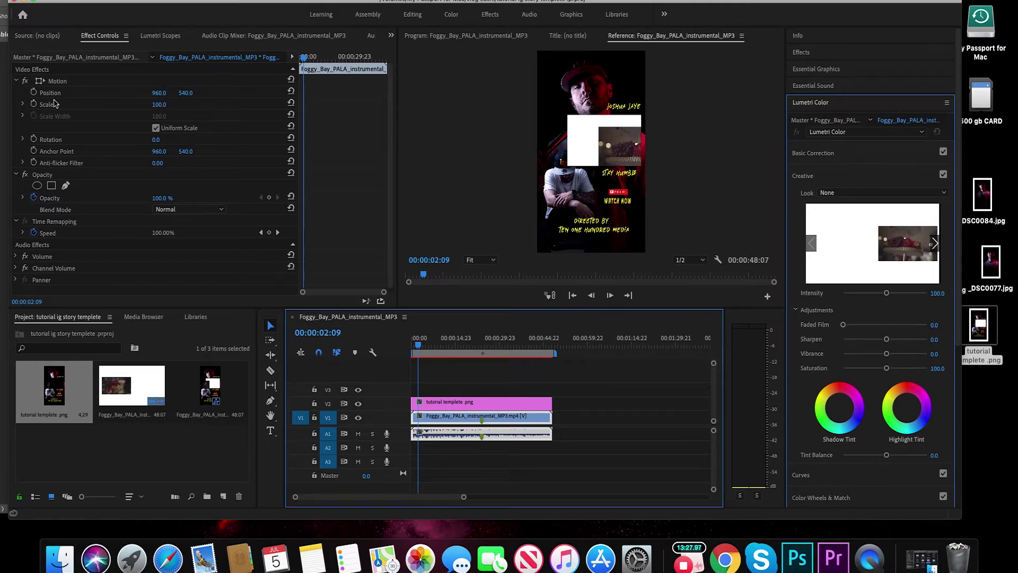
{"action": "left_click", "coordinate": [157, 109]}
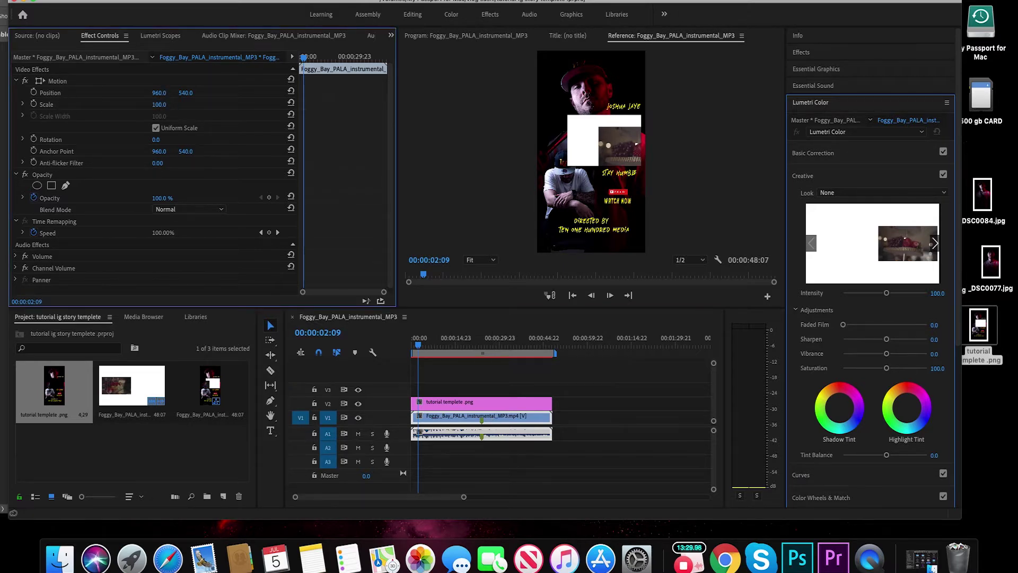
{"action": "left_click_drag", "start_coordinate": [157, 104], "coordinate": [119, 104]}
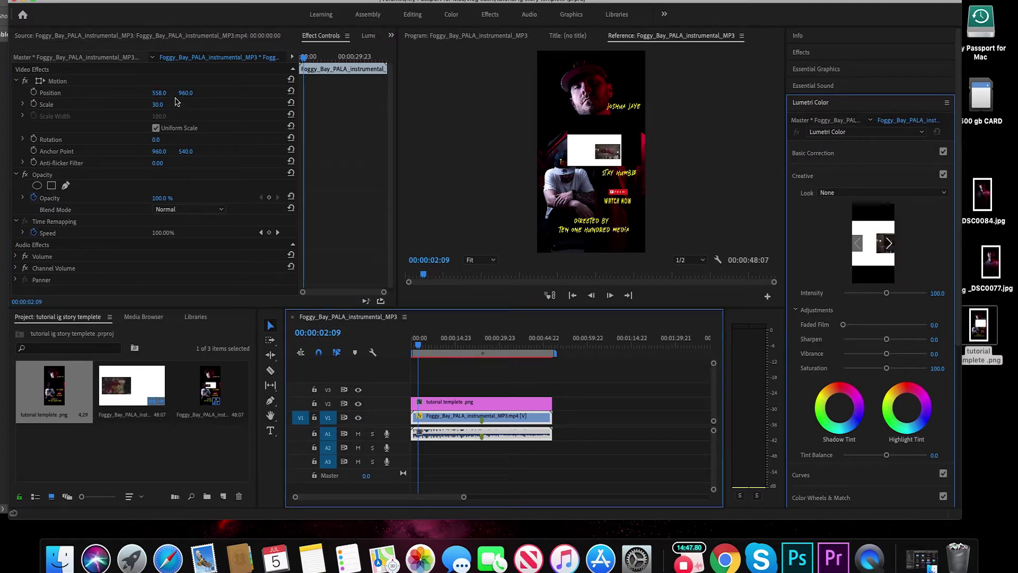
{"action": "mouse_move", "coordinate": [159, 93]}
{"action": "left_mouse_down"}
{"action": "mouse_move", "coordinate": [144, 92]}
{"action": "mouse_move", "coordinate": [207, 93]}
{"action": "mouse_move", "coordinate": [169, 91]}
{"action": "mouse_move", "coordinate": [179, 93]}
{"action": "left_mouse_up"}
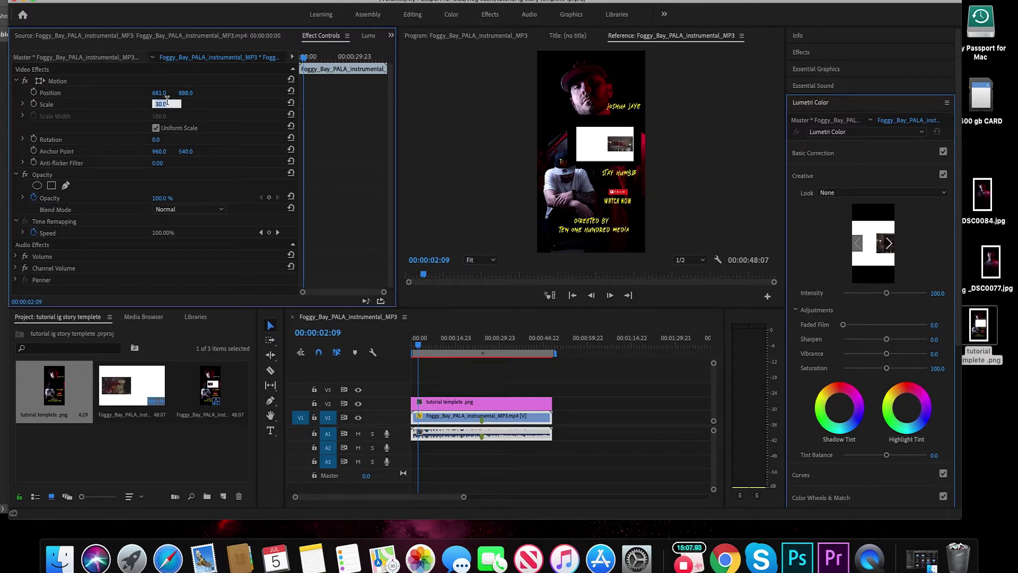
{"action": "key", "text": "Down"}
{"action": "key", "text": "Down"}
{"action": "key", "text": "Down"}
{"action": "key", "text": "Down"}
{"action": "key", "text": "Down"}
{"action": "key", "text": "shift+Down"}
{"action": "key", "text": "shift+Down"}
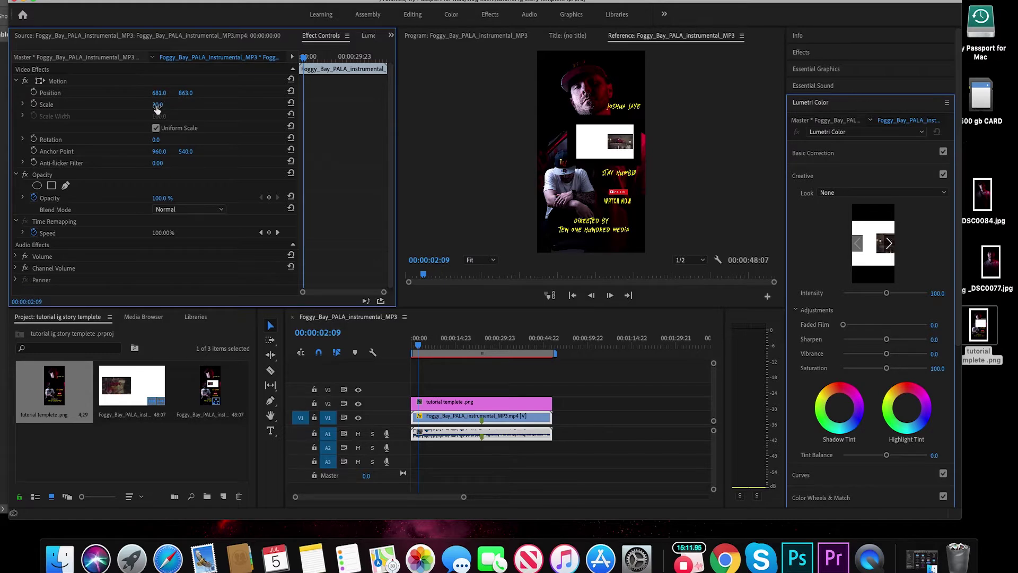
{"action": "left_click_drag", "start_coordinate": [158, 104], "coordinate": [166, 105]}
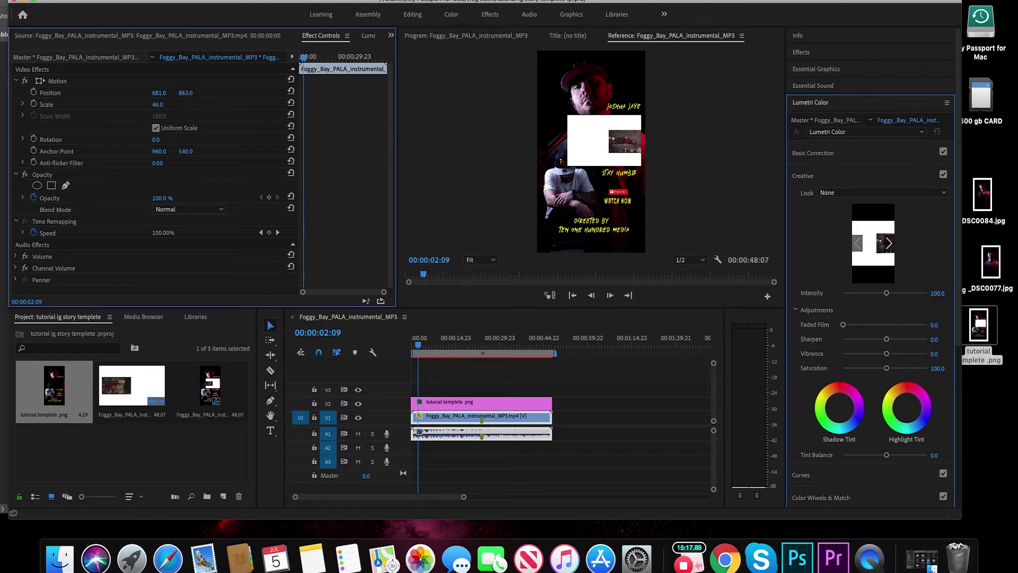
{"action": "left_click_drag", "start_coordinate": [186, 92], "coordinate": [187, 93]}
{"action": "left_click_drag", "start_coordinate": [159, 92], "coordinate": [150, 93]}
{"action": "left_click_drag", "start_coordinate": [157, 105], "coordinate": [161, 104]}
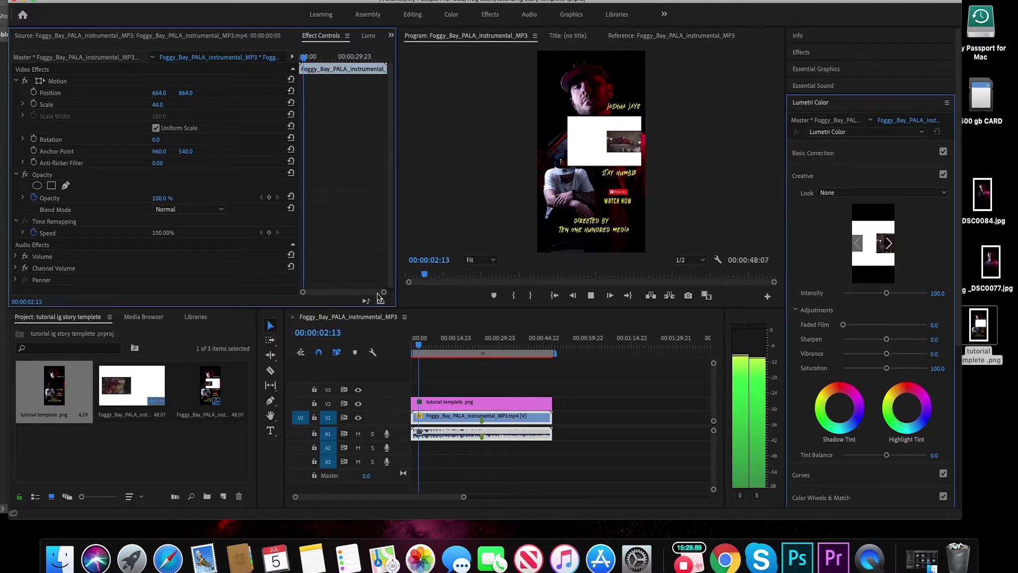
{"action": "key", "text": "space"}
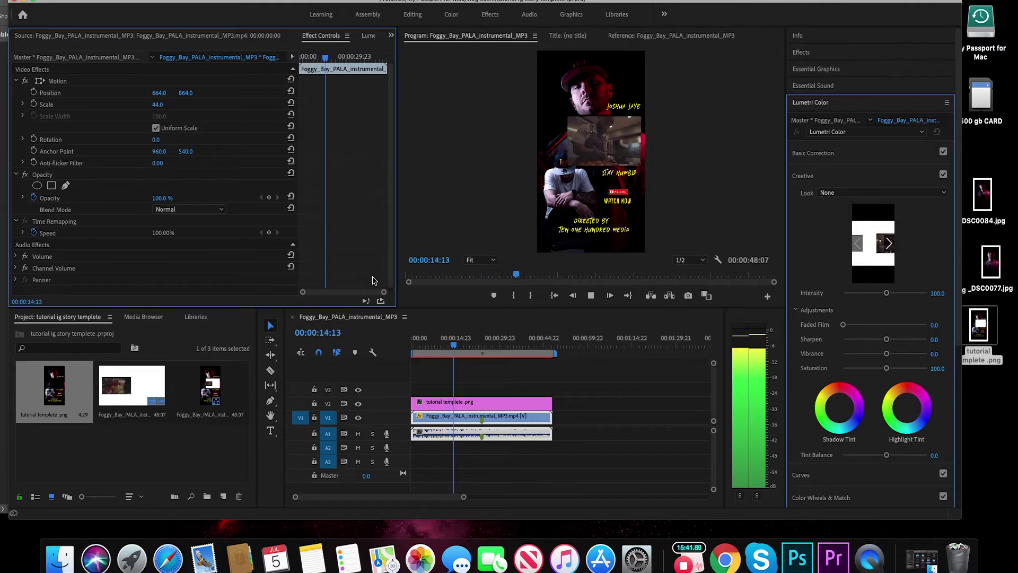
Change the clip's Position Y to 847 and its Scale to 47, then deselect the clips
{"action": "key", "text": "space"}
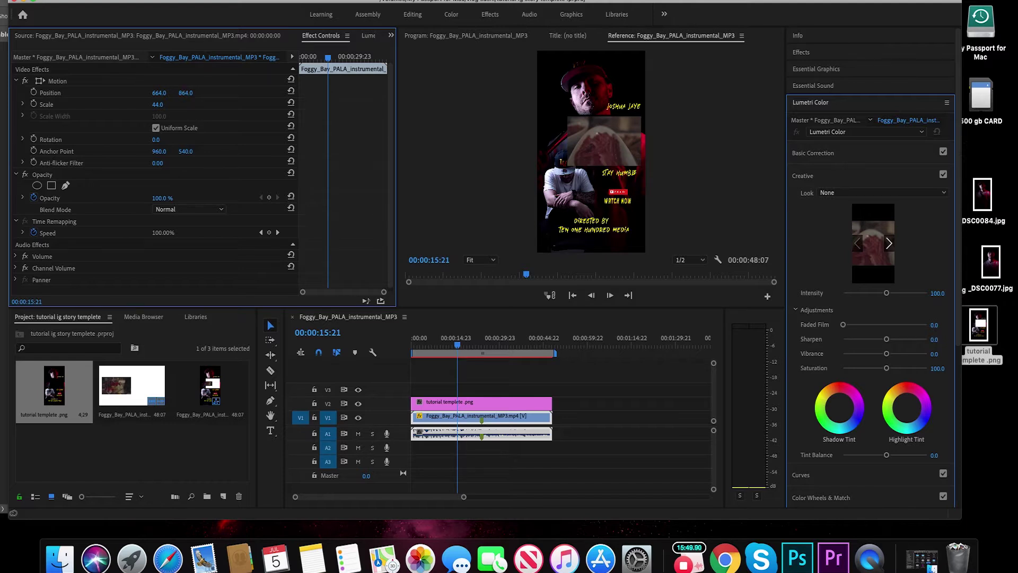
{"action": "left_click_drag", "start_coordinate": [186, 93], "coordinate": [176, 93]}
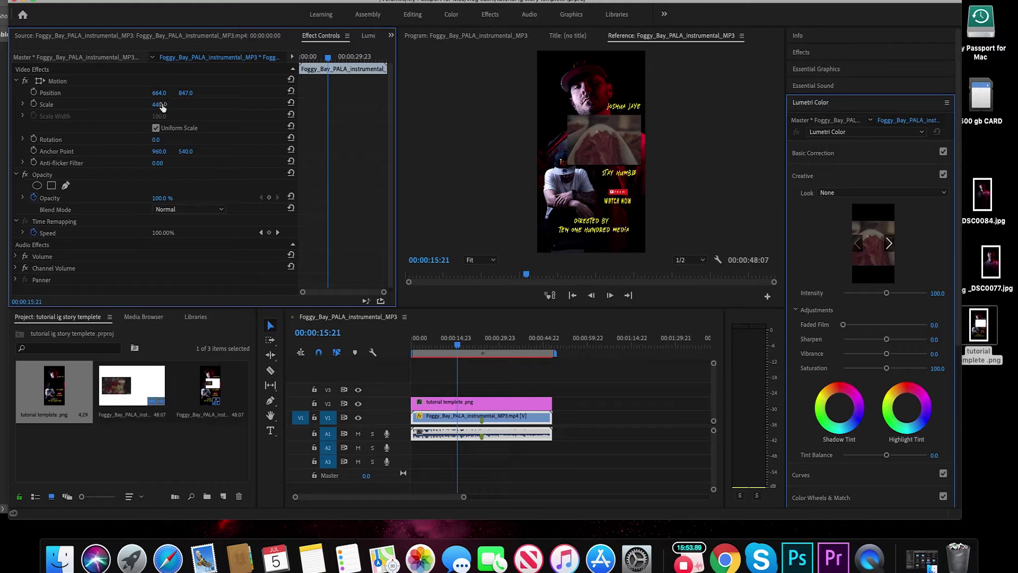
{"action": "left_click_drag", "start_coordinate": [157, 105], "coordinate": [159, 104]}
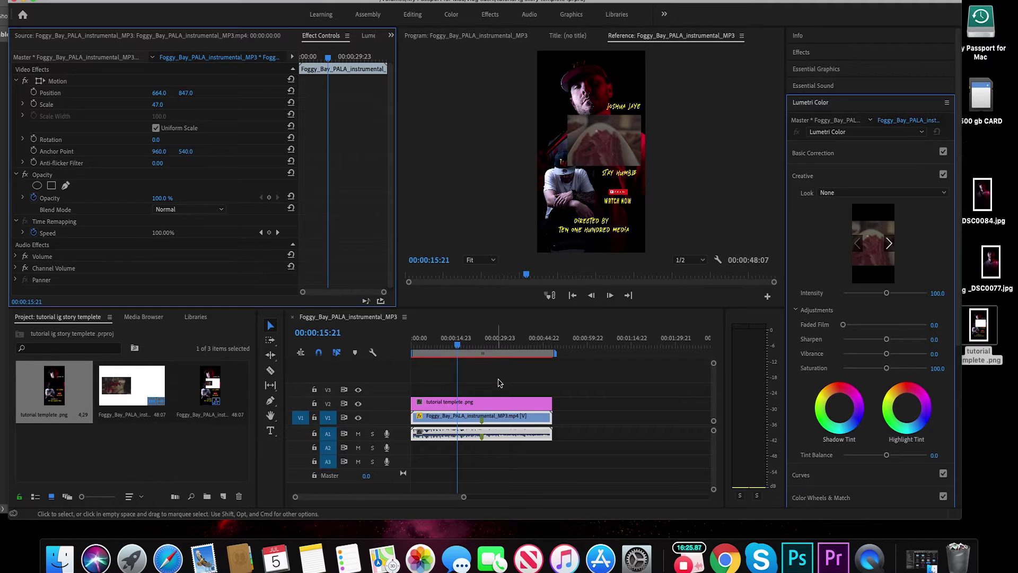
{"action": "left_click", "coordinate": [586, 401]}
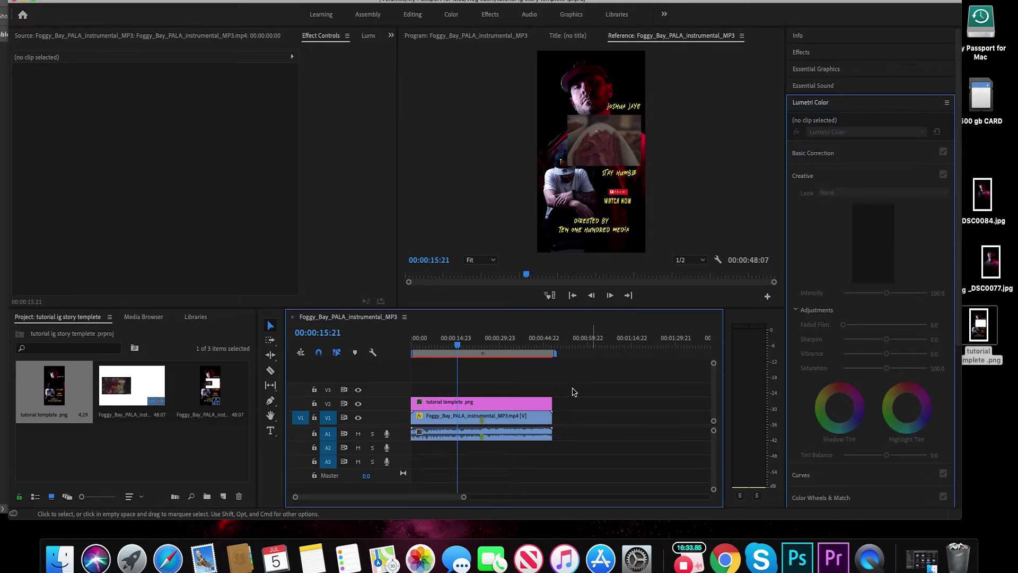
Open Export Settings and name the output file ttutorial igstory.mp4 on My Passport
{"action": "key", "text": "super+m"}
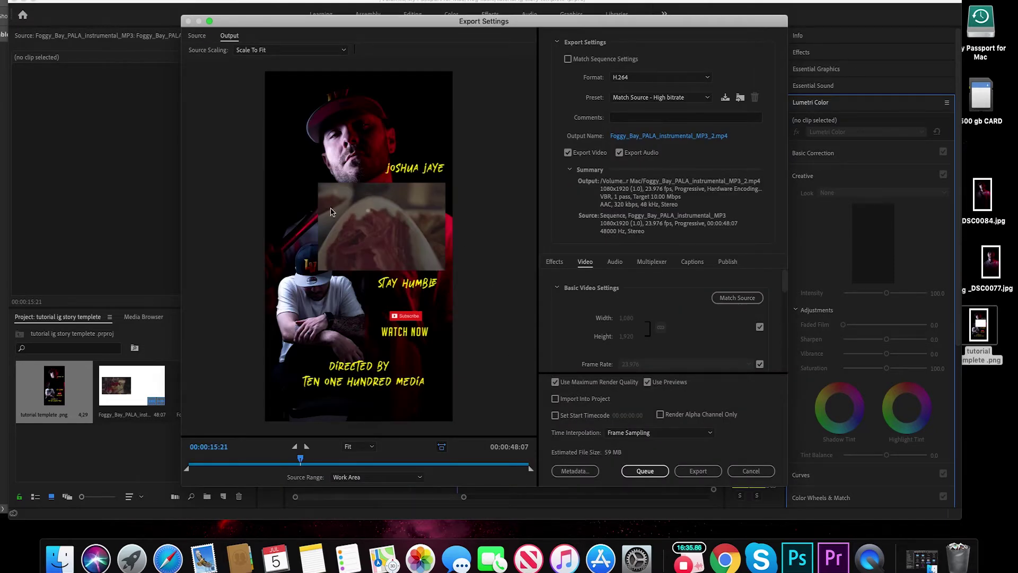
{"action": "left_click_drag", "start_coordinate": [300, 456], "coordinate": [379, 486]}
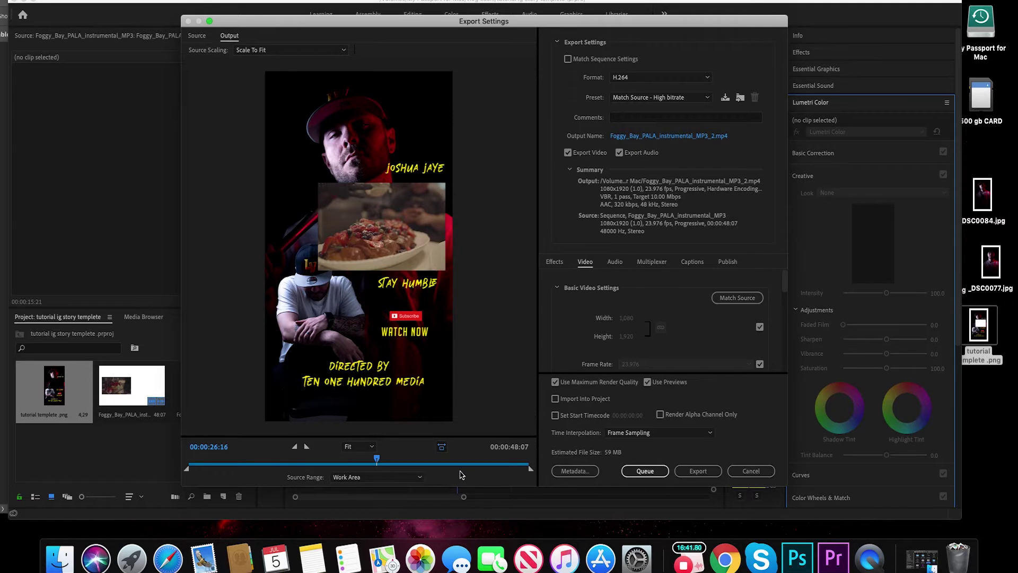
{"action": "left_click", "coordinate": [682, 137]}
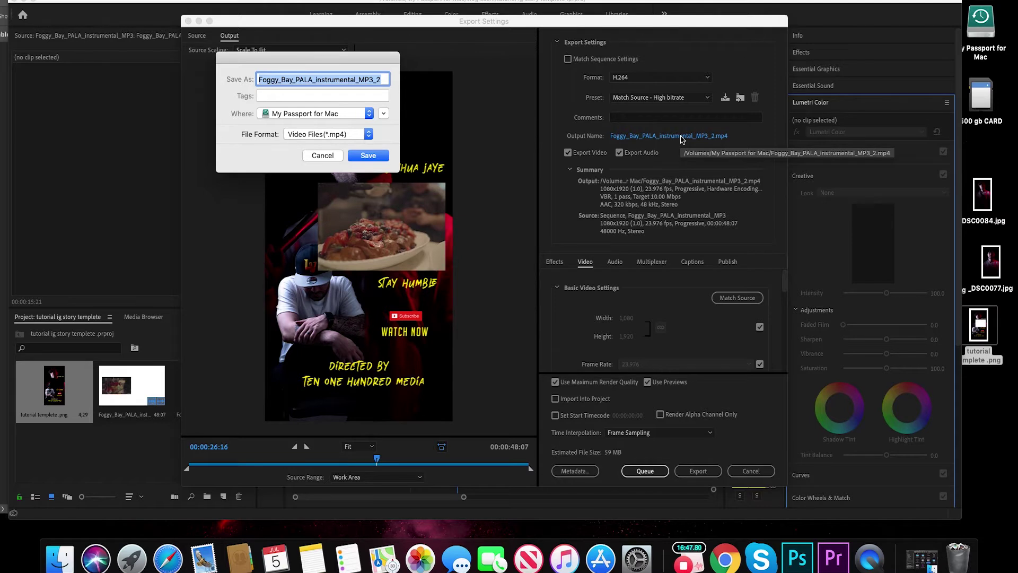
{"action": "type", "text": "tutorial templ"}
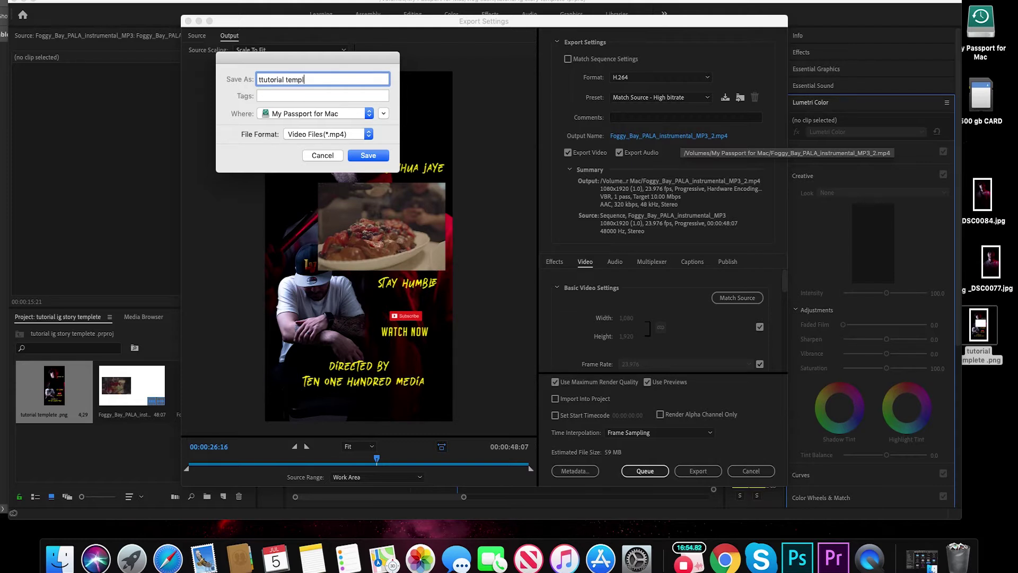
{"action": "key", "text": "BackSpace"}
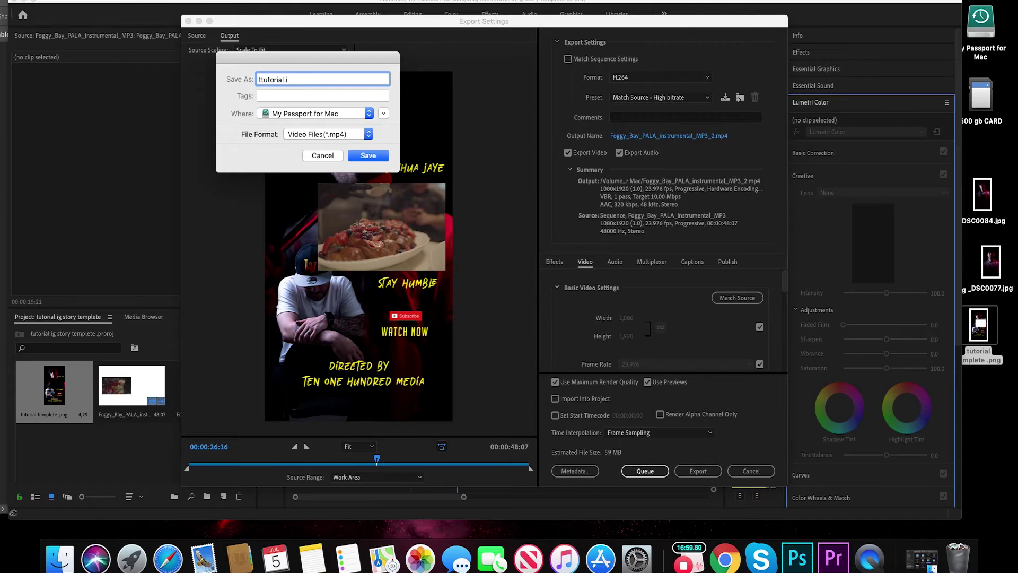
{"action": "left_click", "coordinate": [369, 155]}
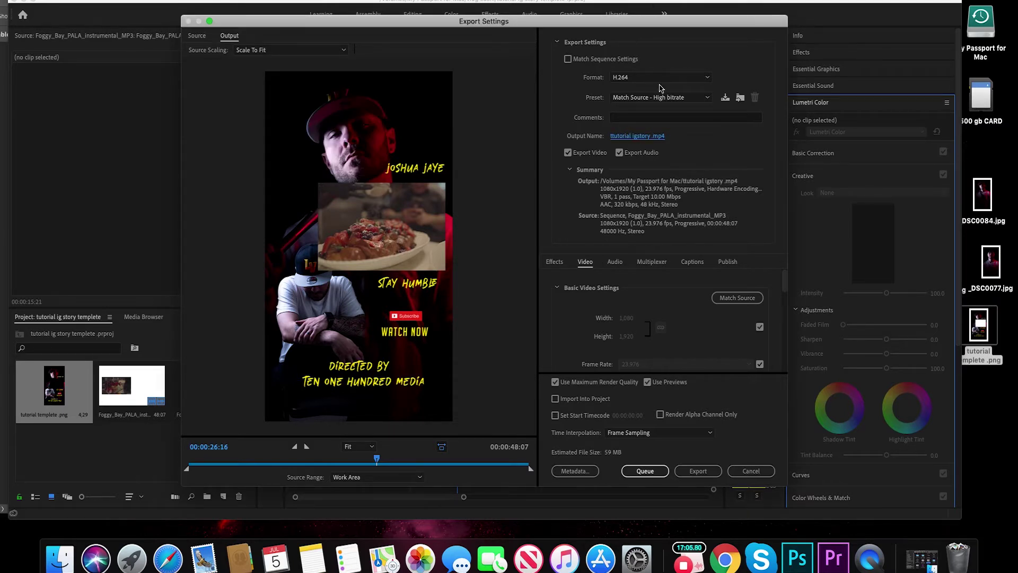
Choose the IG STORY export preset, review the video settings, and export the sequence
{"action": "left_click", "coordinate": [704, 99]}
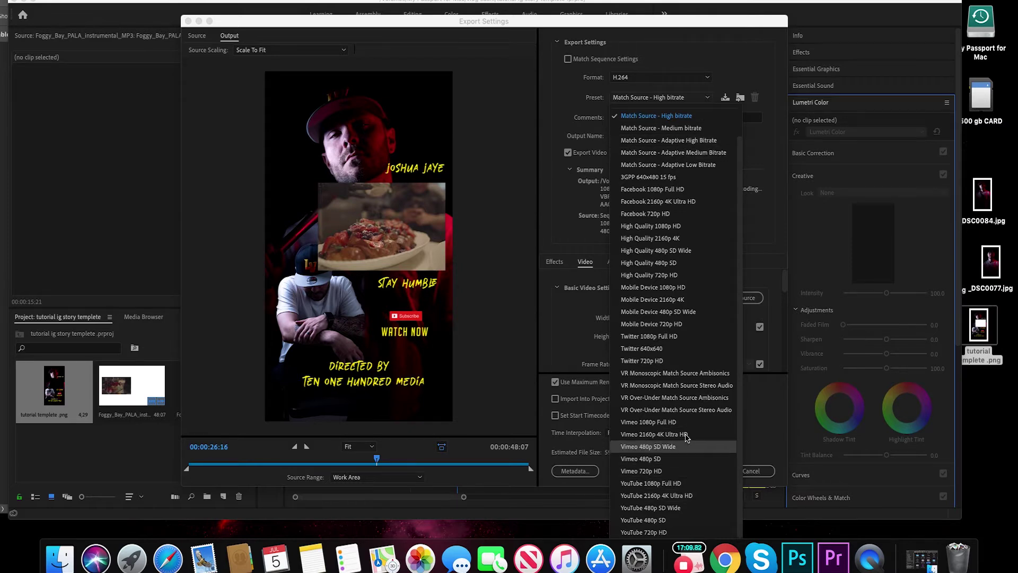
{"action": "scroll", "coordinate": [688, 272], "scroll_direction": "up", "scroll_amount": 3}
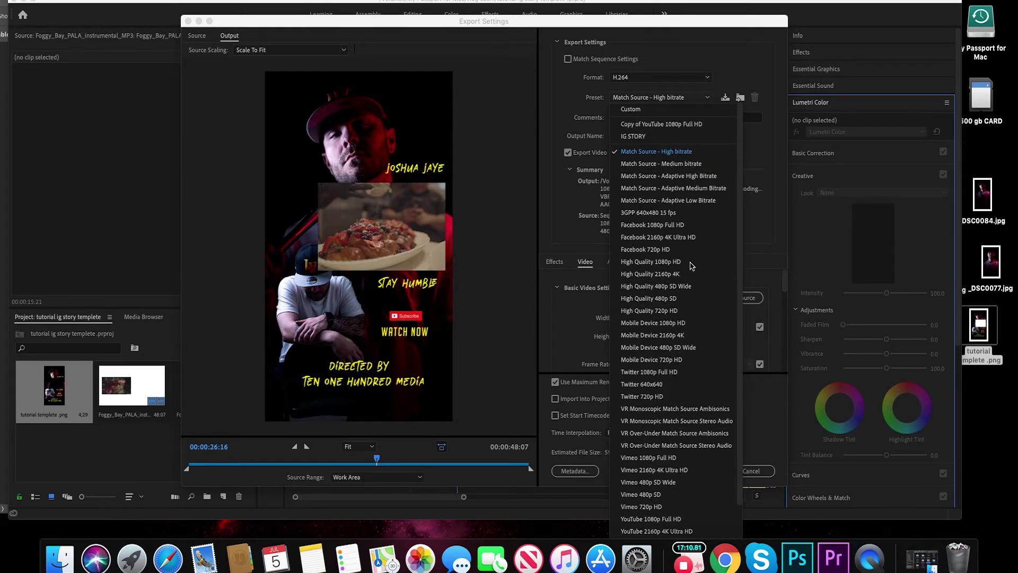
{"action": "left_click", "coordinate": [684, 137]}
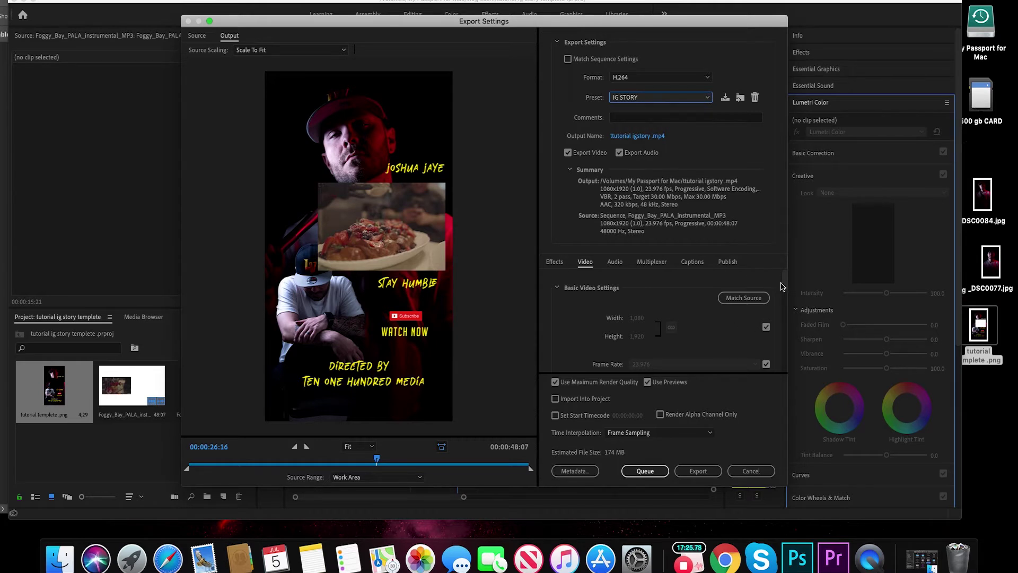
{"action": "left_click", "coordinate": [700, 98]}
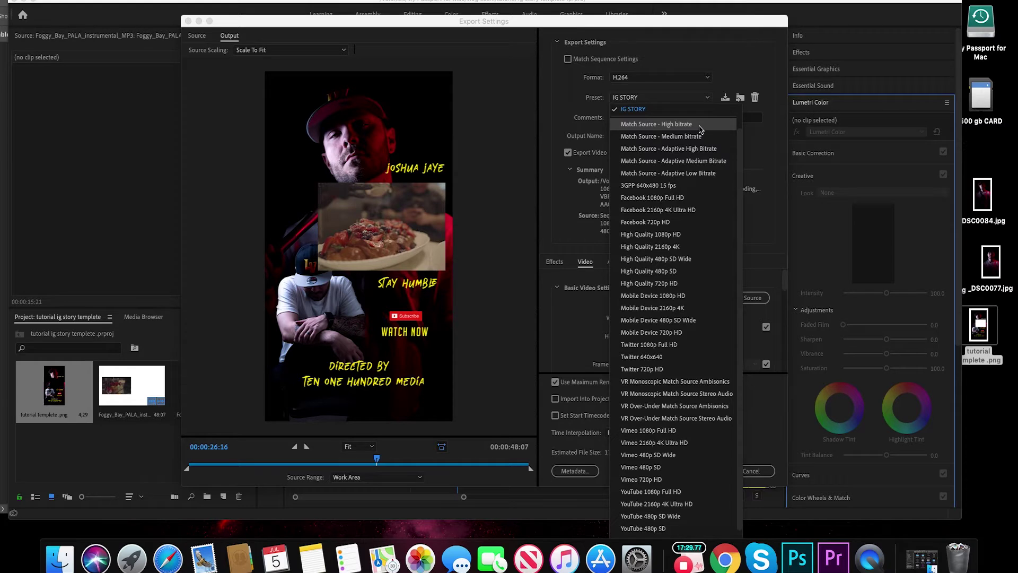
{"action": "left_click", "coordinate": [737, 80]}
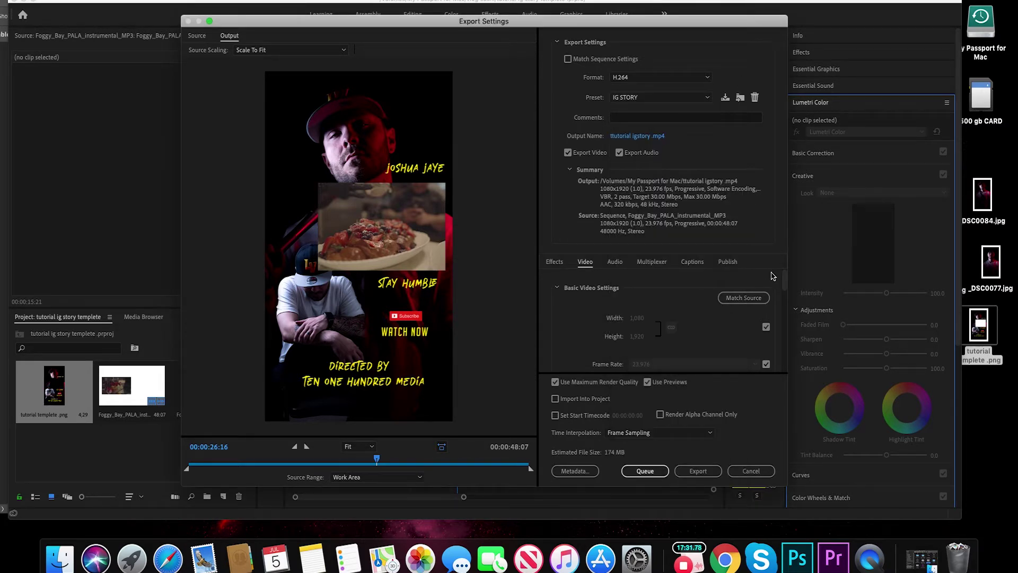
{"action": "left_click_drag", "start_coordinate": [785, 280], "coordinate": [779, 374]}
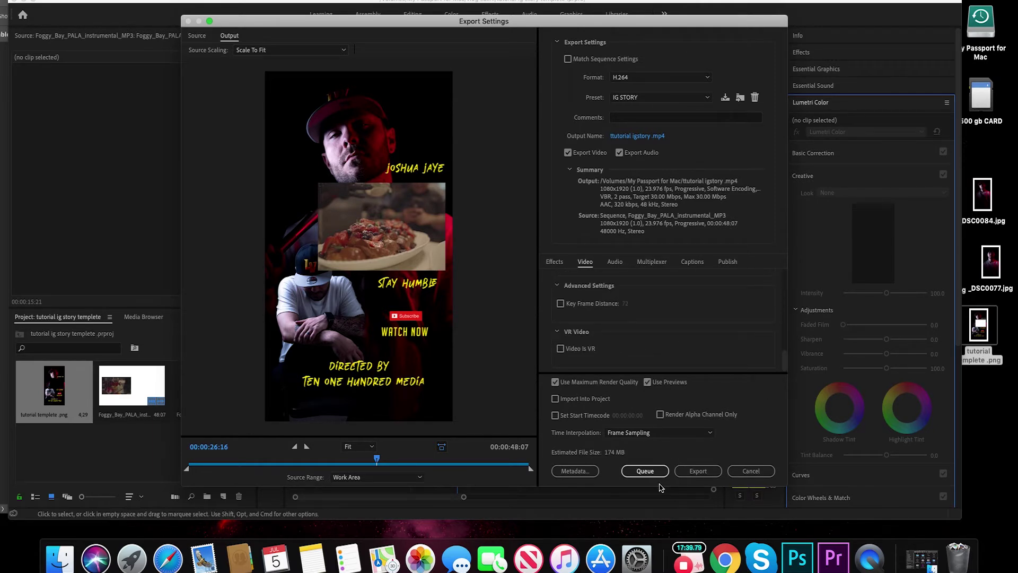
{"action": "left_click", "coordinate": [701, 473]}
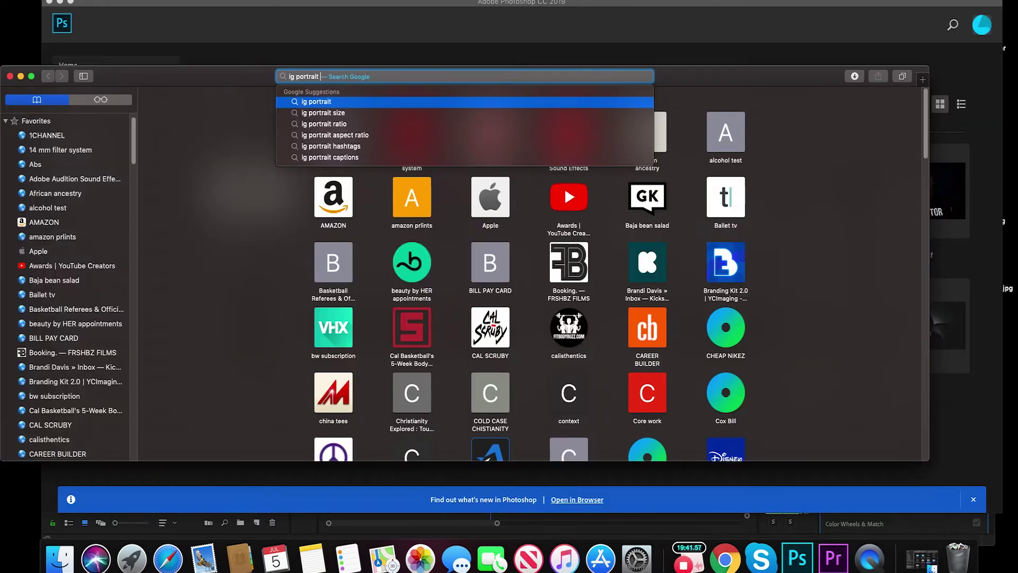
Create a new blank white Untitled-1 document, 1080 × 1350 px at 300 ppi, from Photoshop's Home screen
{"action": "left_click", "coordinate": [699, 48]}
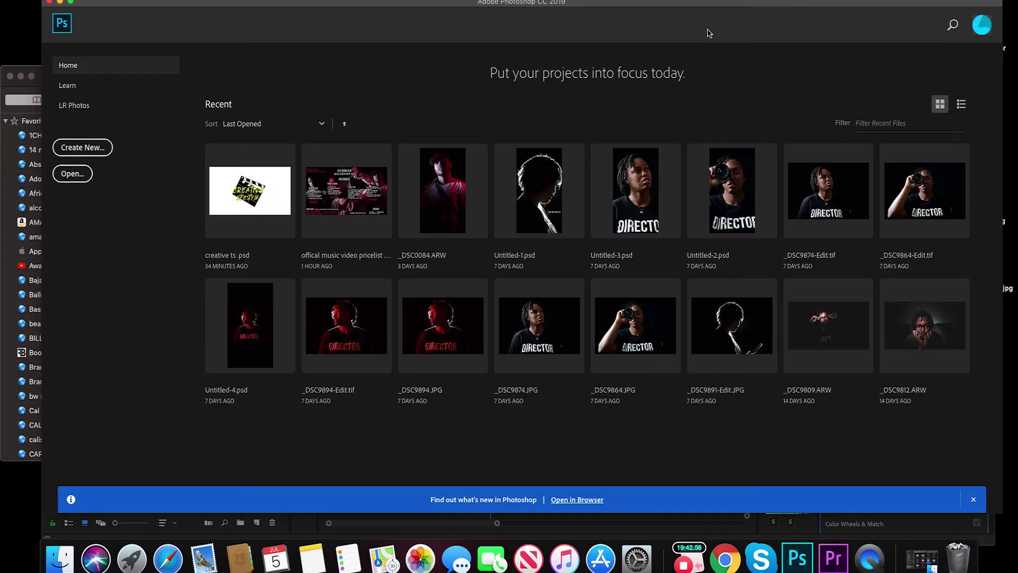
{"action": "left_click", "coordinate": [97, 152]}
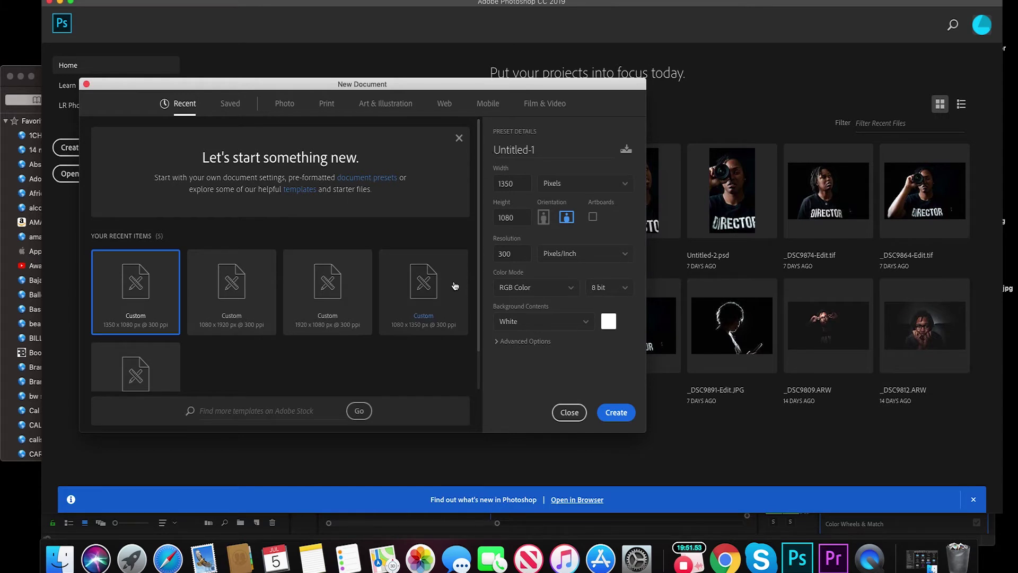
{"action": "left_click_drag", "start_coordinate": [479, 279], "coordinate": [487, 306]}
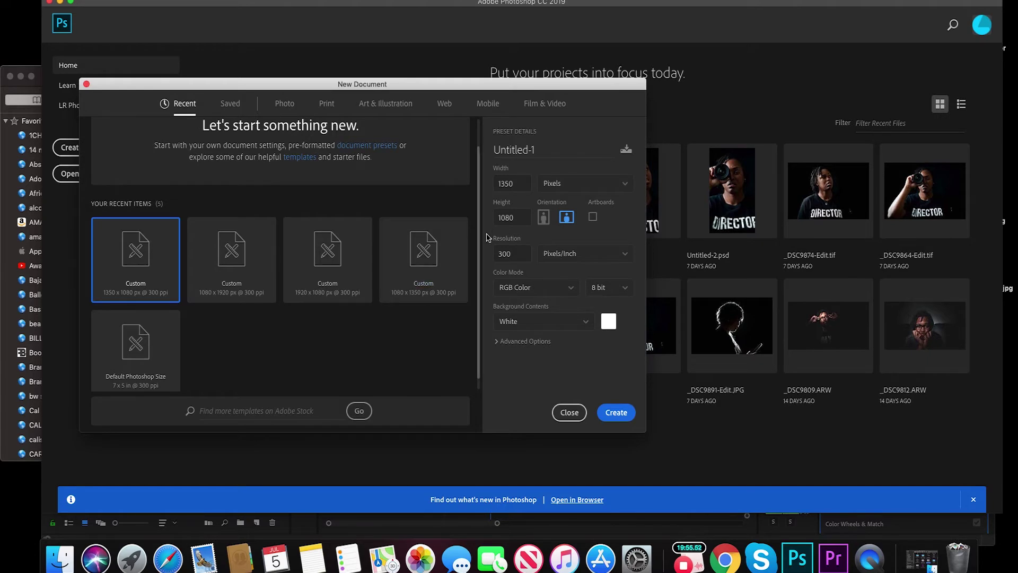
{"action": "left_click", "coordinate": [519, 183]}
{"action": "double_click", "coordinate": [519, 183]}
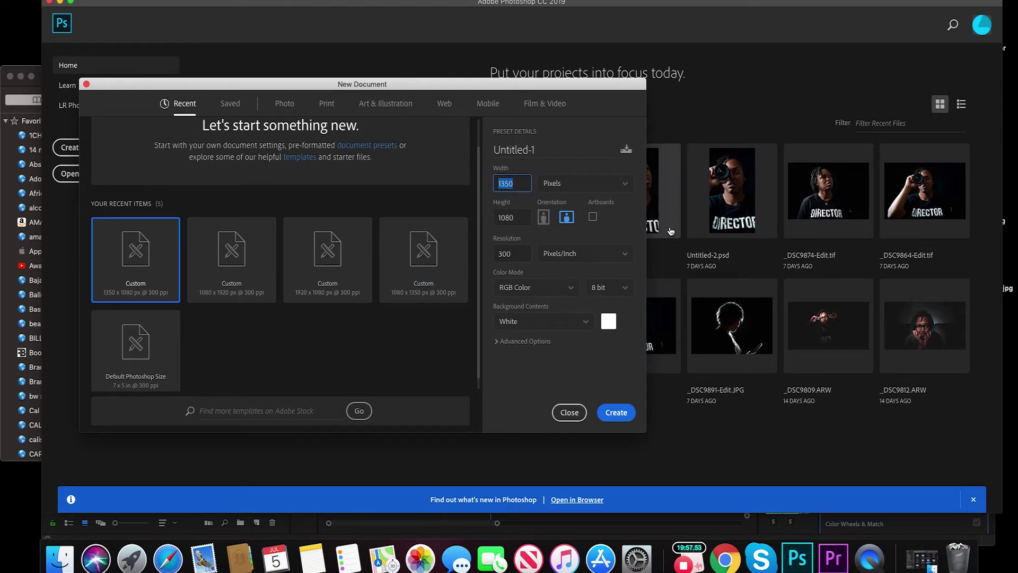
{"action": "type", "text": "1080"}
{"action": "key", "text": "Tab"}
{"action": "type", "text": "1"}
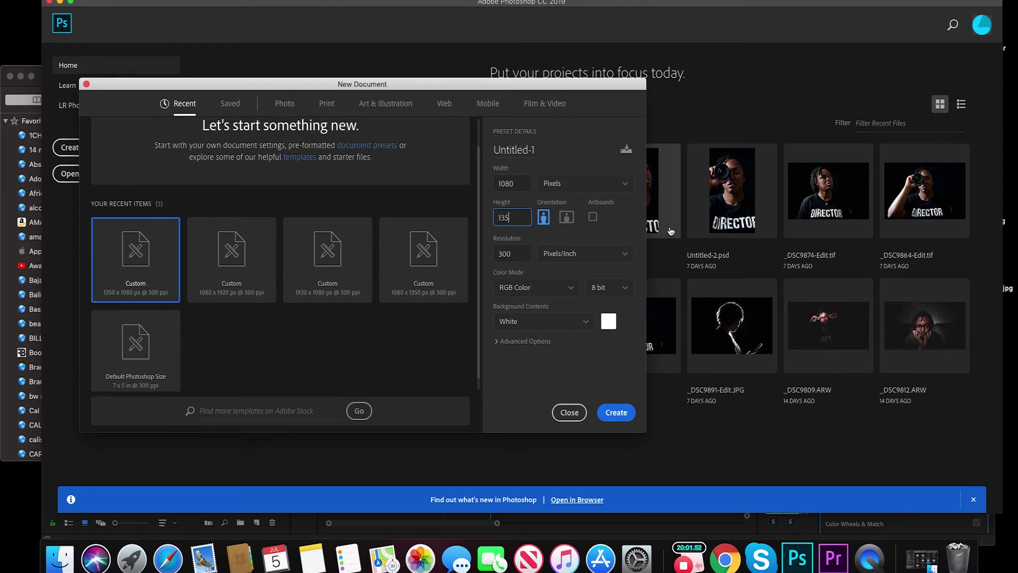
{"action": "left_click", "coordinate": [615, 413]}
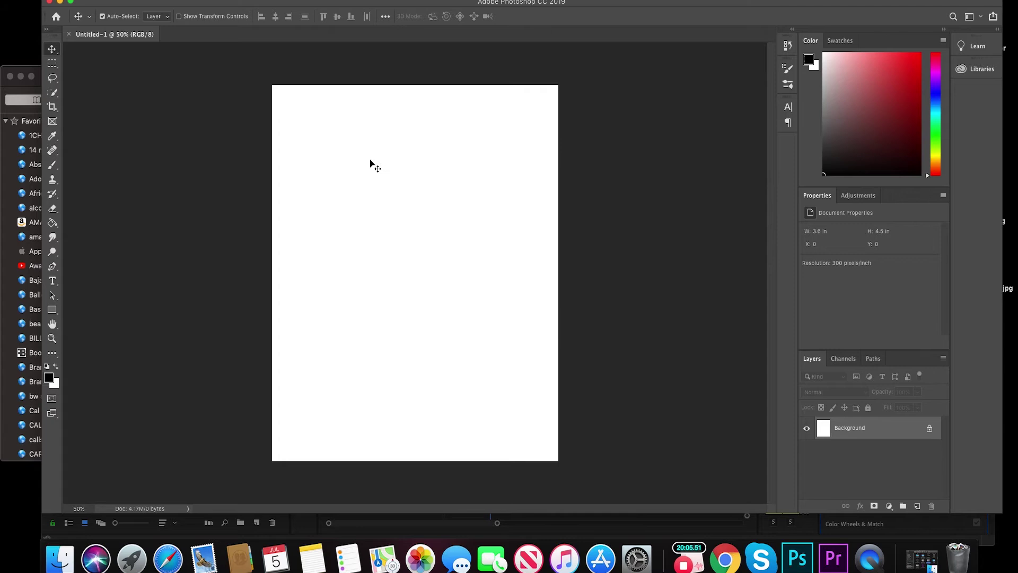
Minimize Premiere Pro and Safari, then place _DSC9957.jpg from the desktop near the canvas bottom
{"action": "left_click_drag", "start_coordinate": [618, 5], "coordinate": [506, 6]}
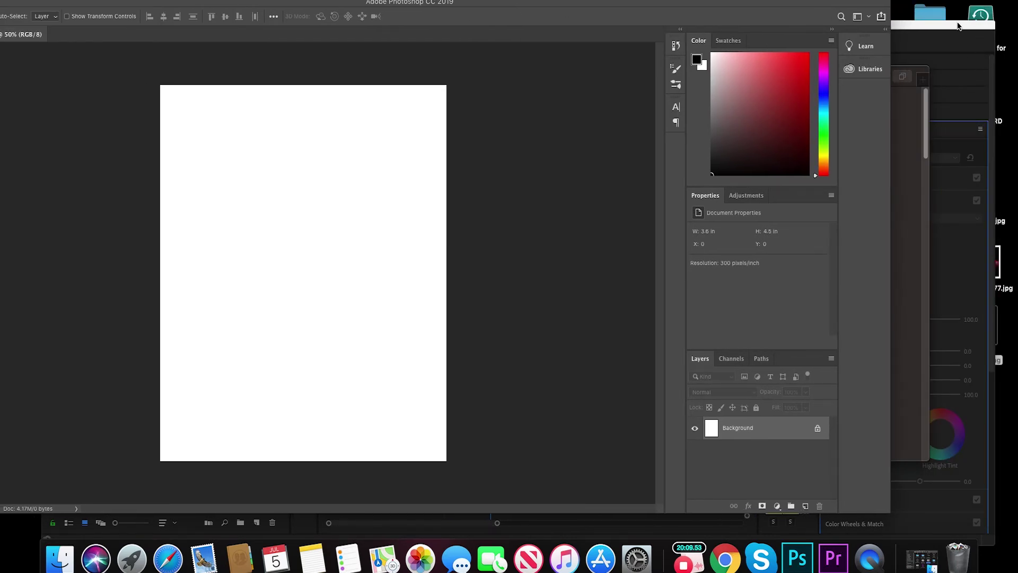
{"action": "mouse_move", "coordinate": [960, 28]}
{"action": "left_mouse_down"}
{"action": "mouse_move", "coordinate": [960, 47]}
{"action": "mouse_move", "coordinate": [955, 39]}
{"action": "left_mouse_up"}
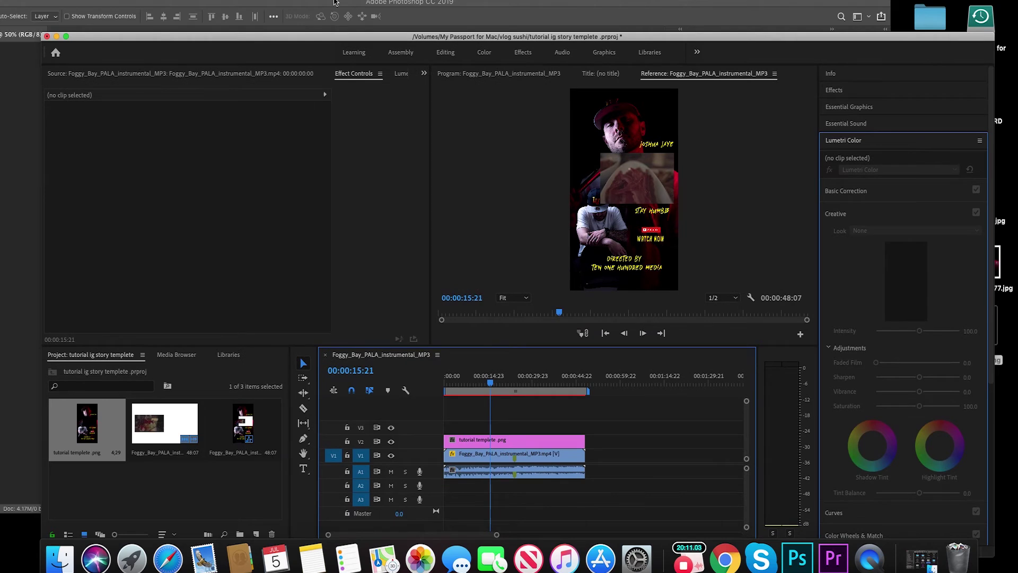
{"action": "left_click", "coordinate": [57, 37]}
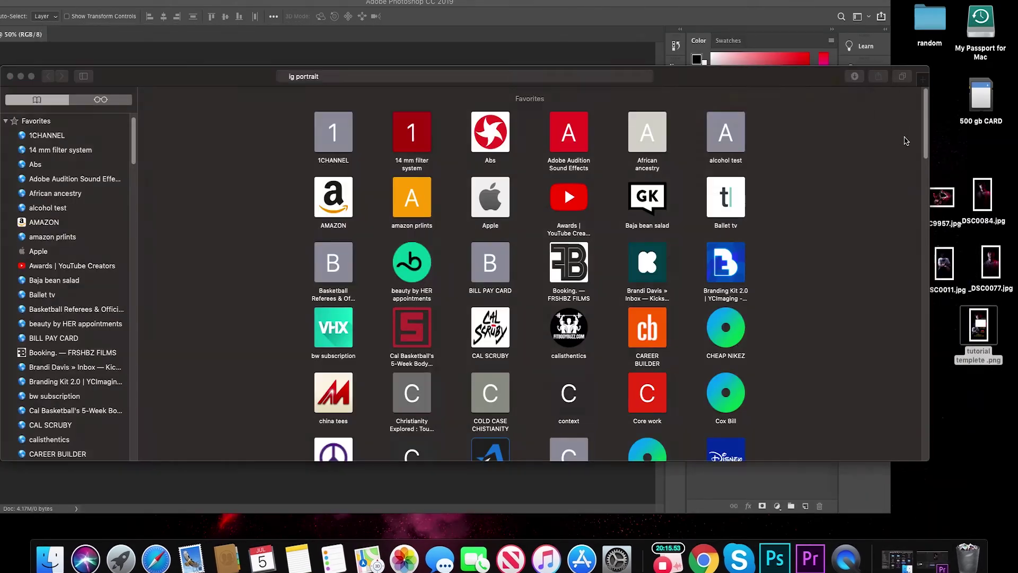
{"action": "left_click", "coordinate": [20, 76]}
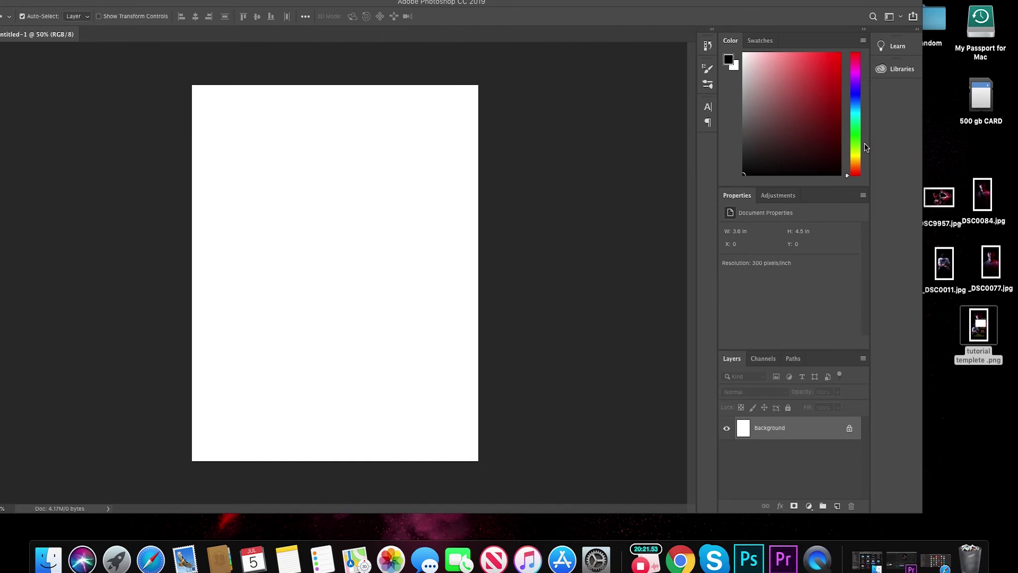
{"action": "left_click_drag", "start_coordinate": [947, 198], "coordinate": [353, 326]}
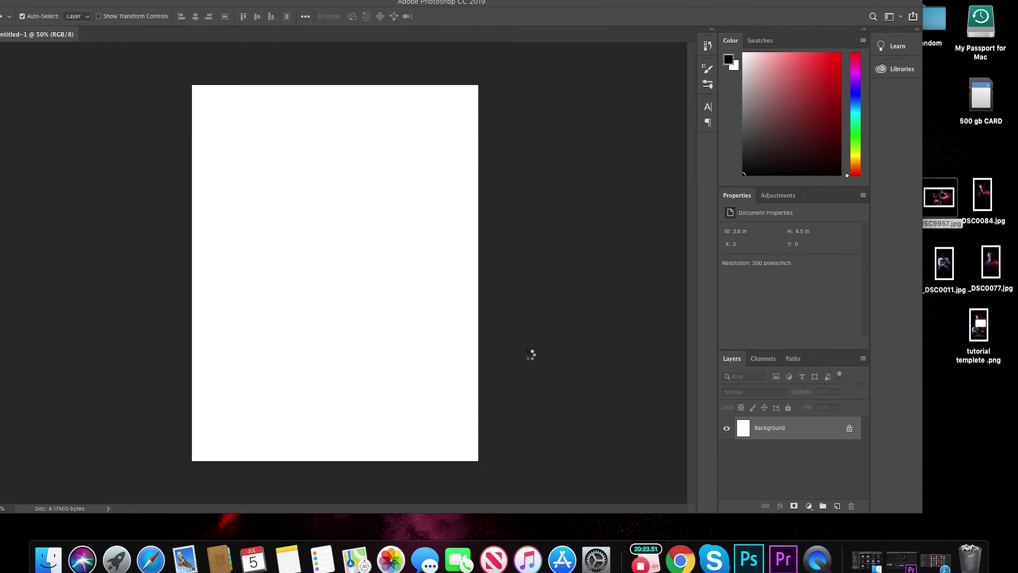
{"action": "left_click_drag", "start_coordinate": [380, 211], "coordinate": [386, 322]}
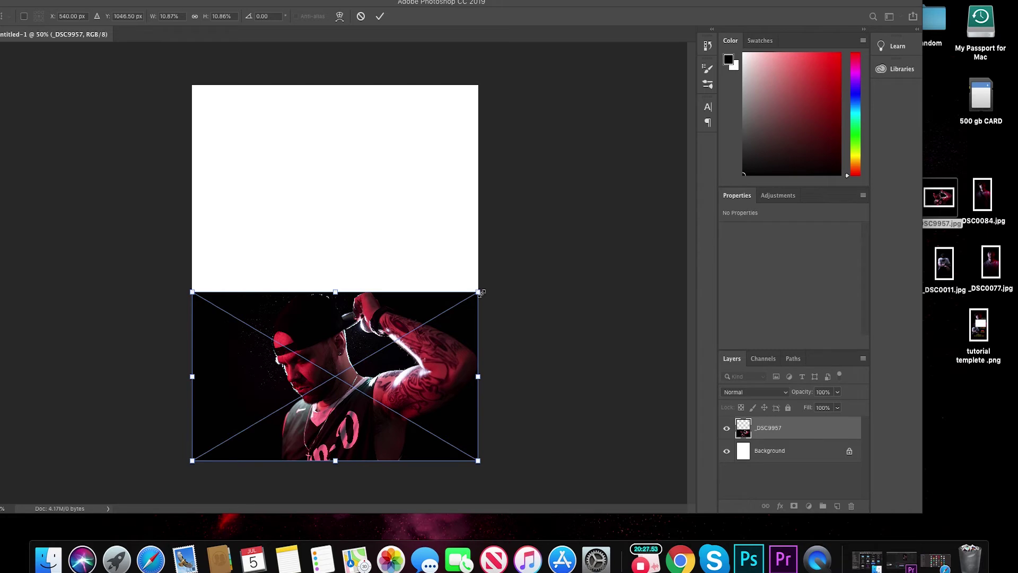
Enlarge the _DSC9957 photo, shift it left to fill the lower half, and commit the placement
{"action": "left_click_drag", "start_coordinate": [479, 293], "coordinate": [523, 261]}
{"action": "left_click_drag", "start_coordinate": [440, 376], "coordinate": [385, 377]}
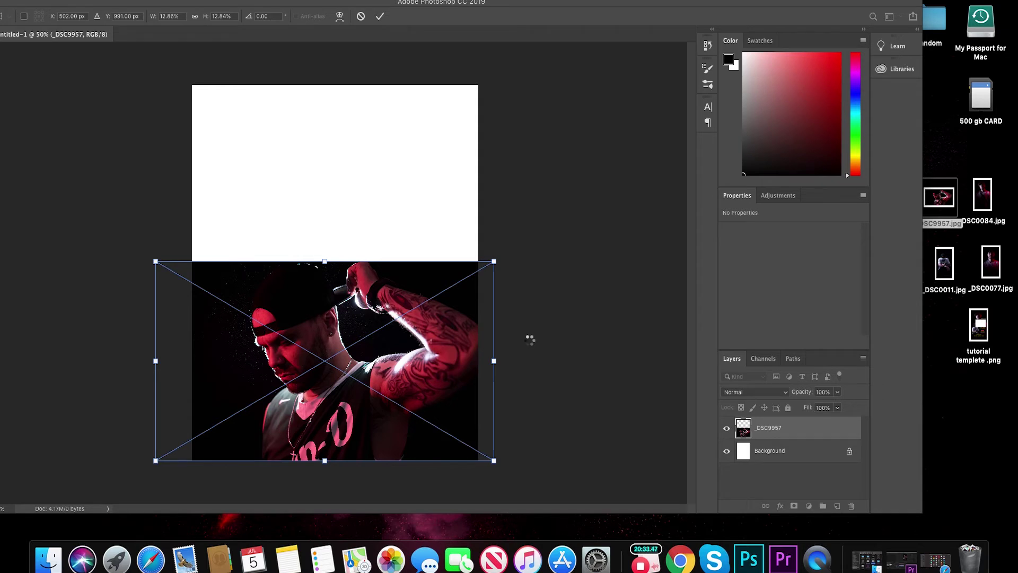
{"action": "key", "text": "Return"}
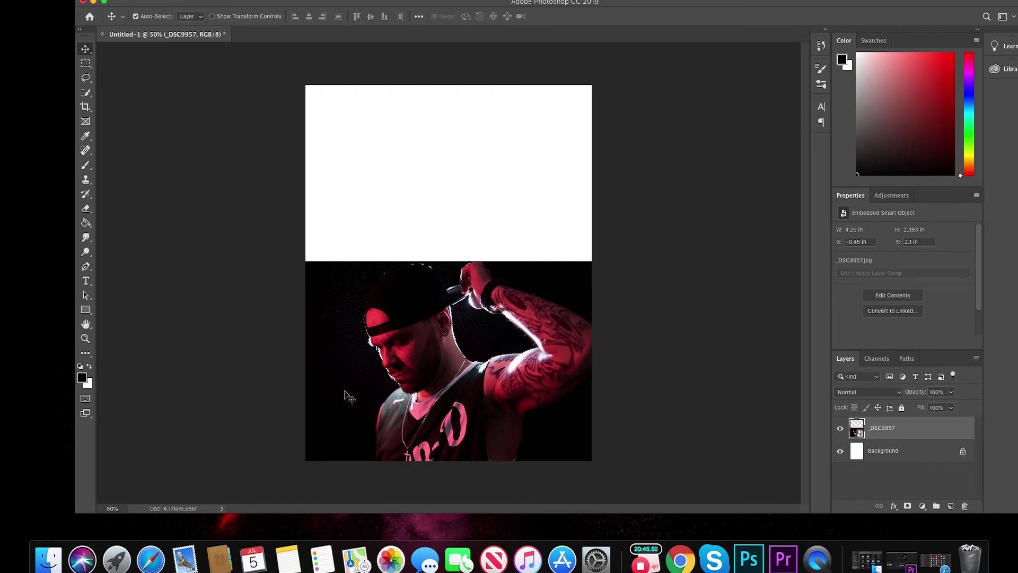
Add a 'LINK IN BIO' text layer on the photo
{"action": "left_click", "coordinate": [85, 280]}
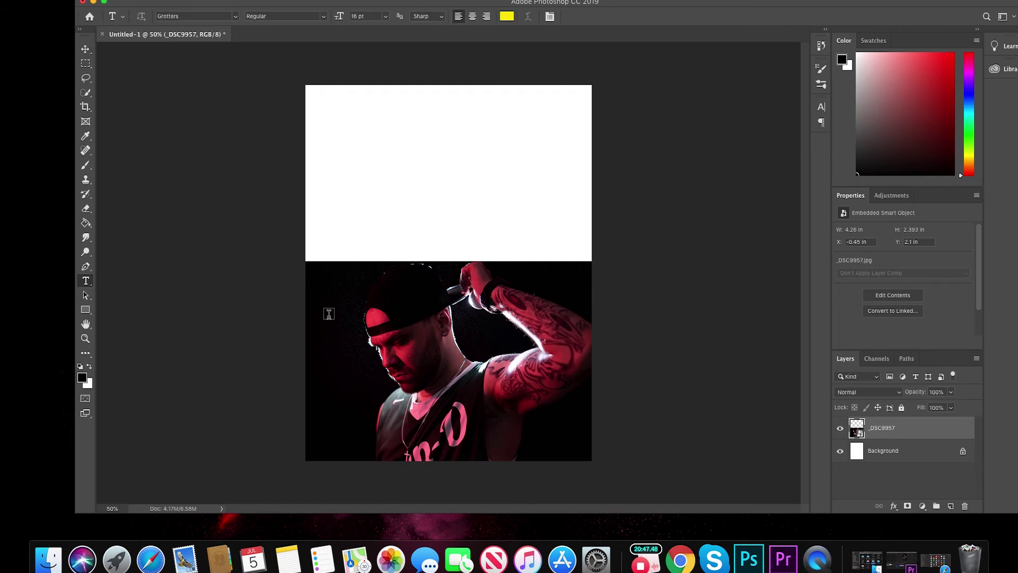
{"action": "left_click", "coordinate": [323, 305]}
{"action": "type", "text": "LINK IN BI"}
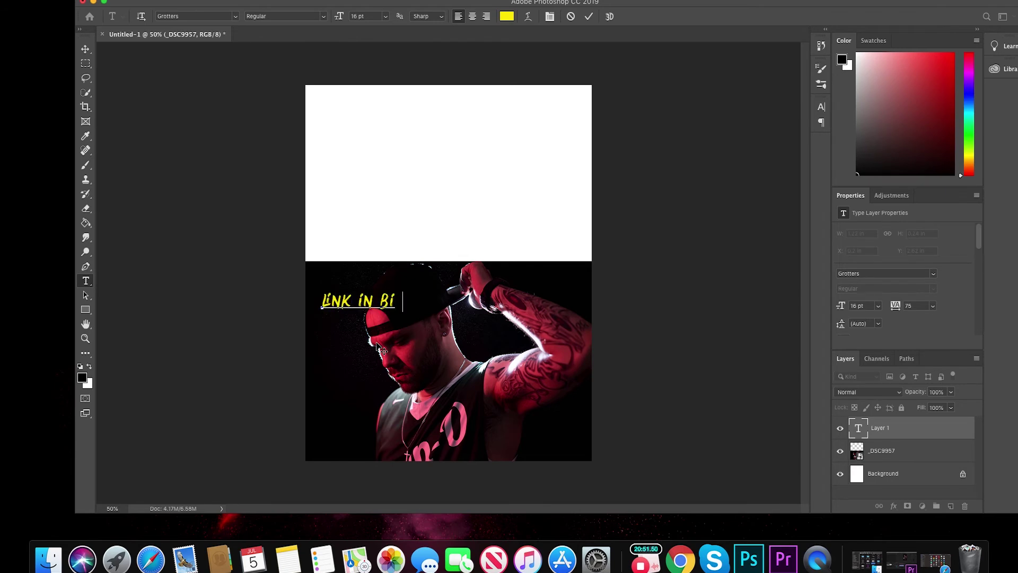
{"action": "type", "text": "o"}
{"action": "key", "text": "super+a"}
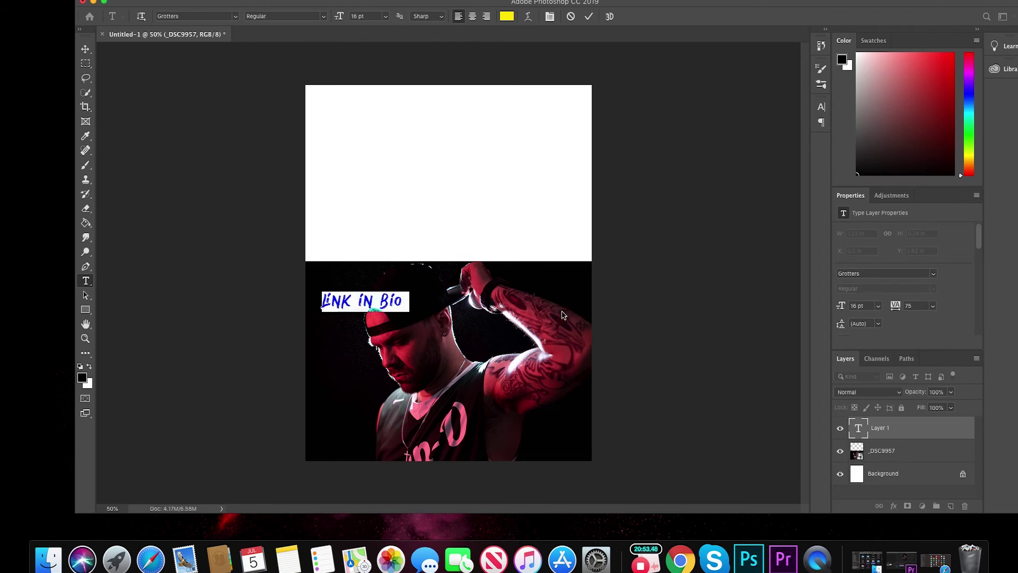
Set the text to 12 pt, move it to the photo's lower-right corner, and commit it
{"action": "left_click", "coordinate": [877, 306]}
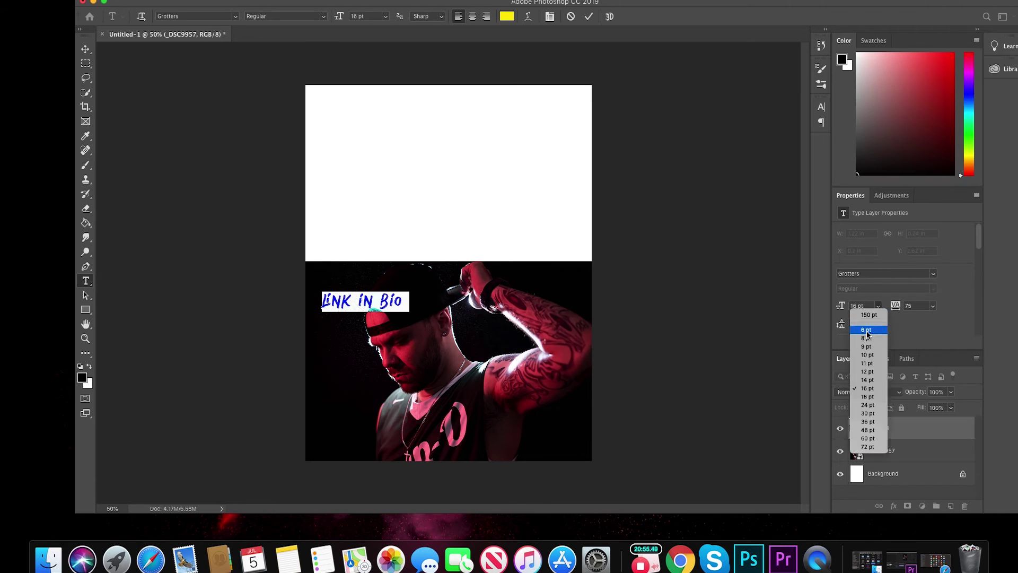
{"action": "left_click", "coordinate": [870, 367]}
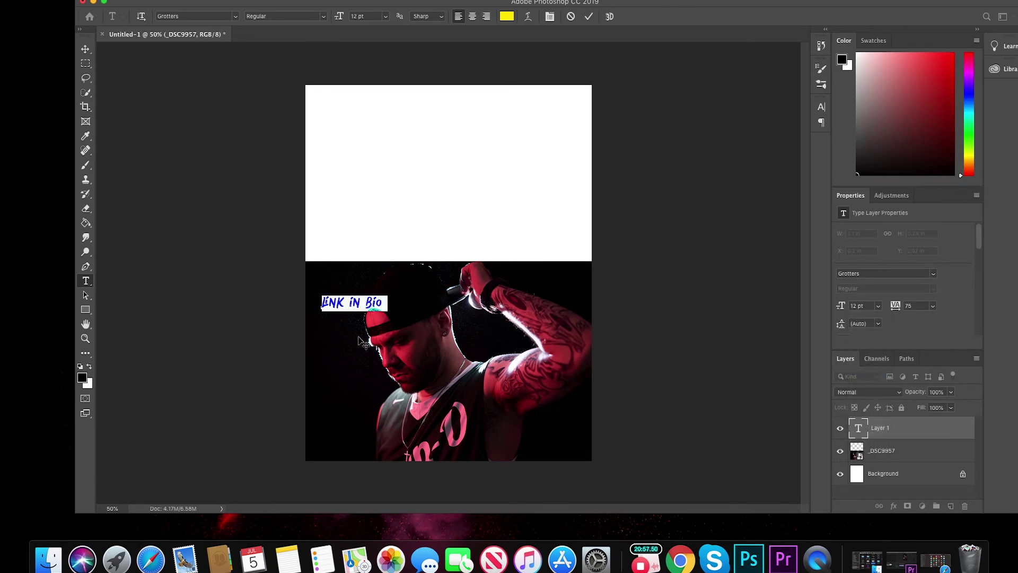
{"action": "left_click_drag", "start_coordinate": [361, 337], "coordinate": [549, 461]}
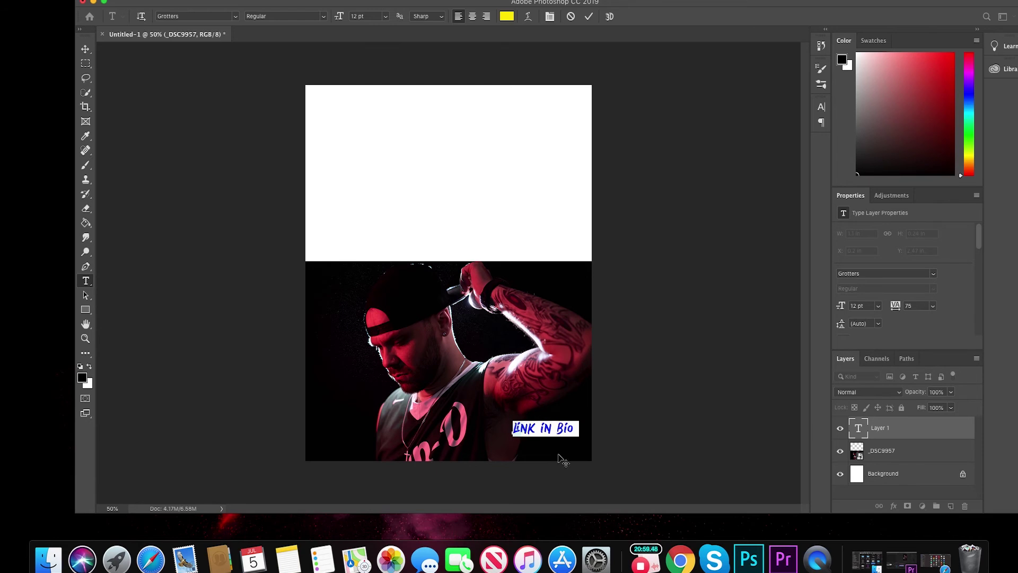
{"action": "key", "text": "super+Return"}
{"action": "left_click_drag", "start_coordinate": [884, 3], "coordinate": [707, 48]}
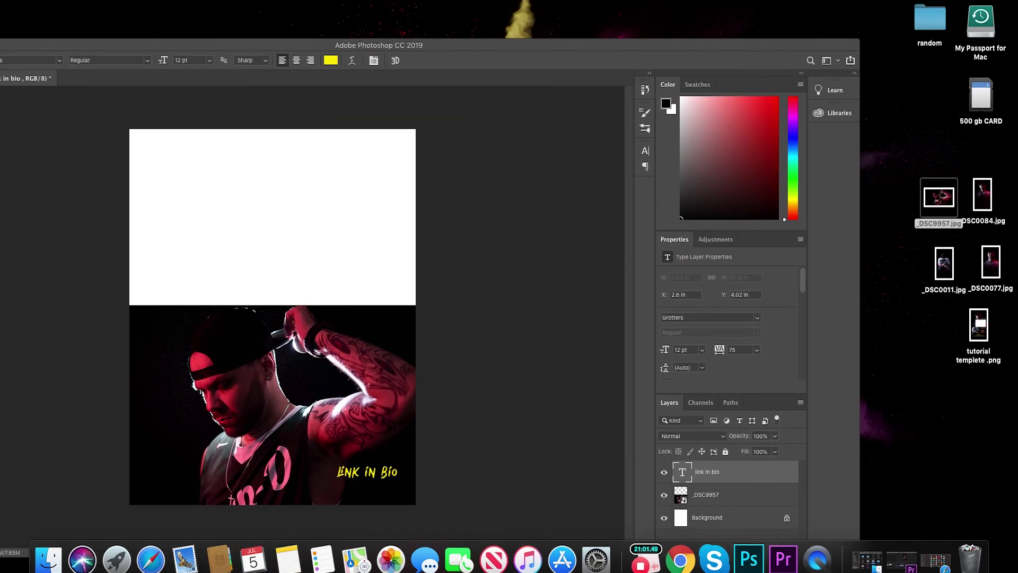
{"action": "double_click", "coordinate": [926, 31]}
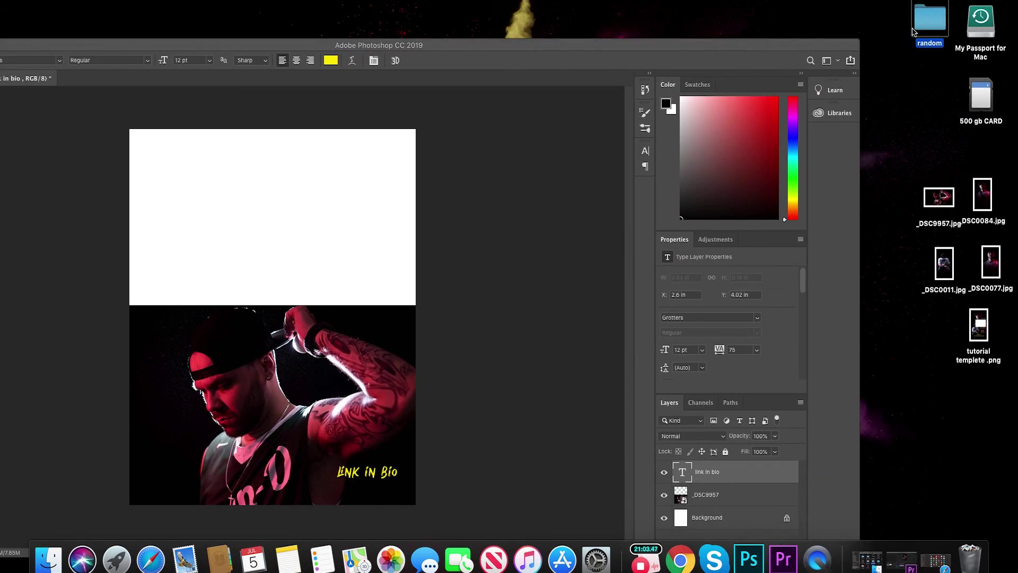
Place subscribe-youtube-logo.png below the LINK IN Bio text, scaled to about 12%, and commit it
{"action": "scroll", "coordinate": [711, 201], "scroll_direction": "up", "scroll_amount": 1}
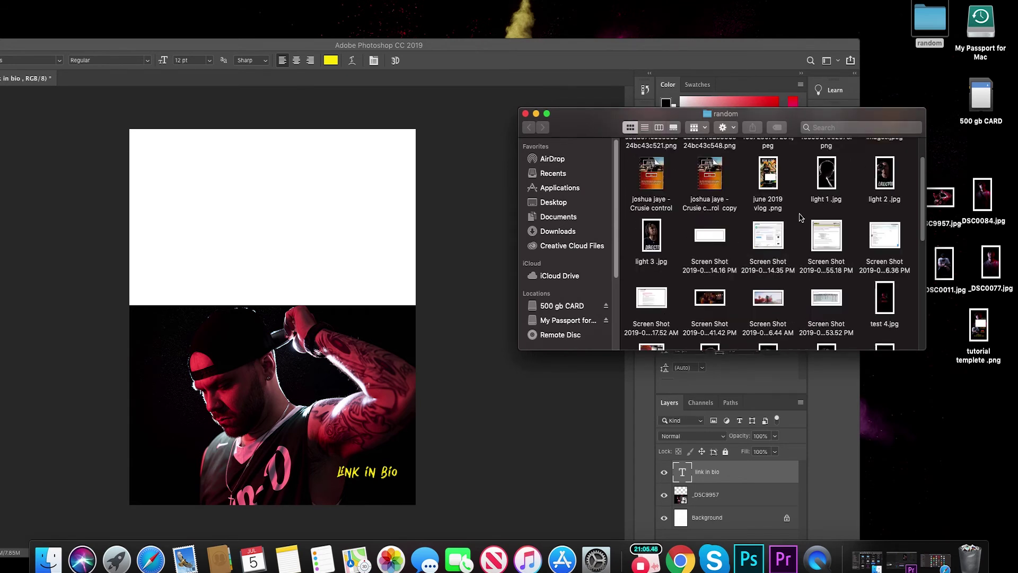
{"action": "scroll", "coordinate": [790, 212], "scroll_direction": "down", "scroll_amount": 10}
{"action": "scroll", "coordinate": [801, 218], "scroll_direction": "down", "scroll_amount": 4}
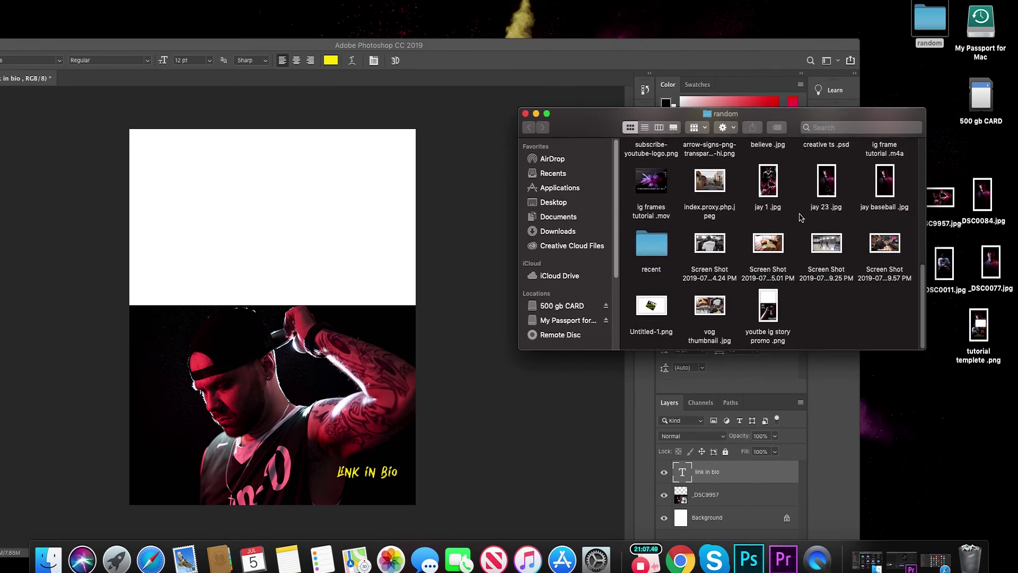
{"action": "scroll", "coordinate": [801, 218], "scroll_direction": "up", "scroll_amount": 5}
{"action": "left_click_drag", "start_coordinate": [651, 259], "coordinate": [366, 478]}
{"action": "left_click_drag", "start_coordinate": [416, 205], "coordinate": [386, 491]}
{"action": "key", "text": "Return"}
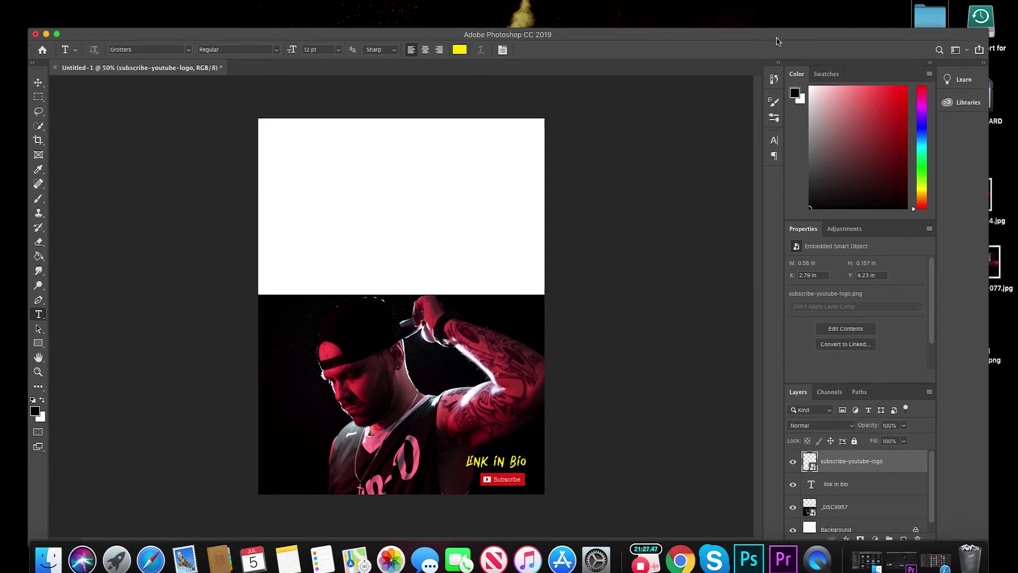
{"action": "left_click_drag", "start_coordinate": [792, 42], "coordinate": [795, 29]}
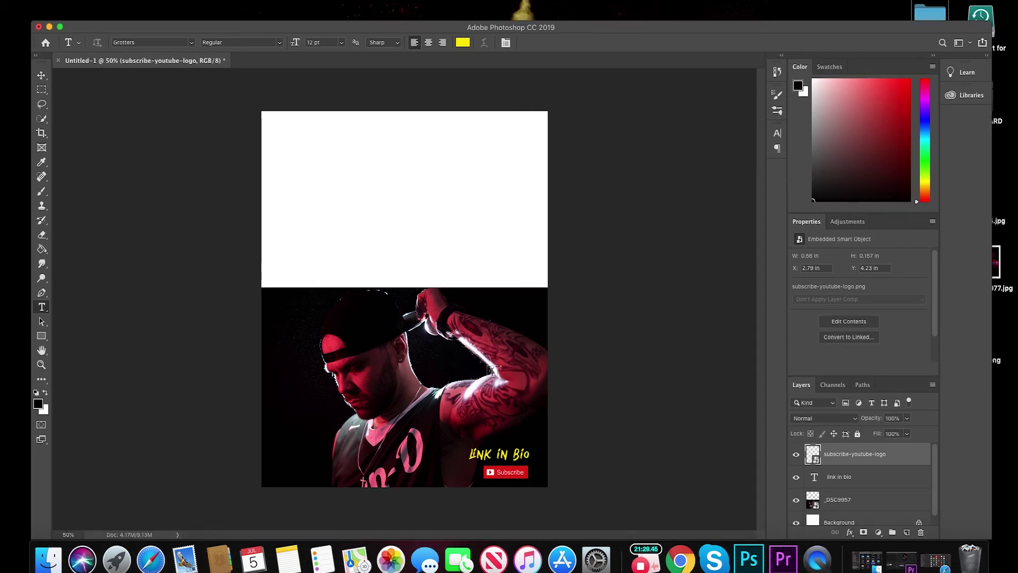
Hide the white Background layer so the template's top is transparent, and open the File menu
{"action": "scroll", "coordinate": [848, 505], "scroll_direction": "down", "scroll_amount": 1}
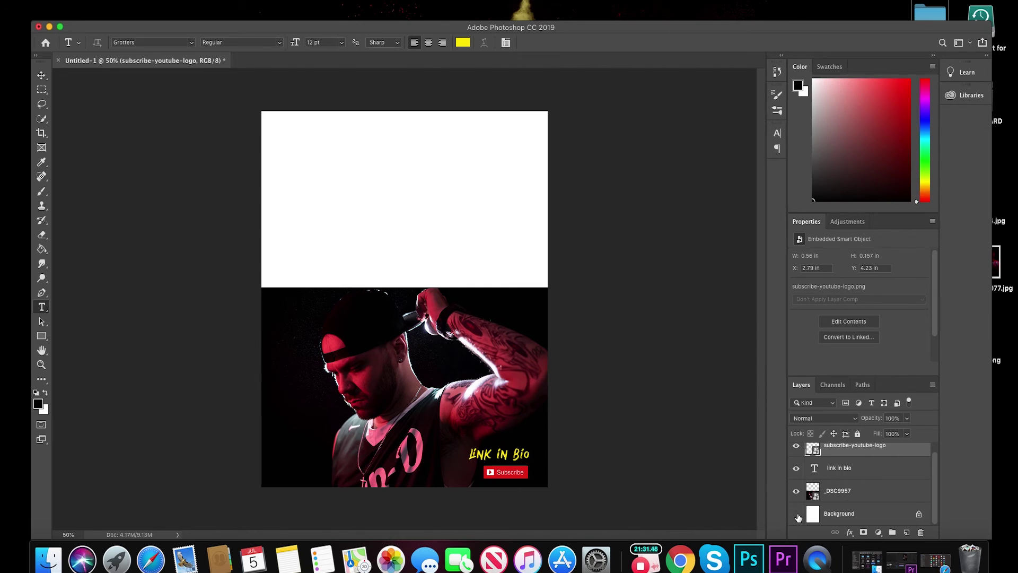
{"action": "left_click", "coordinate": [796, 513]}
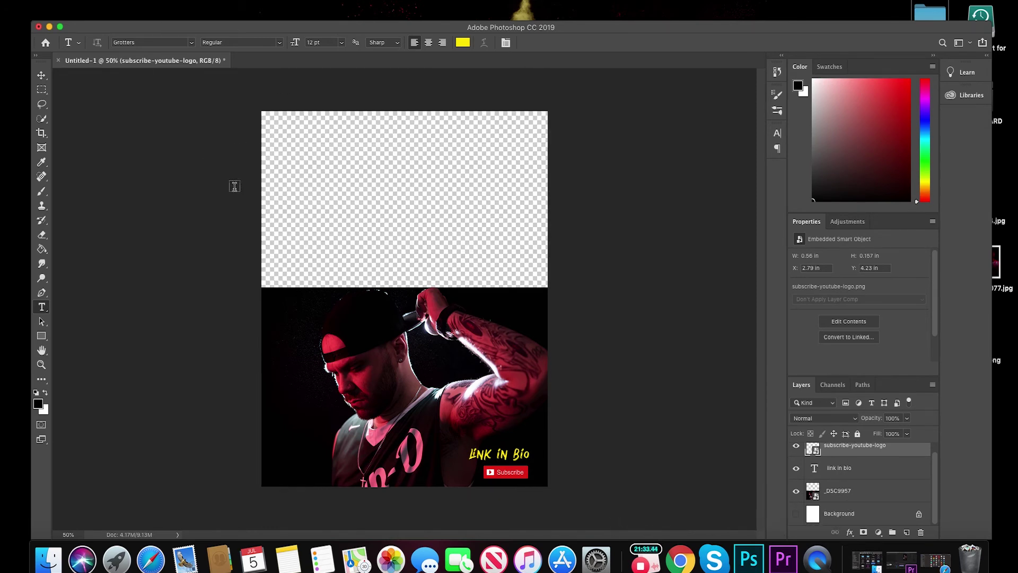
{"action": "left_click", "coordinate": [99, 1]}
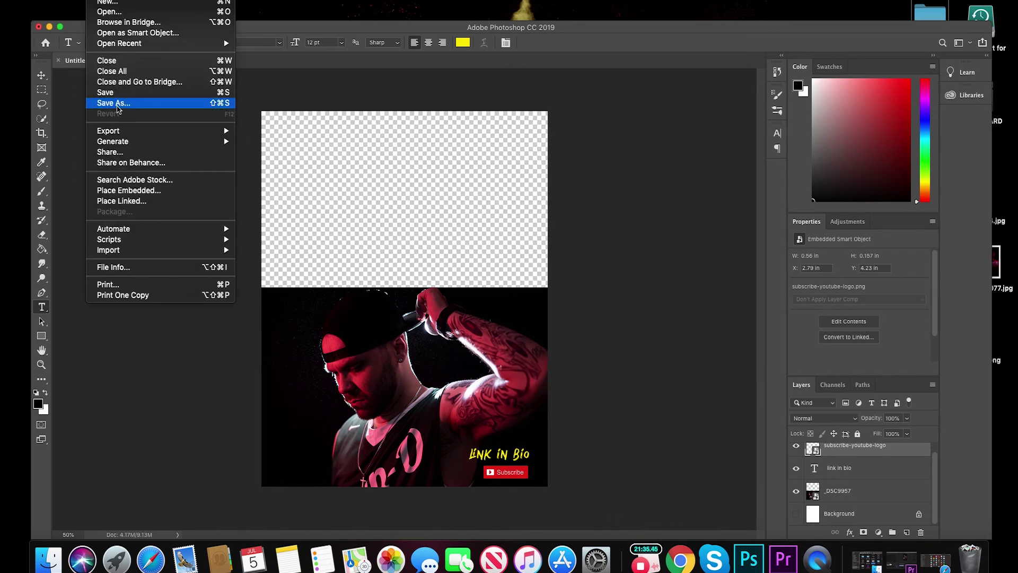
{"action": "mouse_move", "coordinate": [159, 130]}
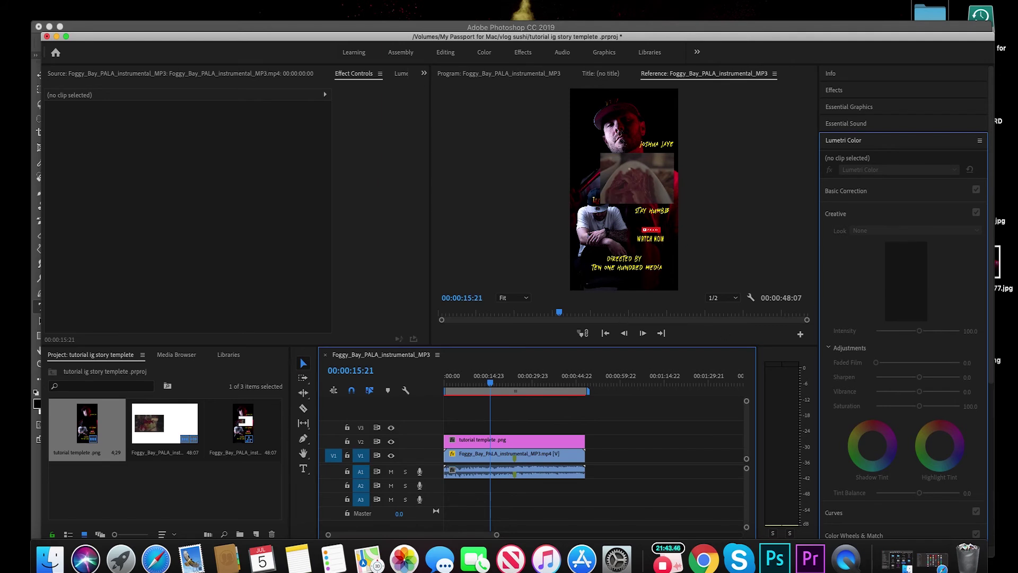
Change the sequence frame height to 1350 for a 1080 × 1350 frame, accepting deletion of previews
{"action": "left_click", "coordinate": [217, 0]}
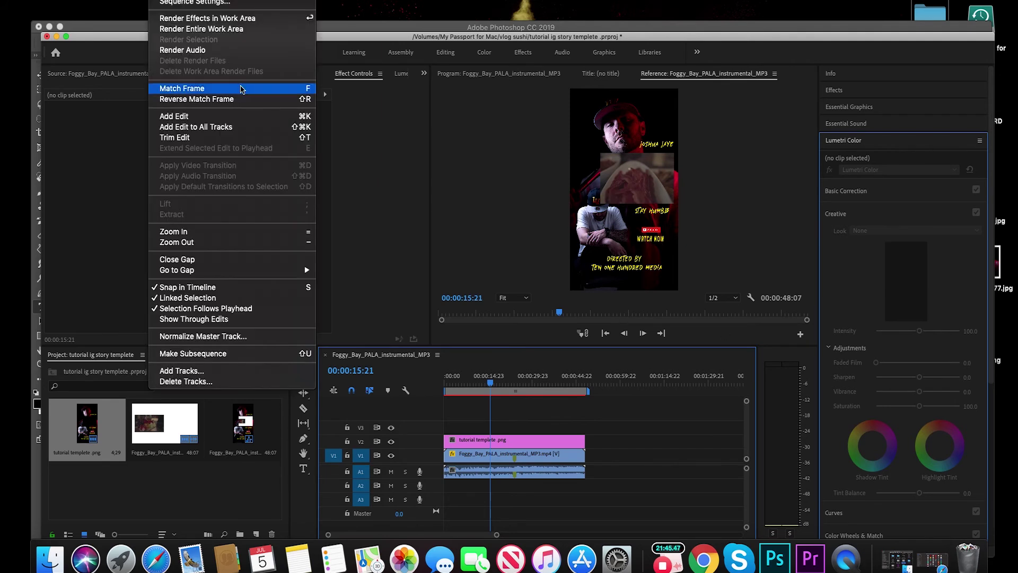
{"action": "left_click", "coordinate": [218, 4]}
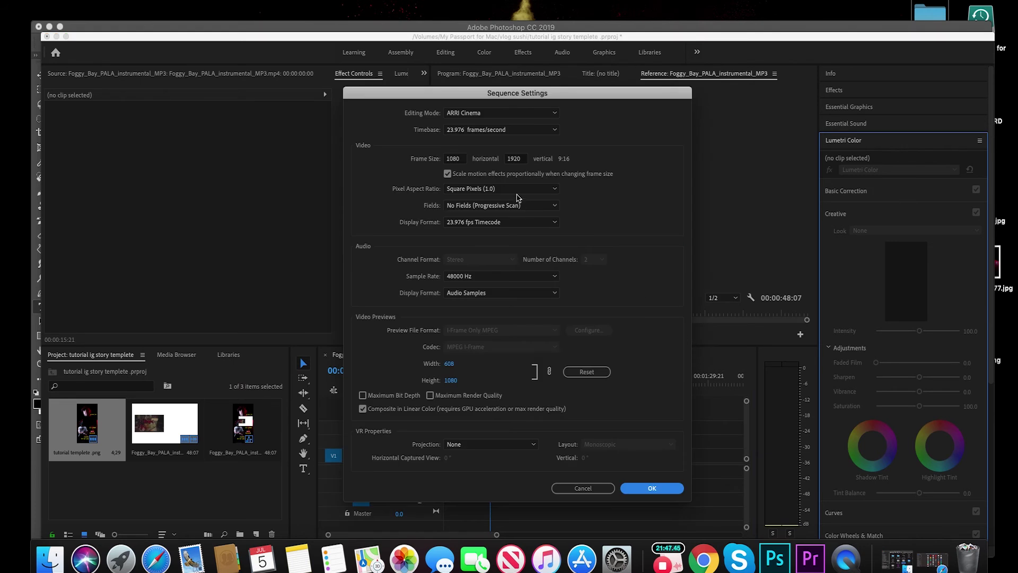
{"action": "left_click", "coordinate": [525, 158]}
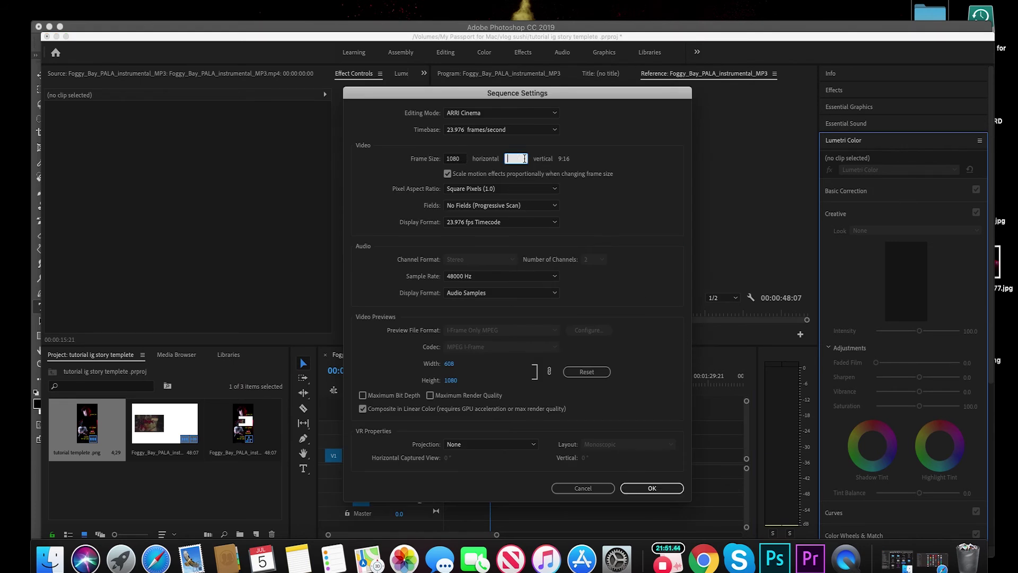
{"action": "type", "text": "1350"}
{"action": "key", "text": "Return"}
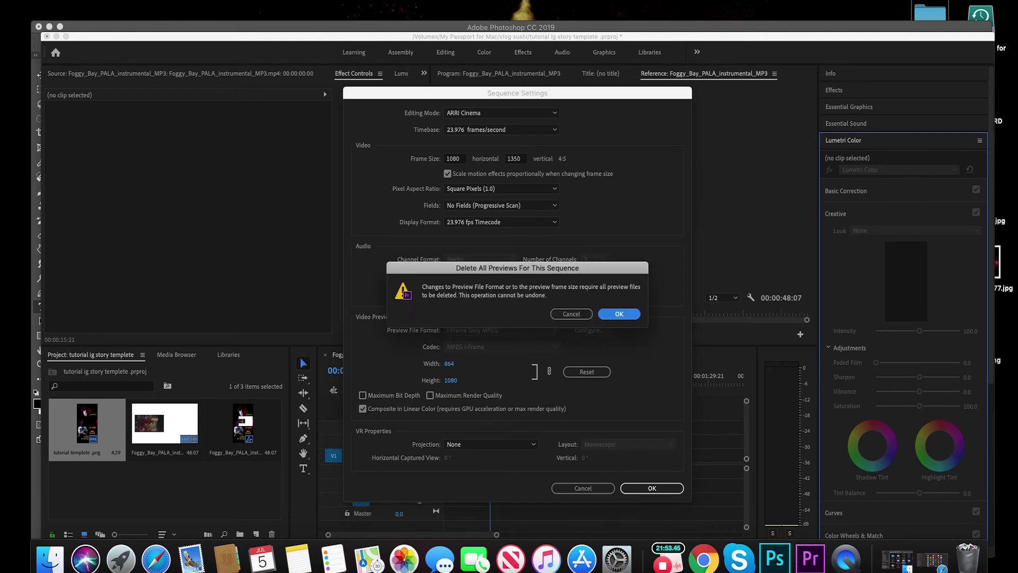
{"action": "key", "text": "Return"}
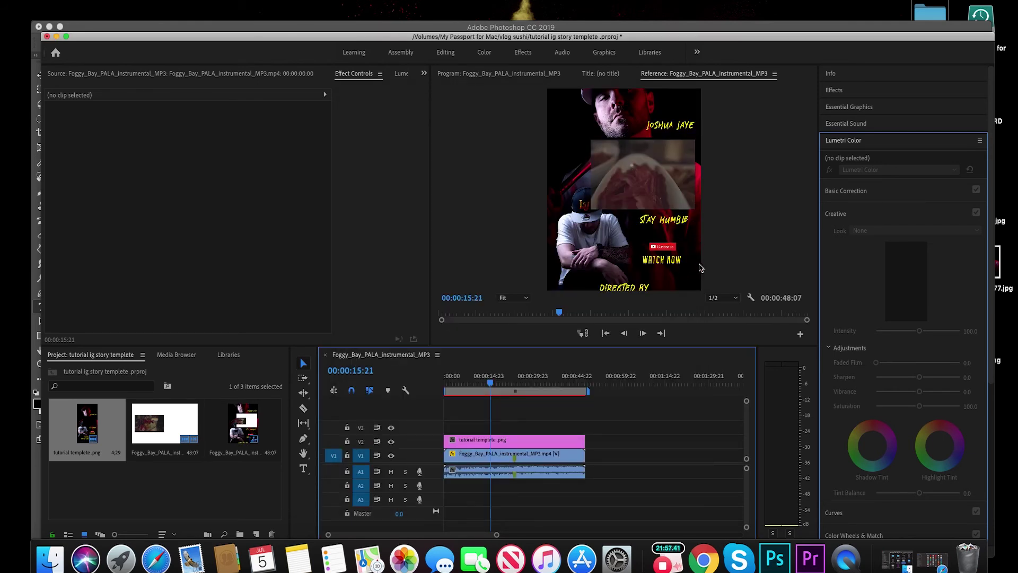
Check the 4:5 Program monitor preview, move Premiere aside, and bring the Photoshop template forward
{"action": "left_click", "coordinate": [672, 123]}
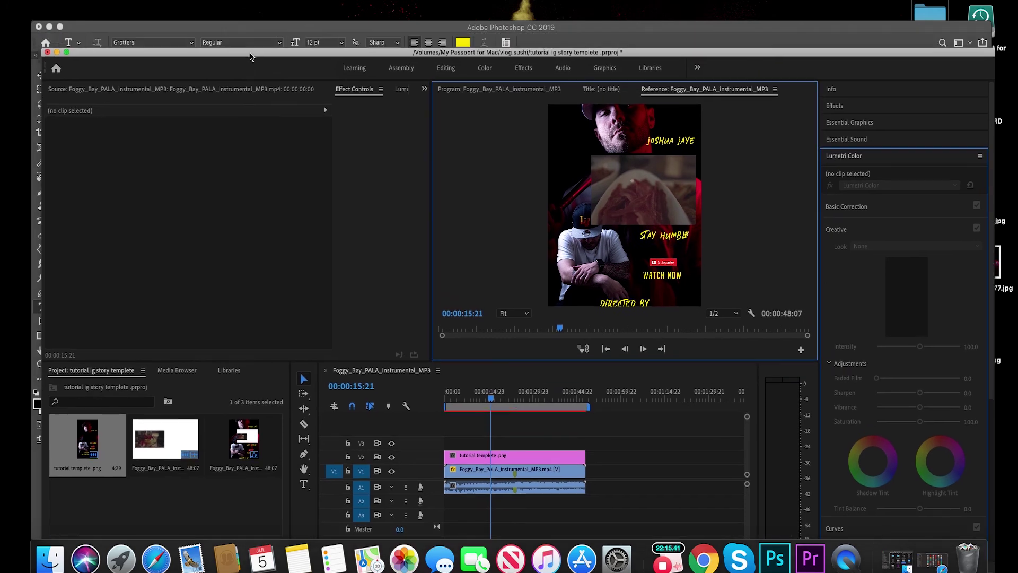
{"action": "mouse_move", "coordinate": [253, 50]}
{"action": "left_mouse_down"}
{"action": "mouse_move", "coordinate": [252, 63]}
{"action": "mouse_move", "coordinate": [263, 22]}
{"action": "mouse_move", "coordinate": [266, 52]}
{"action": "left_mouse_up"}
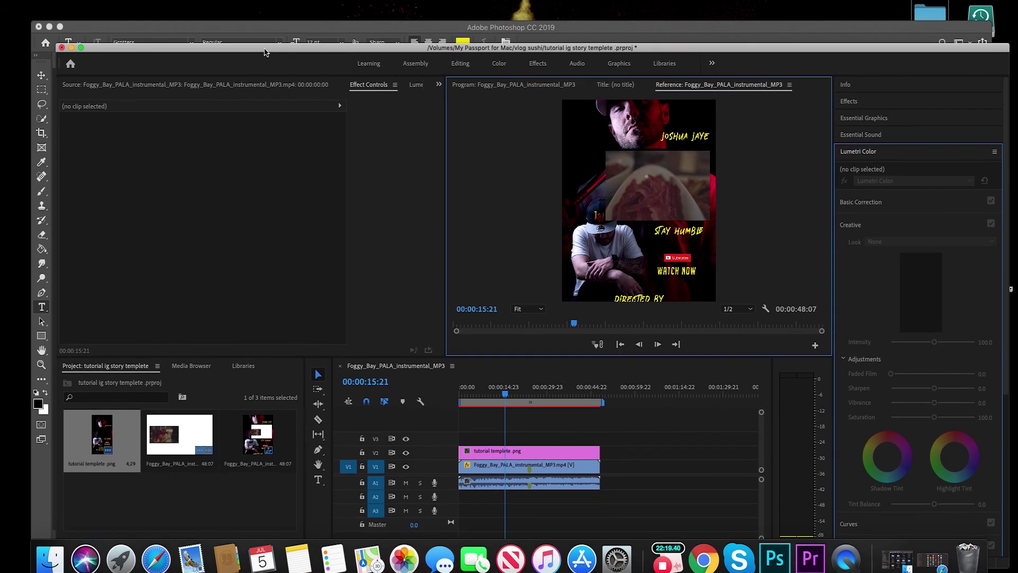
{"action": "left_click", "coordinate": [268, 30]}
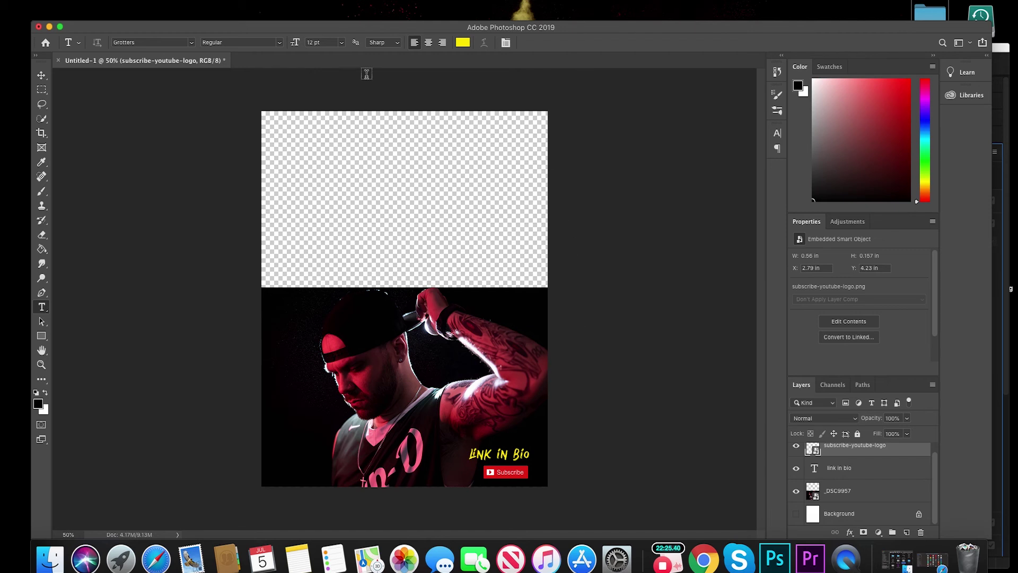
{"action": "left_click_drag", "start_coordinate": [585, 35], "coordinate": [607, 7]}
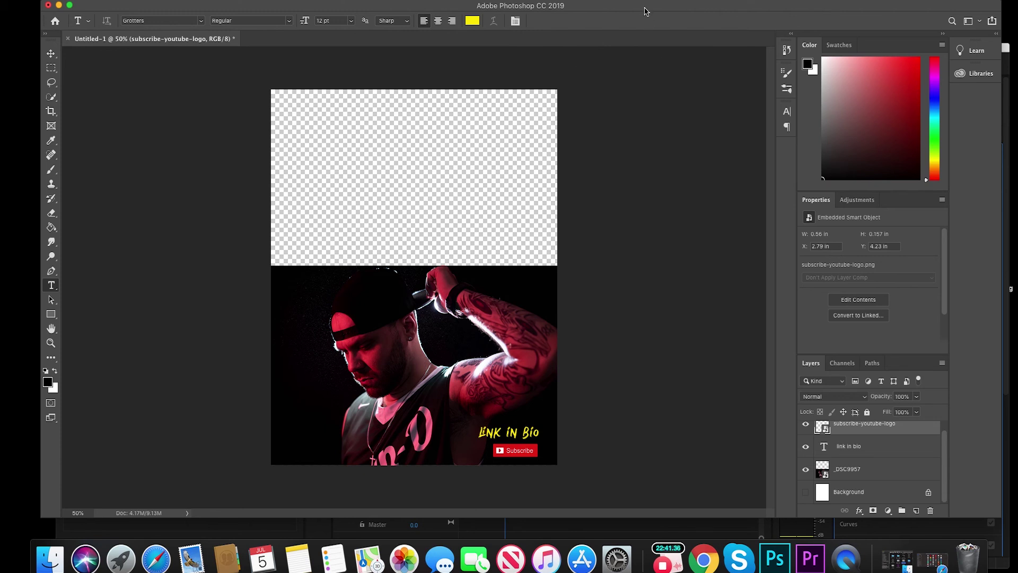
{"action": "left_click_drag", "start_coordinate": [647, 7], "coordinate": [631, 2]}
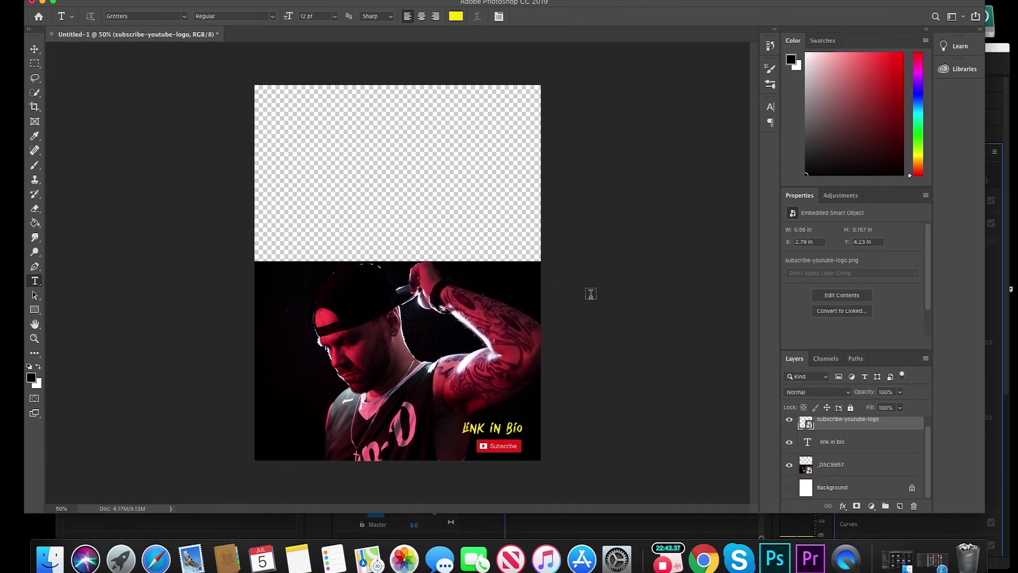